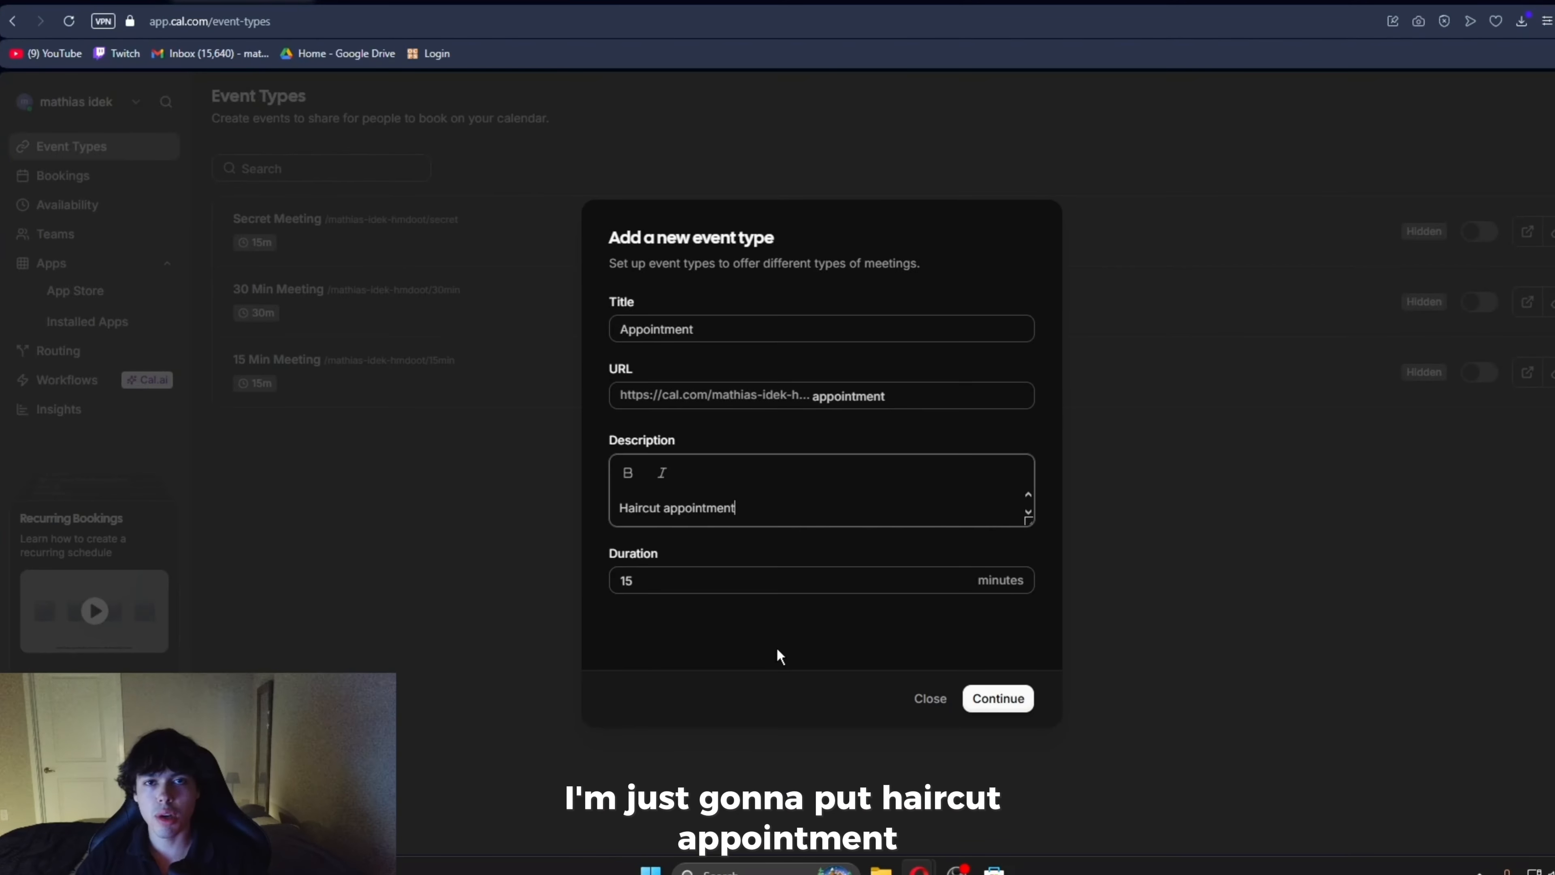
# - Set the new Appointment event type's duration to 30 minutes and create it
pyautogui.click(701, 580)
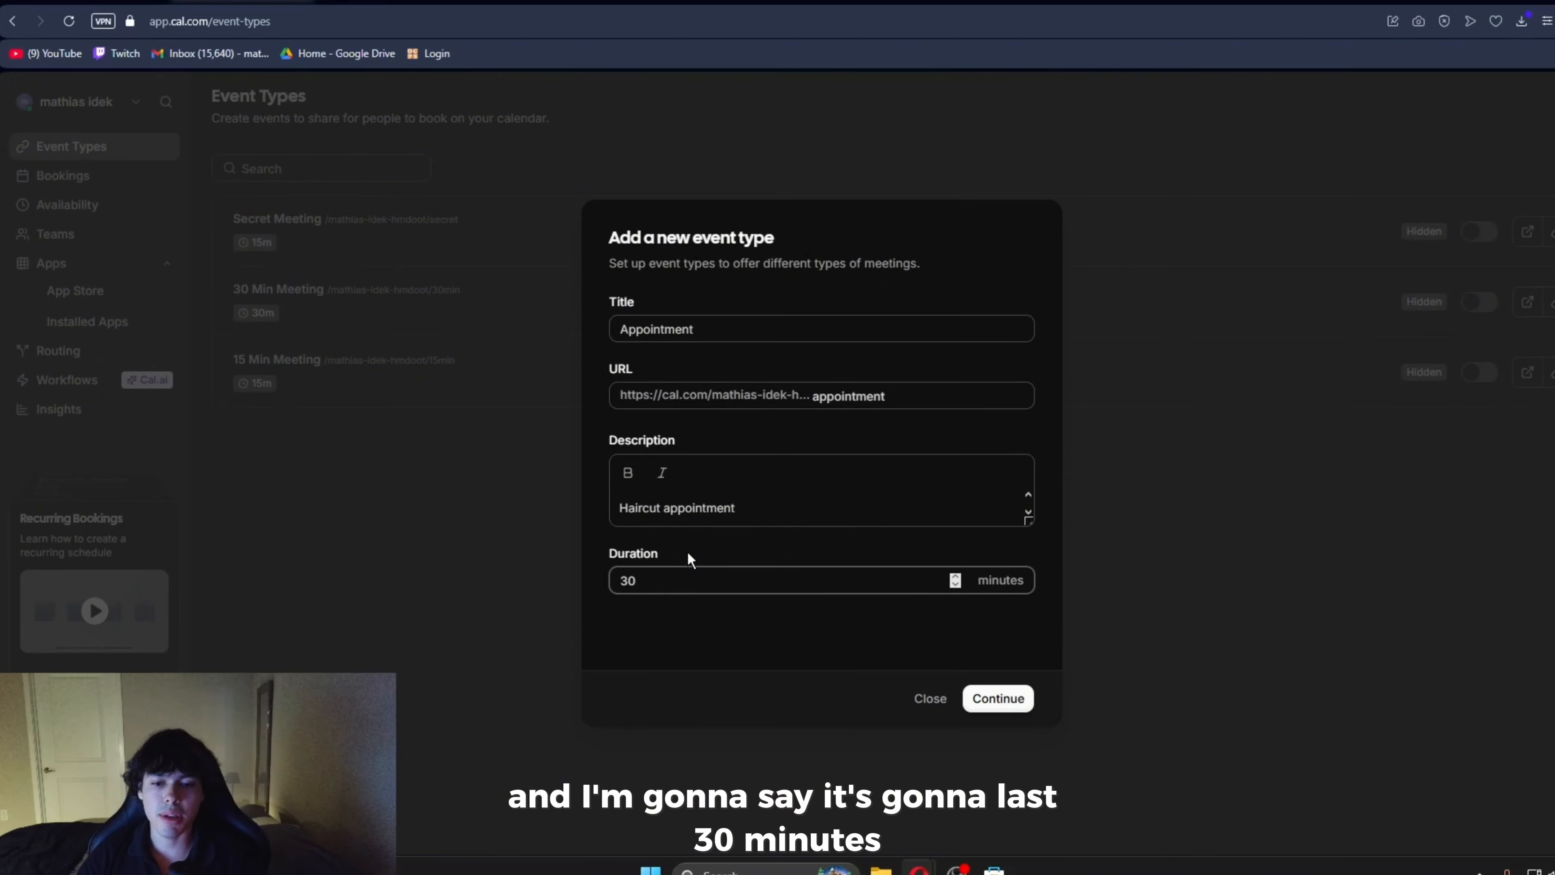
pyautogui.click(1000, 699)
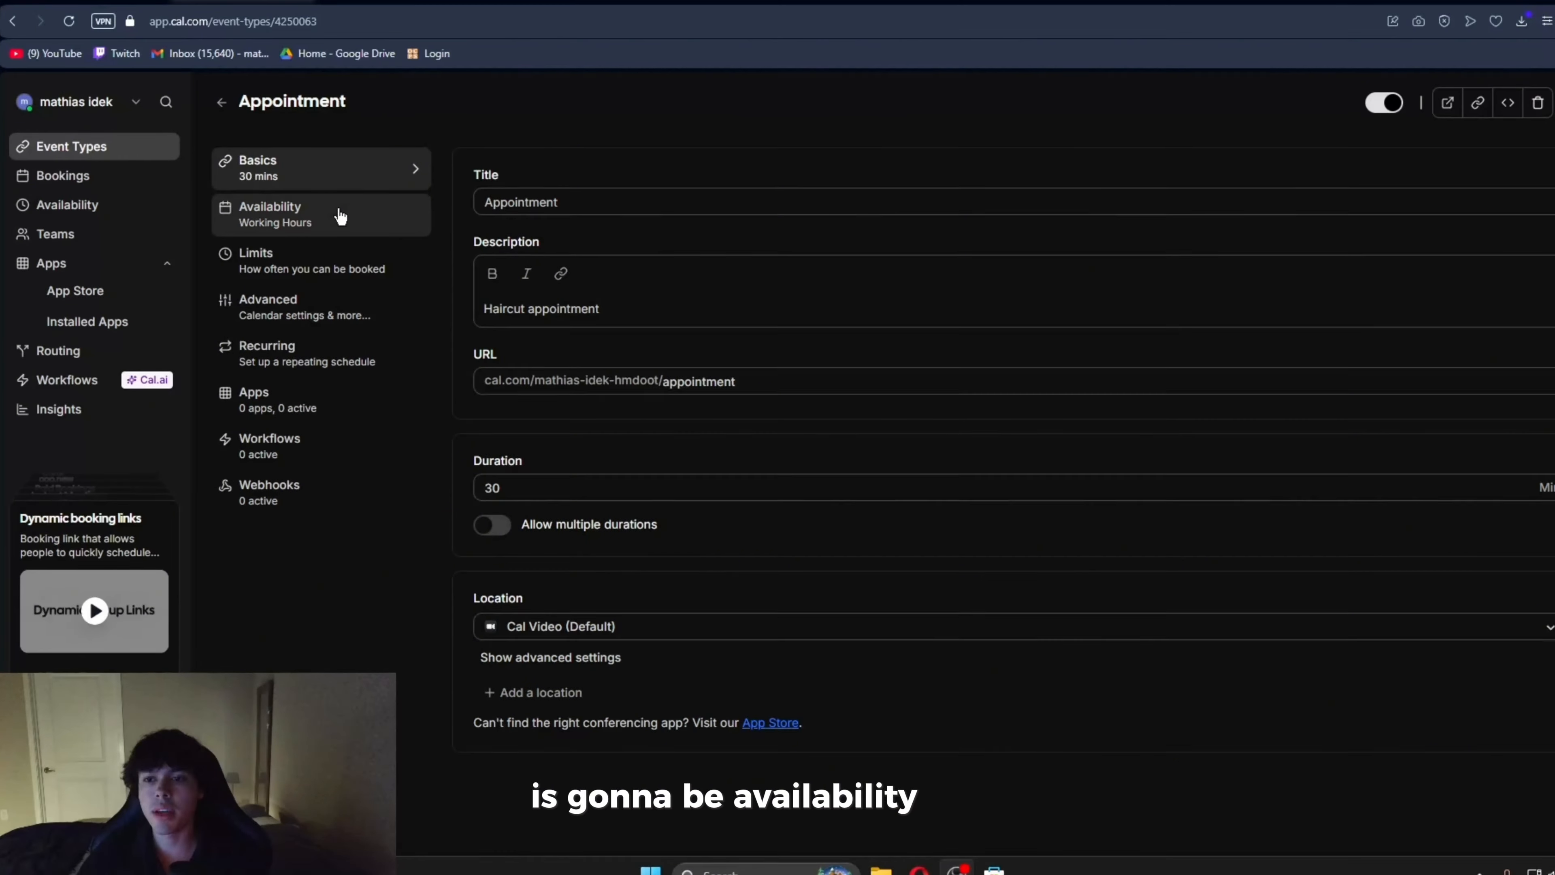
# - Check the Appointment event's availability settings and create a new availability schedule named Working Schedule
pyautogui.click(340, 219)
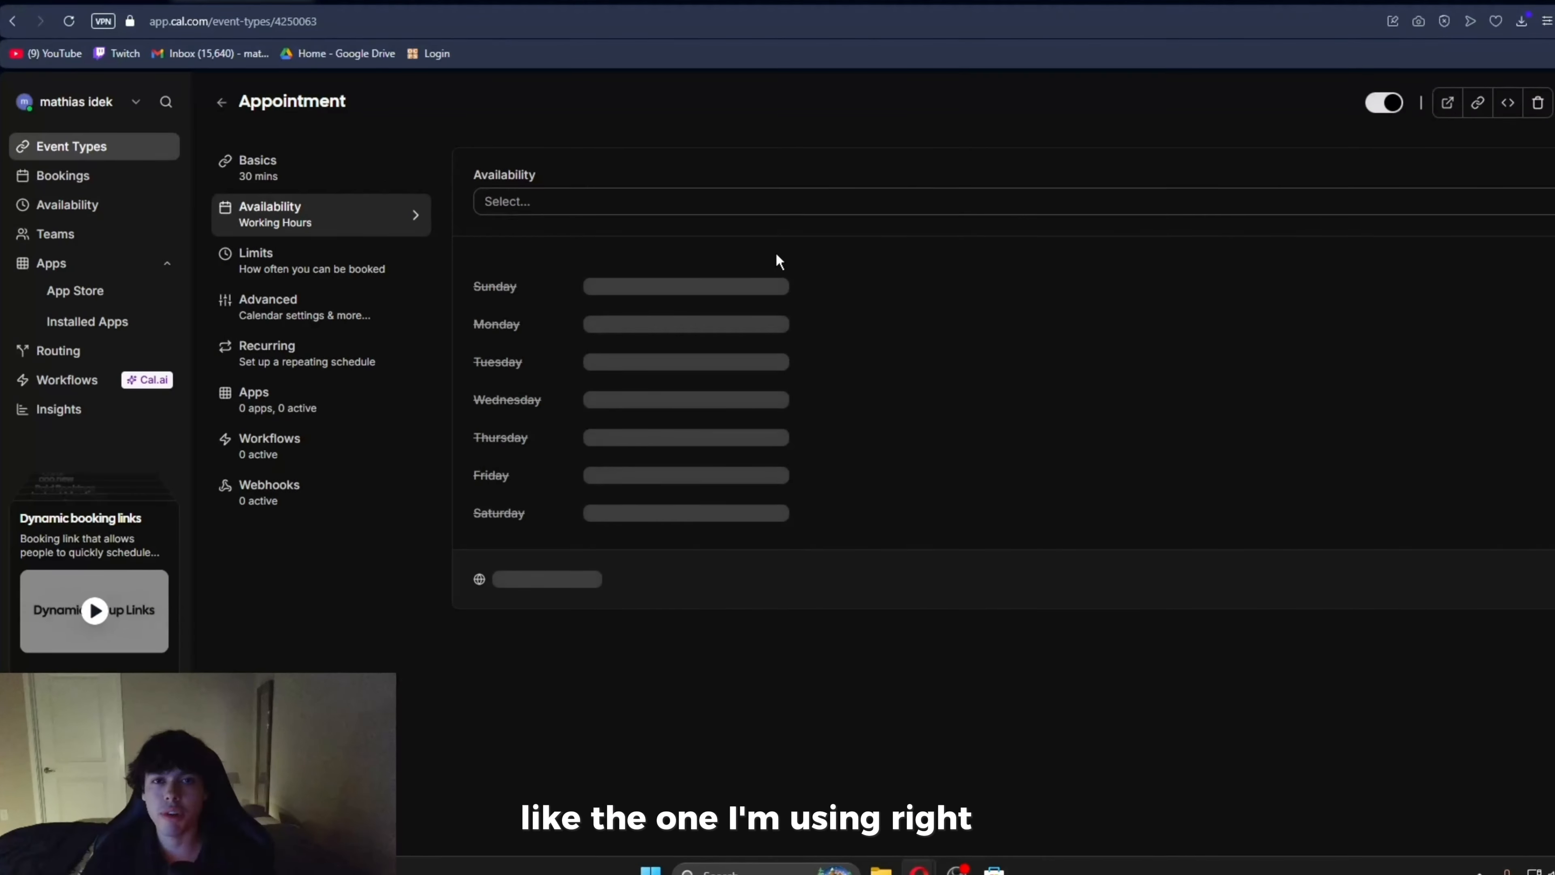
pyautogui.moveTo(499, 191); pyautogui.dragTo(1104, 618)
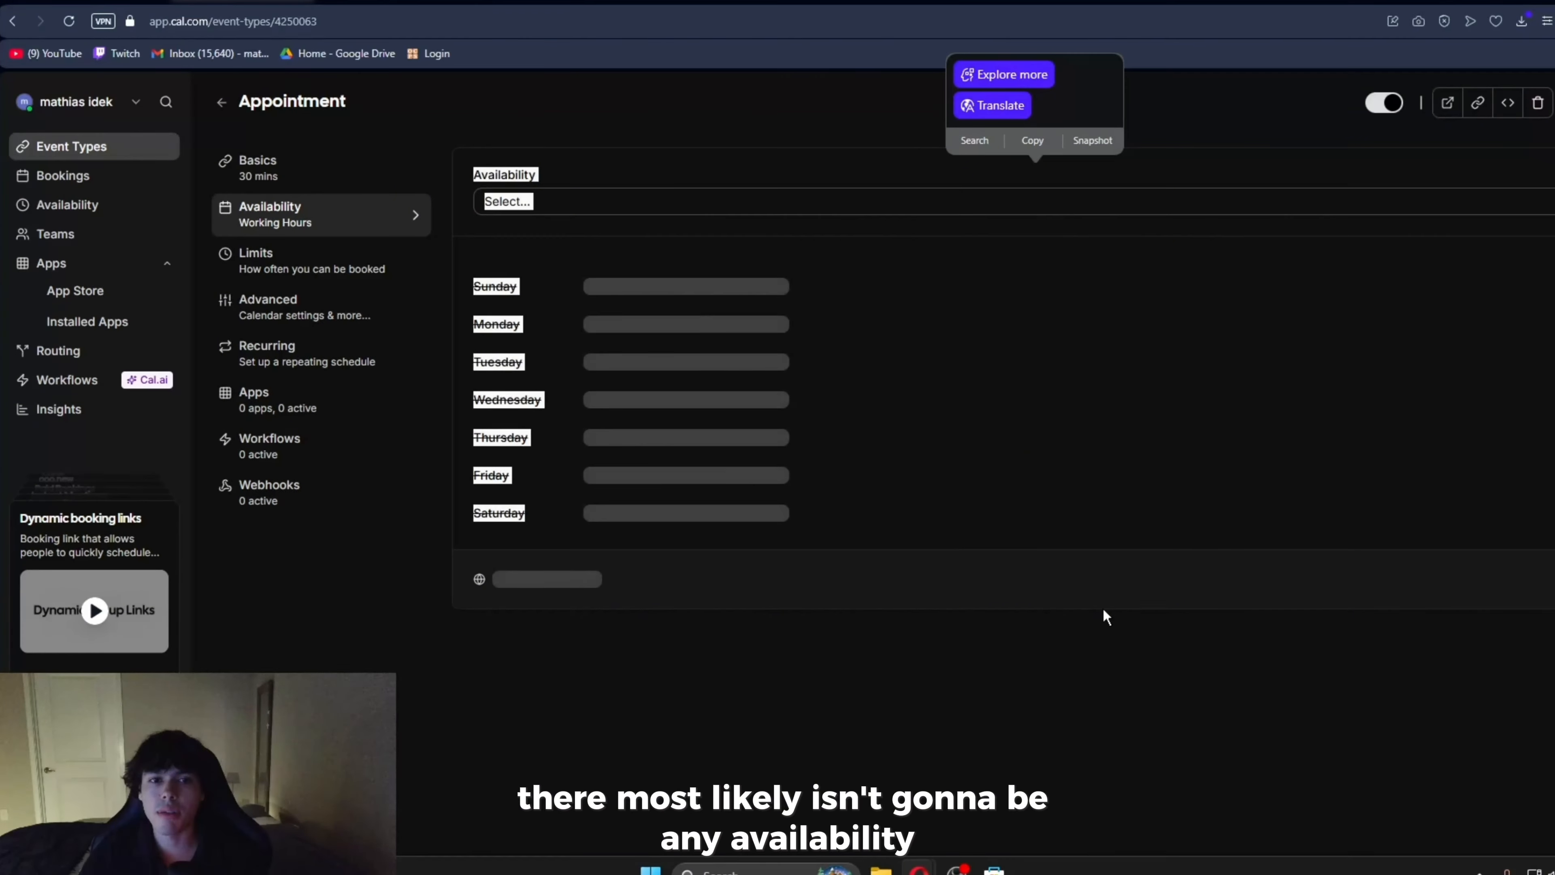
pyautogui.click(913, 285)
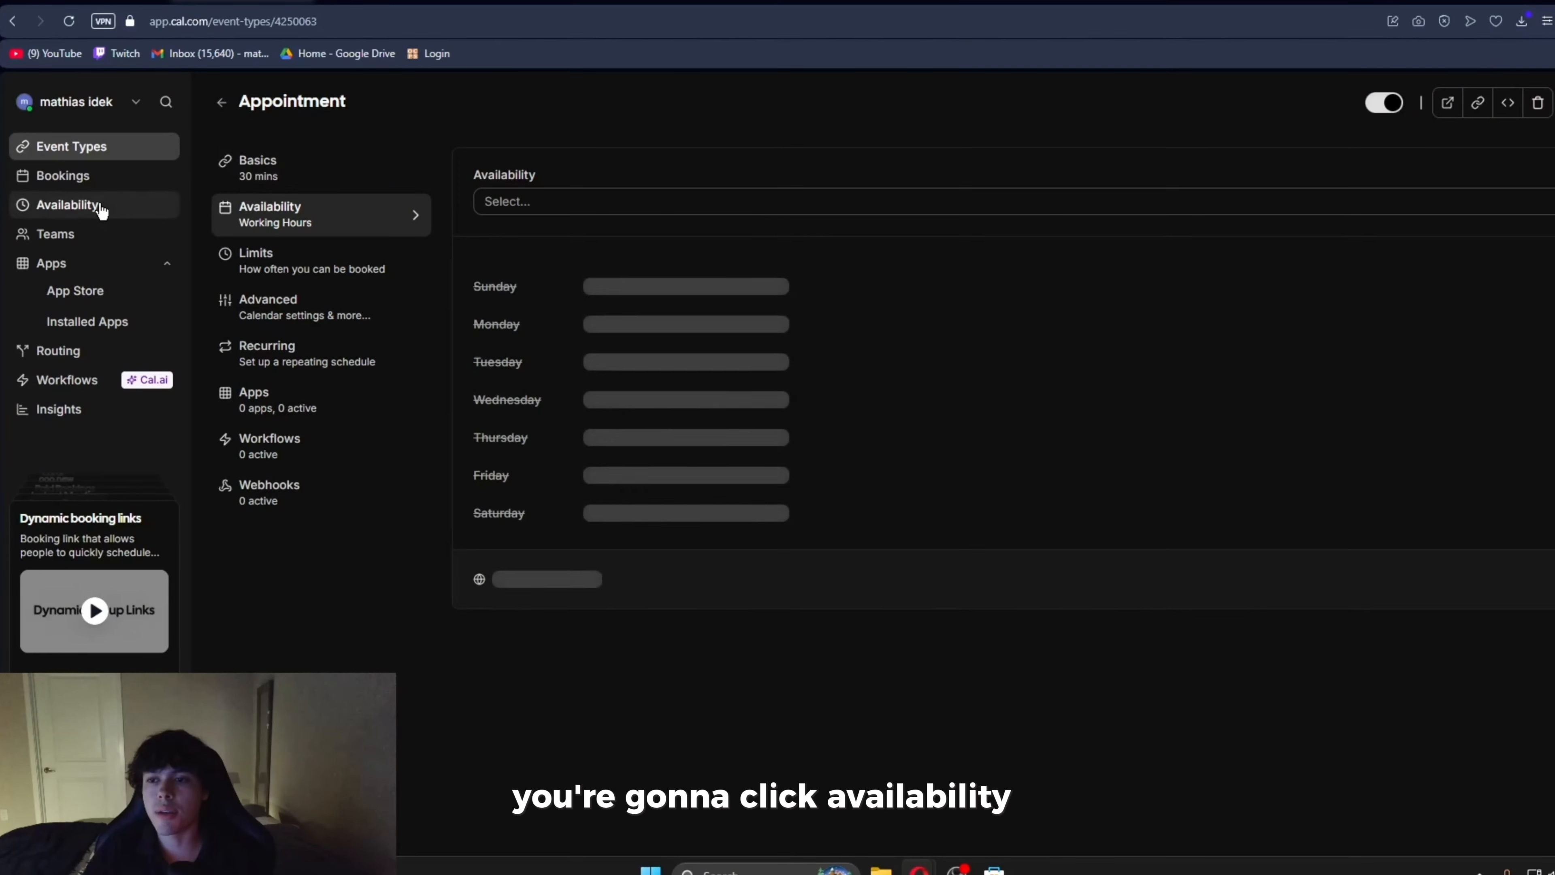
pyautogui.click(68, 204)
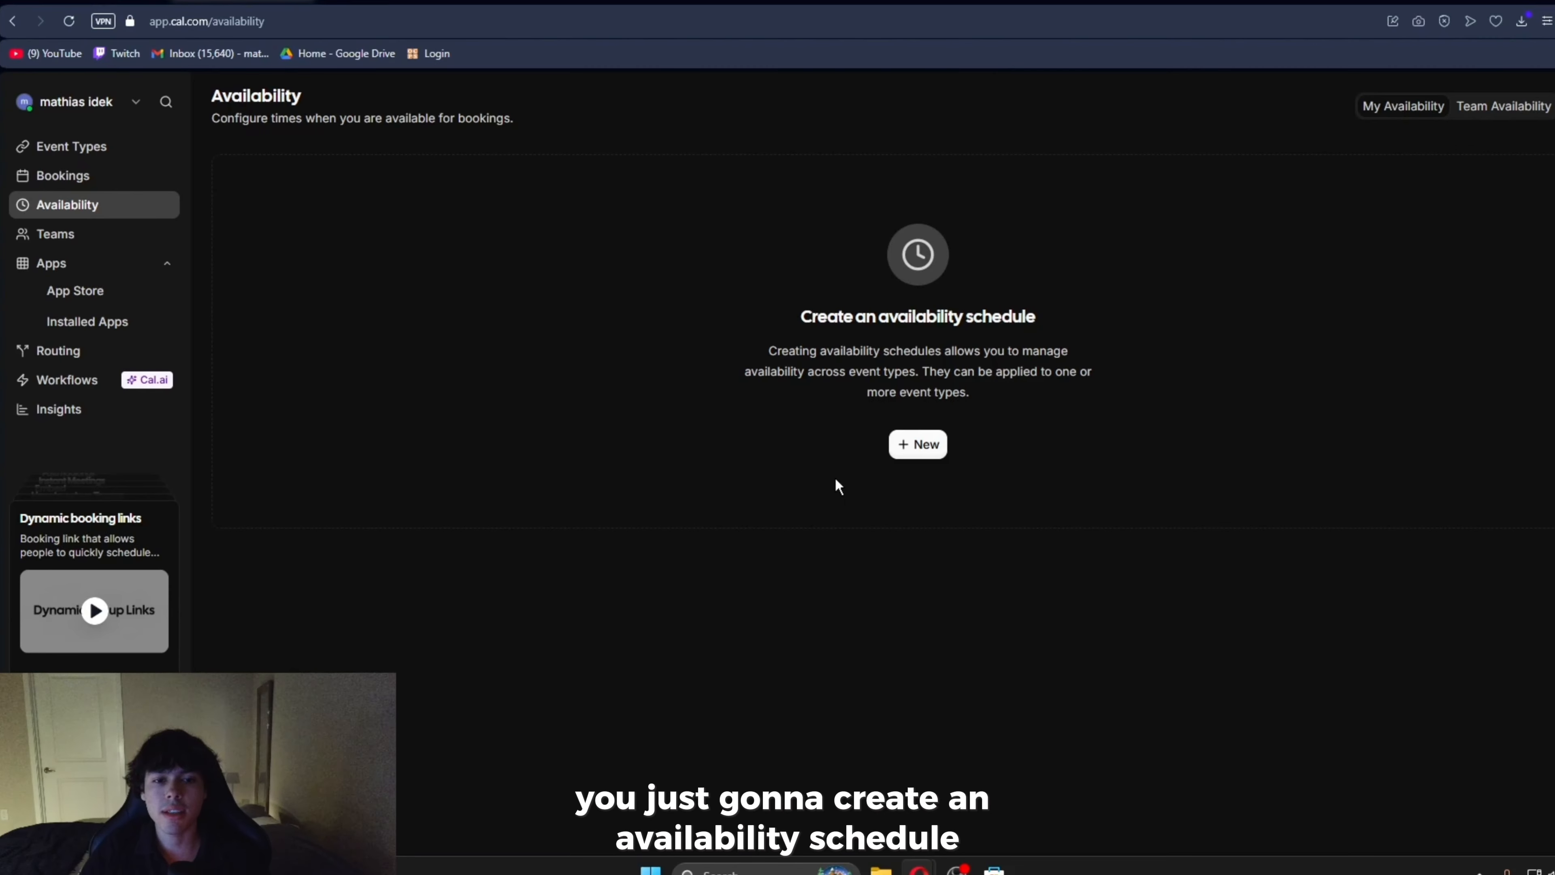
pyautogui.click(918, 444)
pyautogui.press('Return')
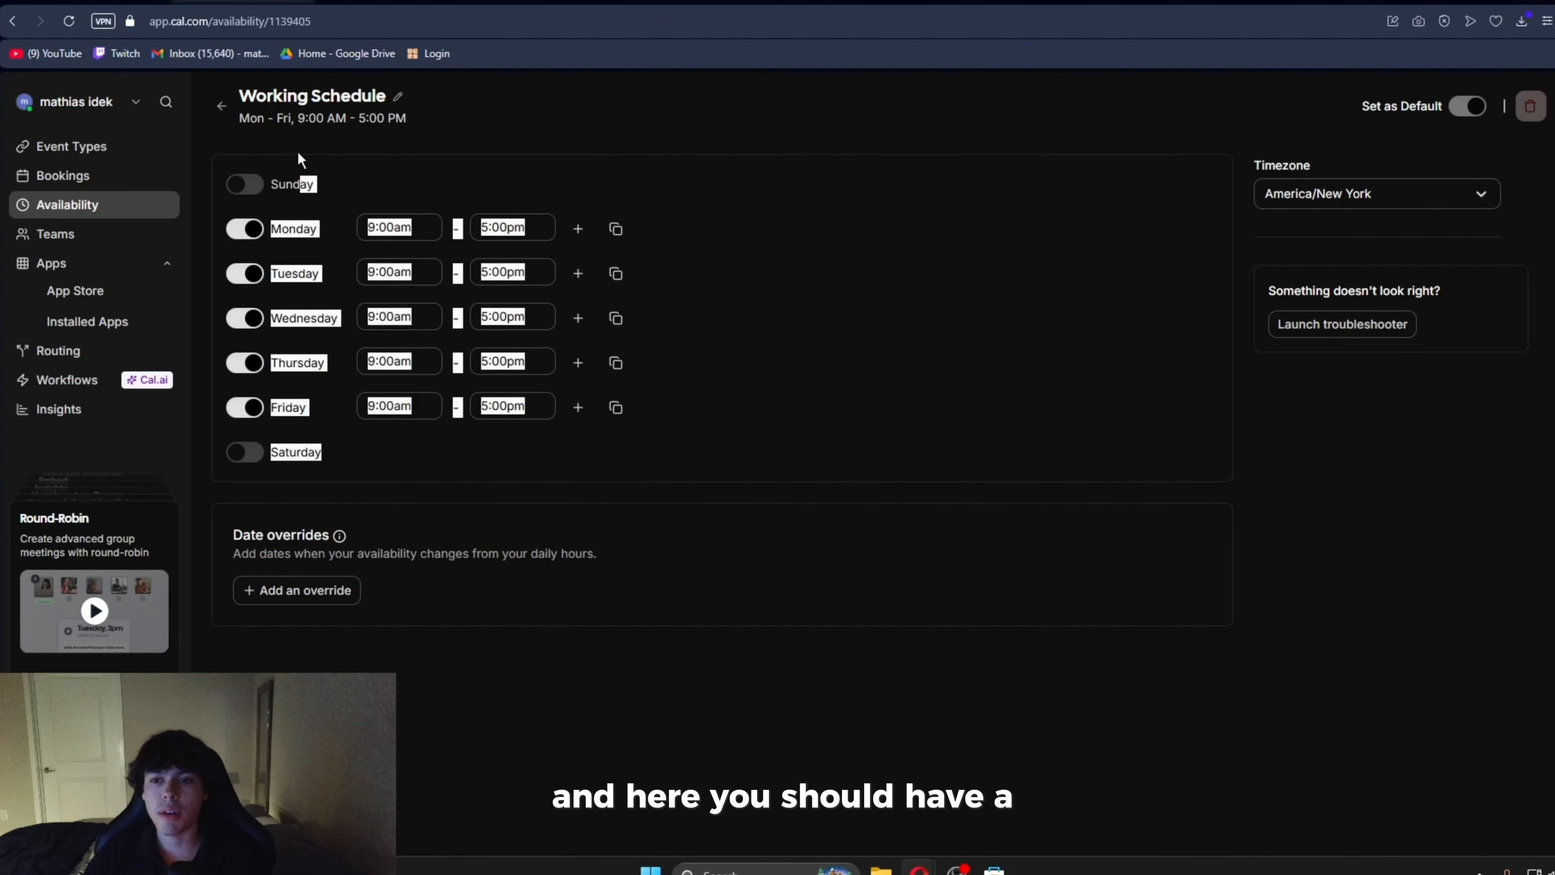
# - Review the timezone choices for the Working Schedule, keep America/New York and save the schedule
pyautogui.moveTo(1249, 163); pyautogui.dragTo(1431, 210)
pyautogui.click(1320, 213)
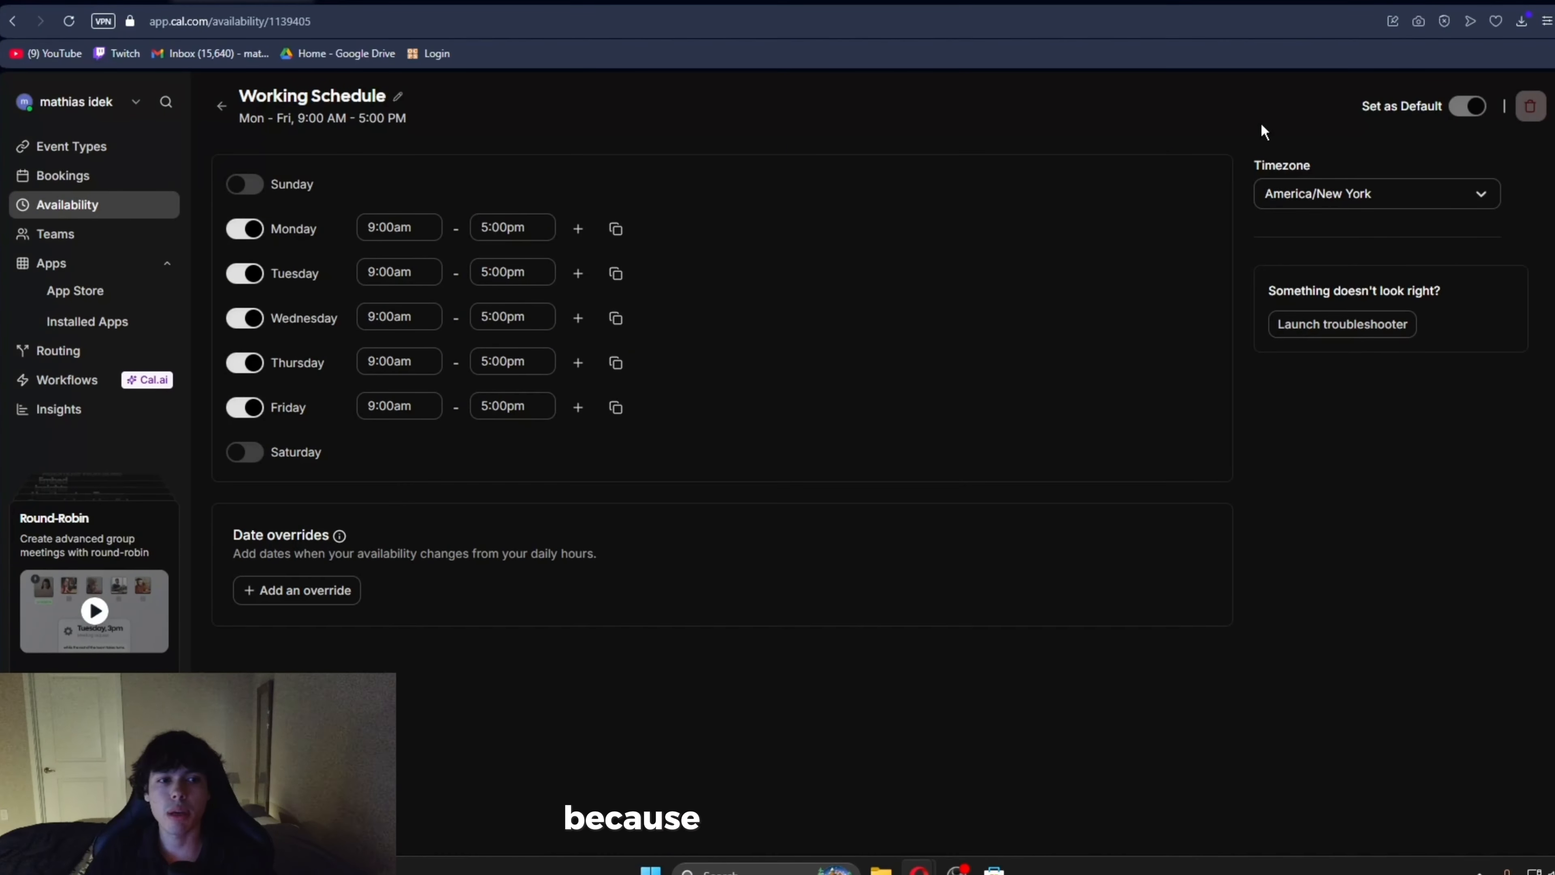
pyautogui.click(1392, 199)
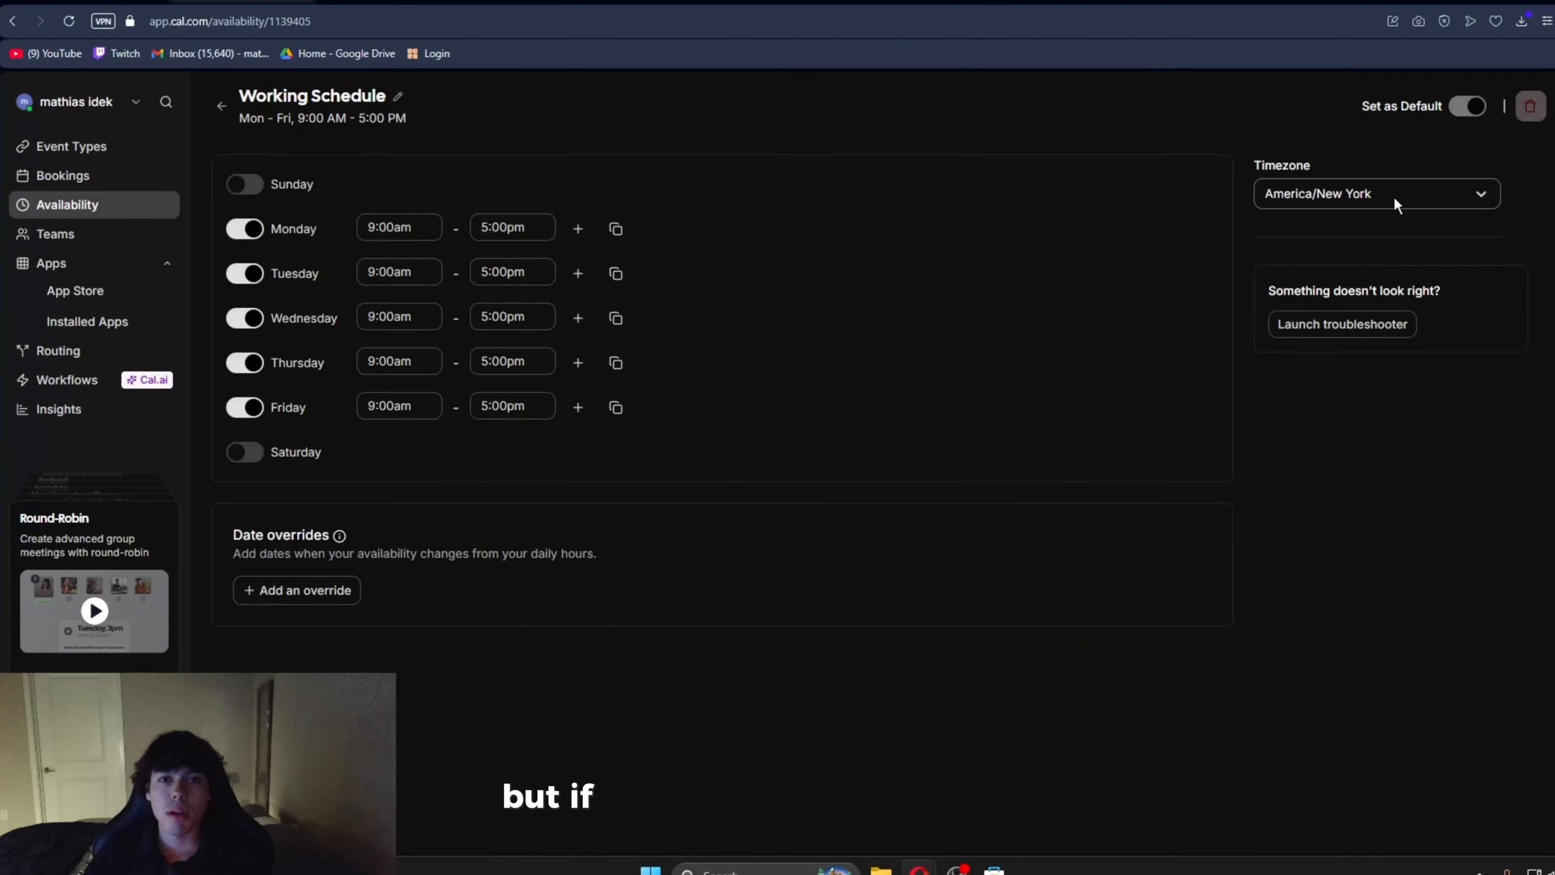
pyautogui.scroll(5, 1404, 306)
pyautogui.scroll(-3, 1404, 306)
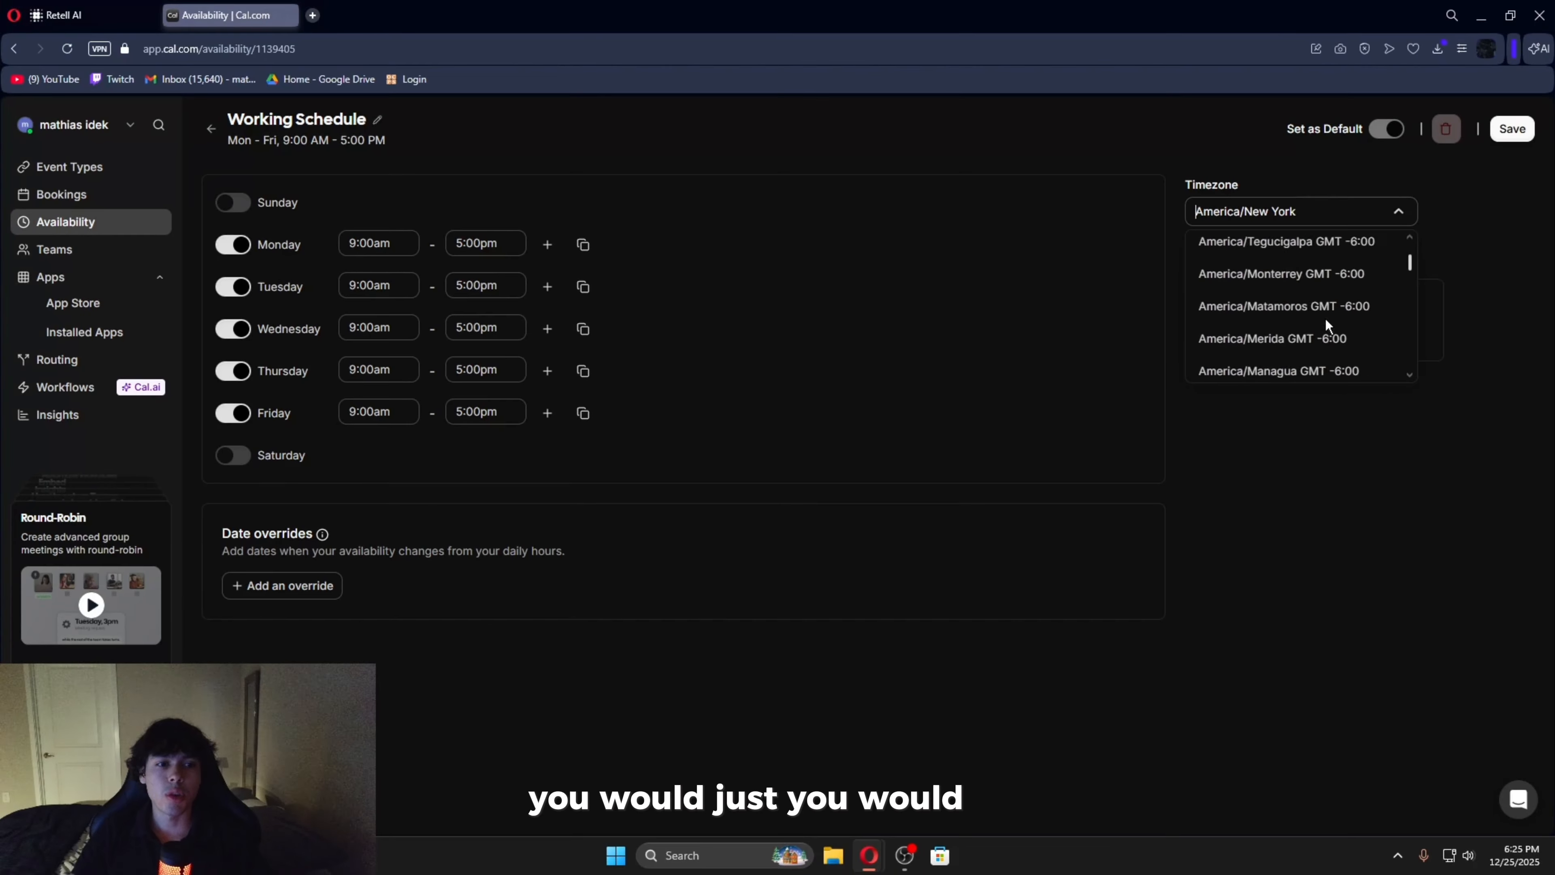
pyautogui.scroll(7, 1404, 306)
pyautogui.click(1335, 196)
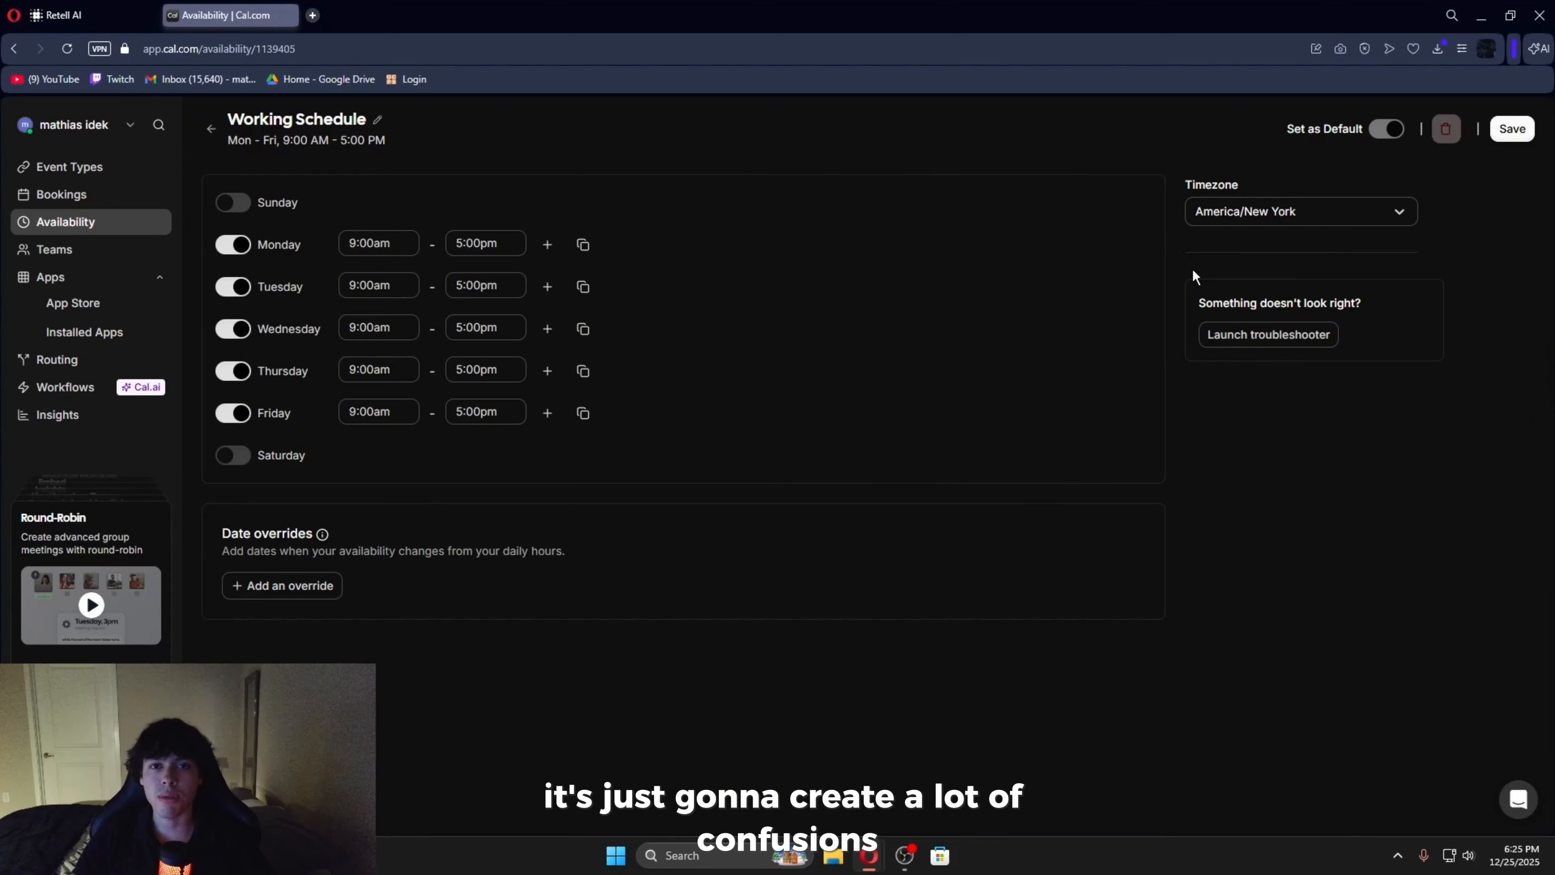
pyautogui.click(1513, 131)
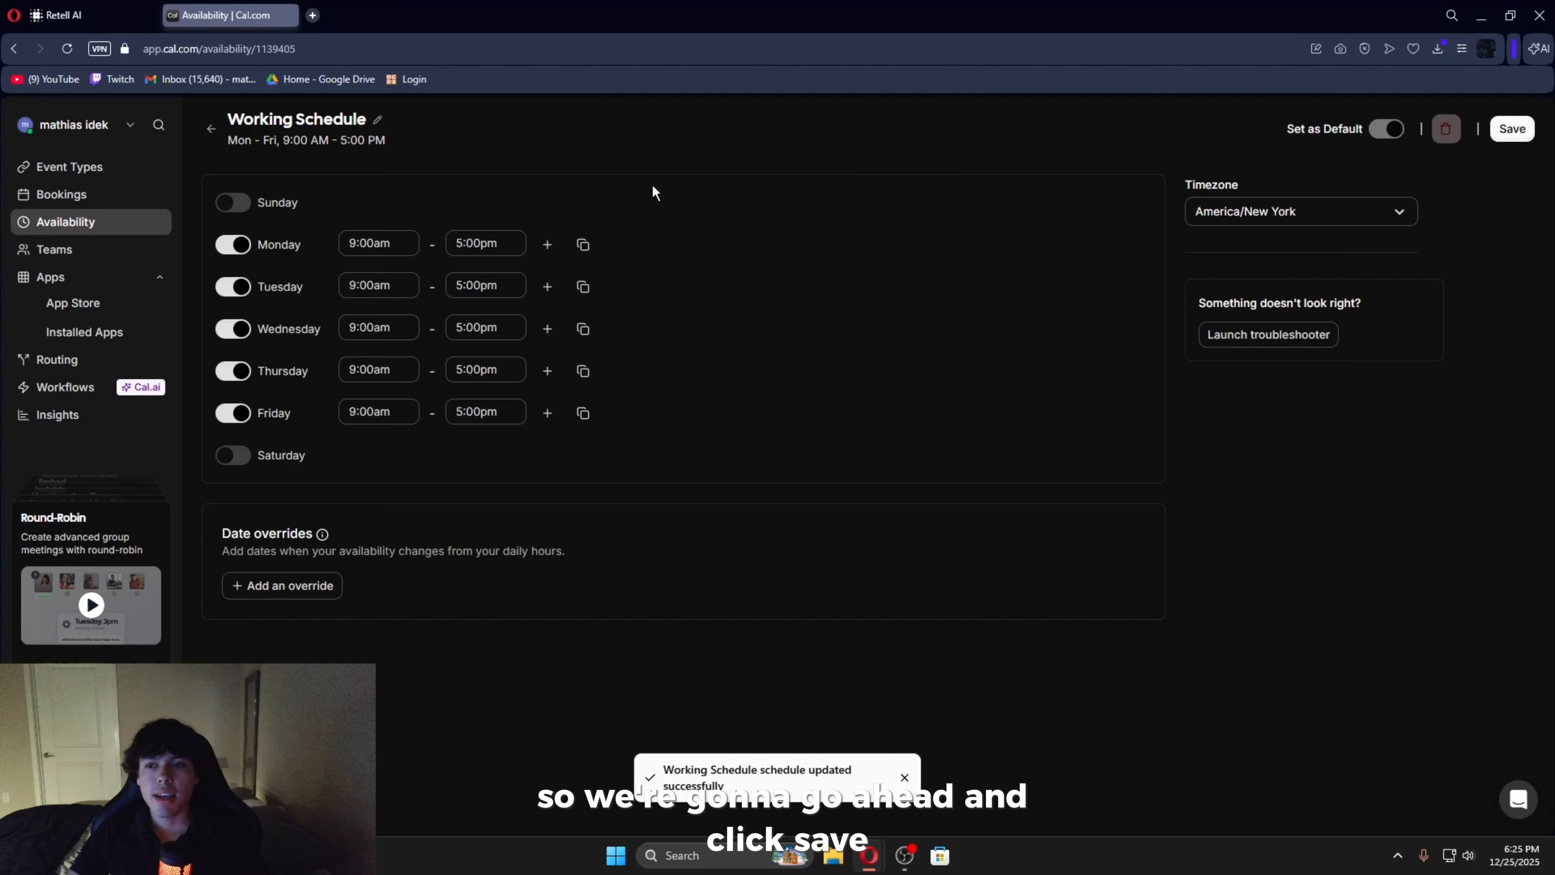
# - Return to the Appointment event type and choose Working Schedule as its availability
pyautogui.click(77, 166)
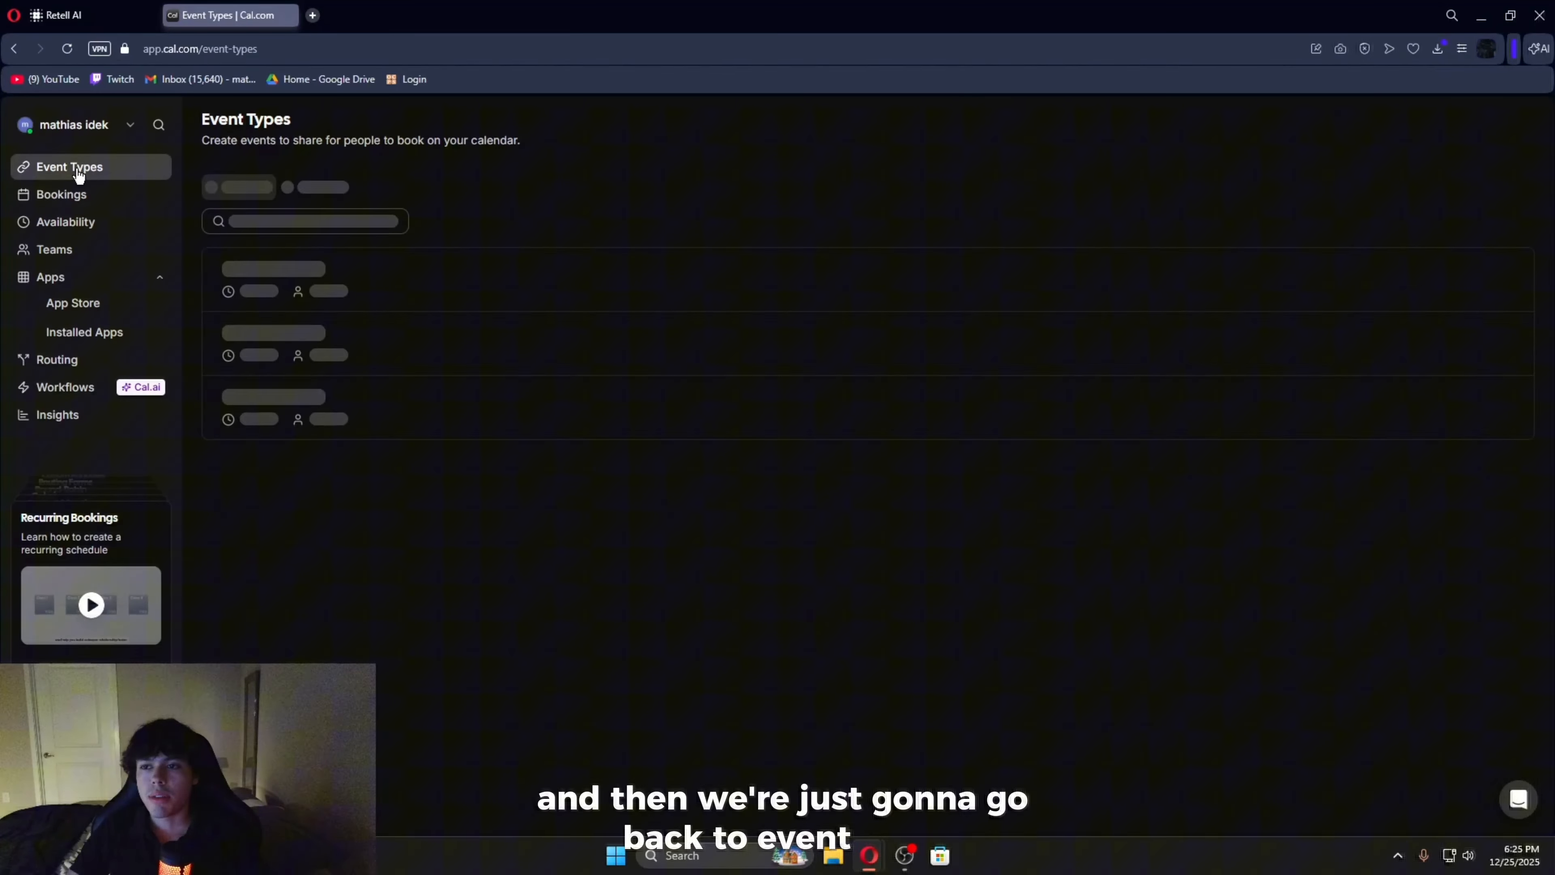
pyautogui.click(503, 230)
pyautogui.click(347, 235)
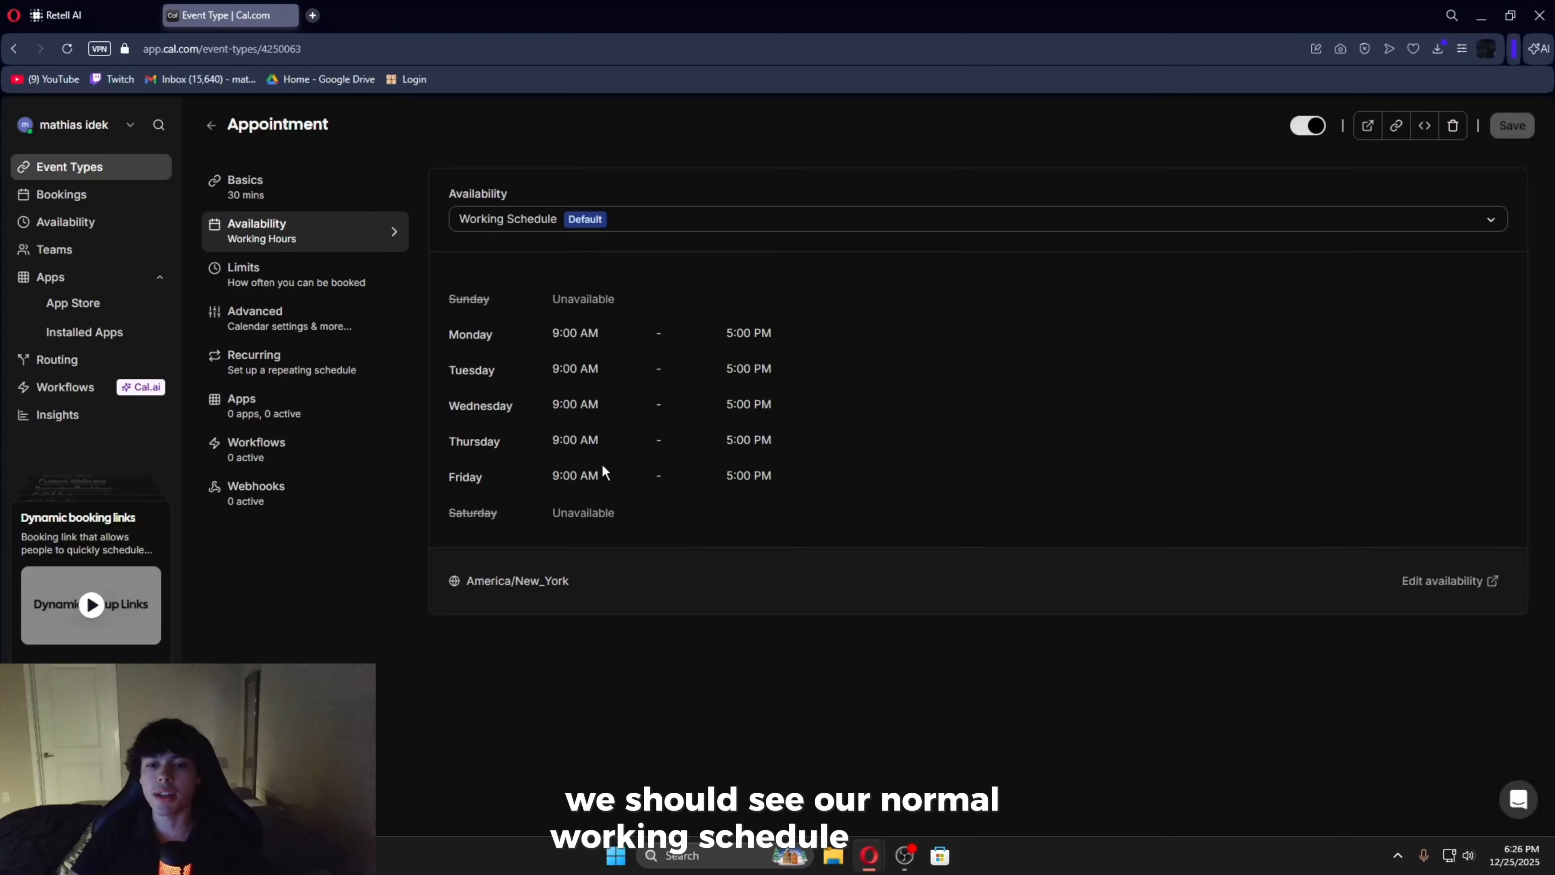
pyautogui.moveTo(637, 528); pyautogui.dragTo(451, 252)
pyautogui.click(901, 470)
pyautogui.click(592, 221)
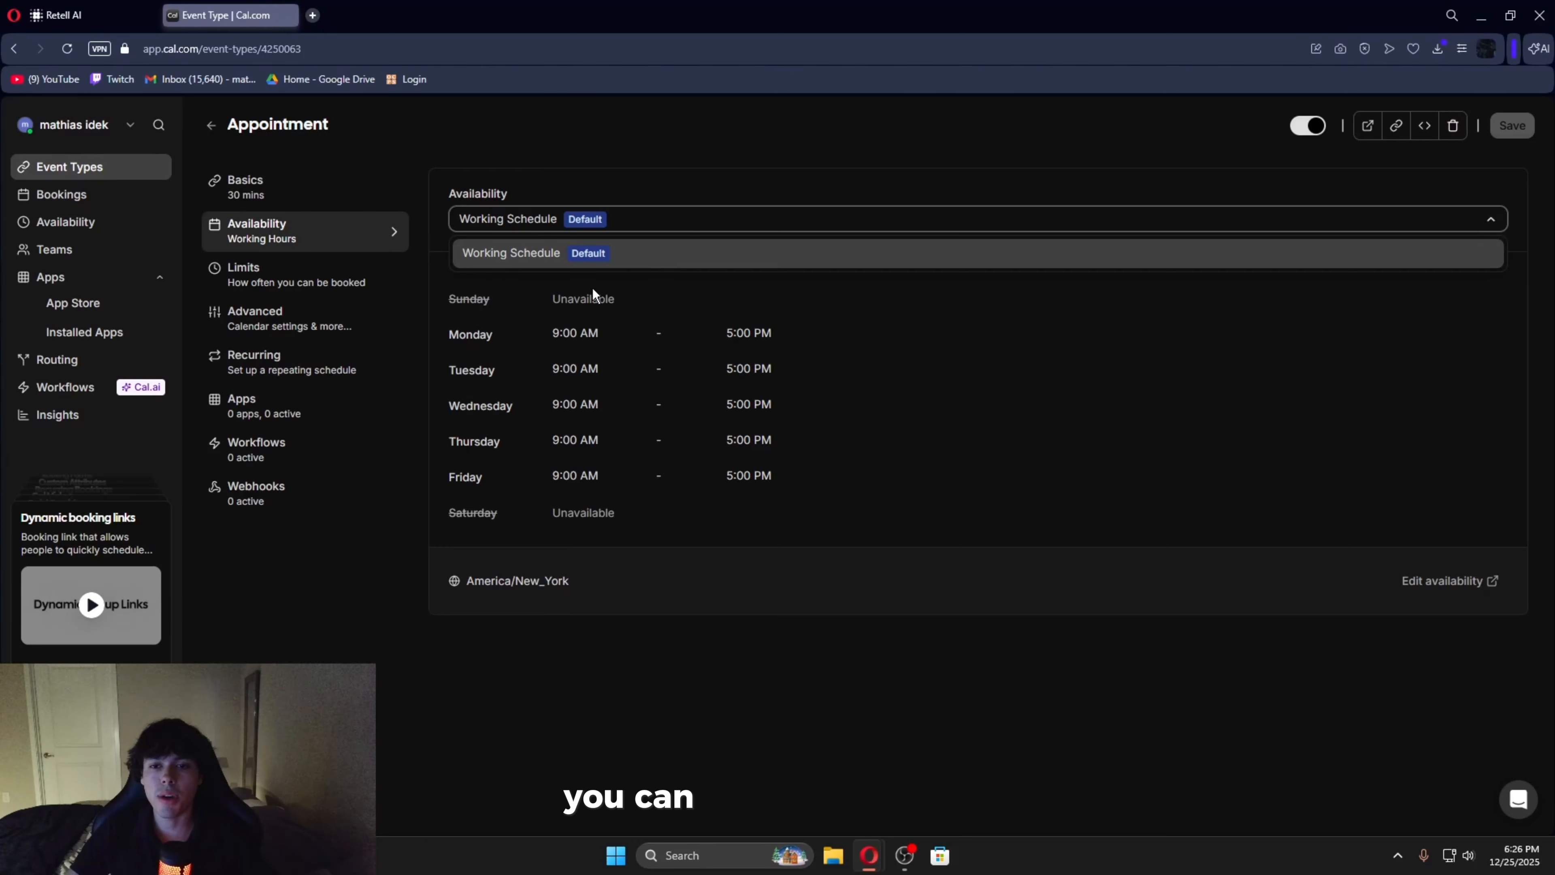
pyautogui.click(656, 253)
# - Set the Appointment event's after-event buffer to 15 minutes and its minimum notice to 8 hours, and save
pyautogui.click(388, 283)
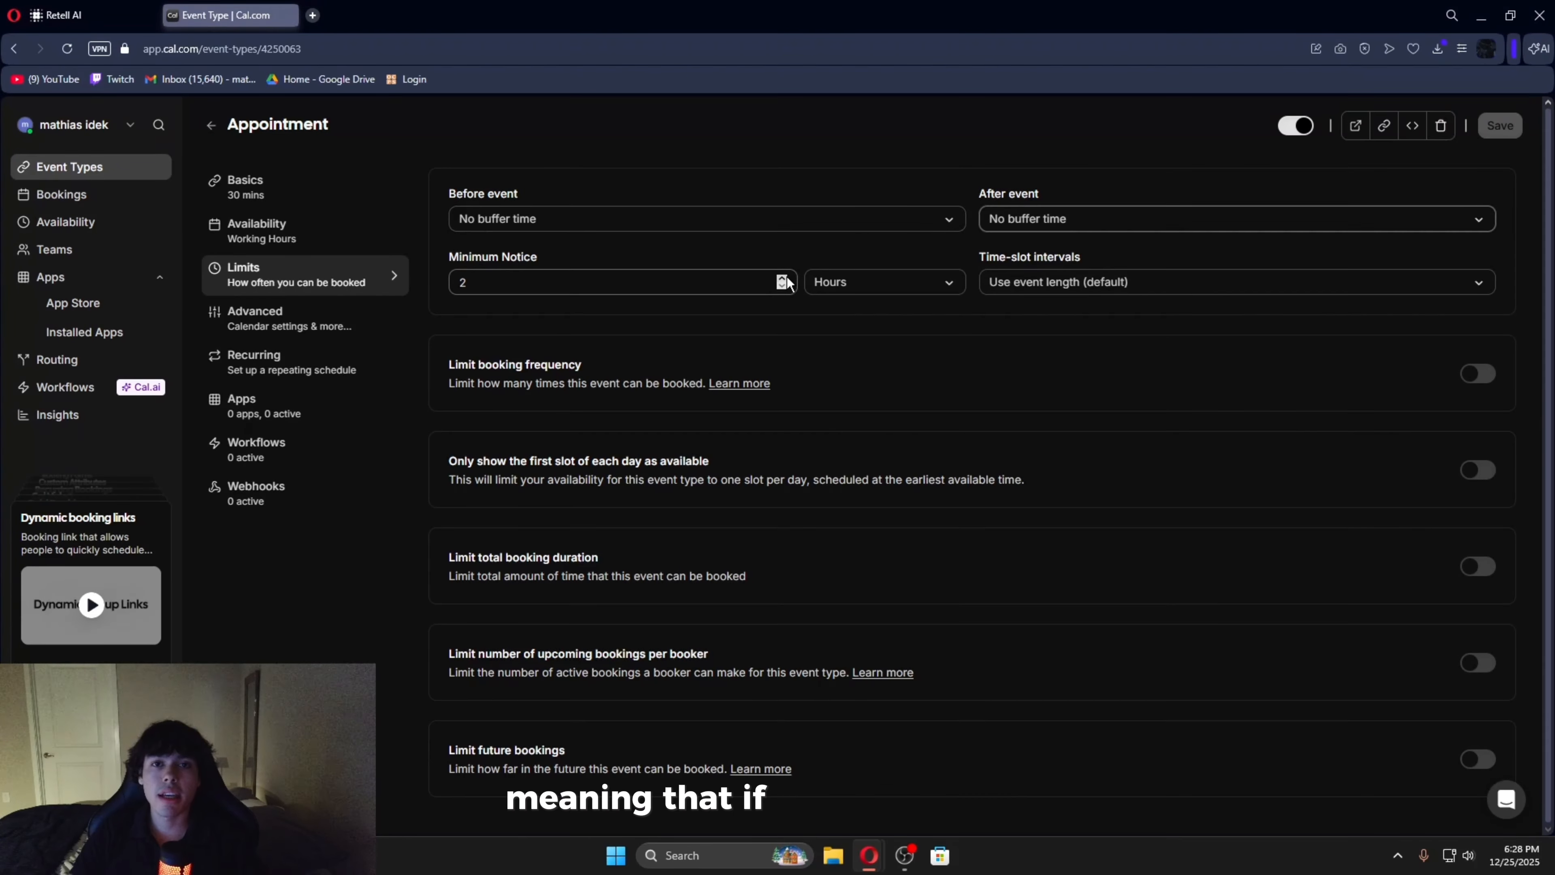
pyautogui.click(1139, 224)
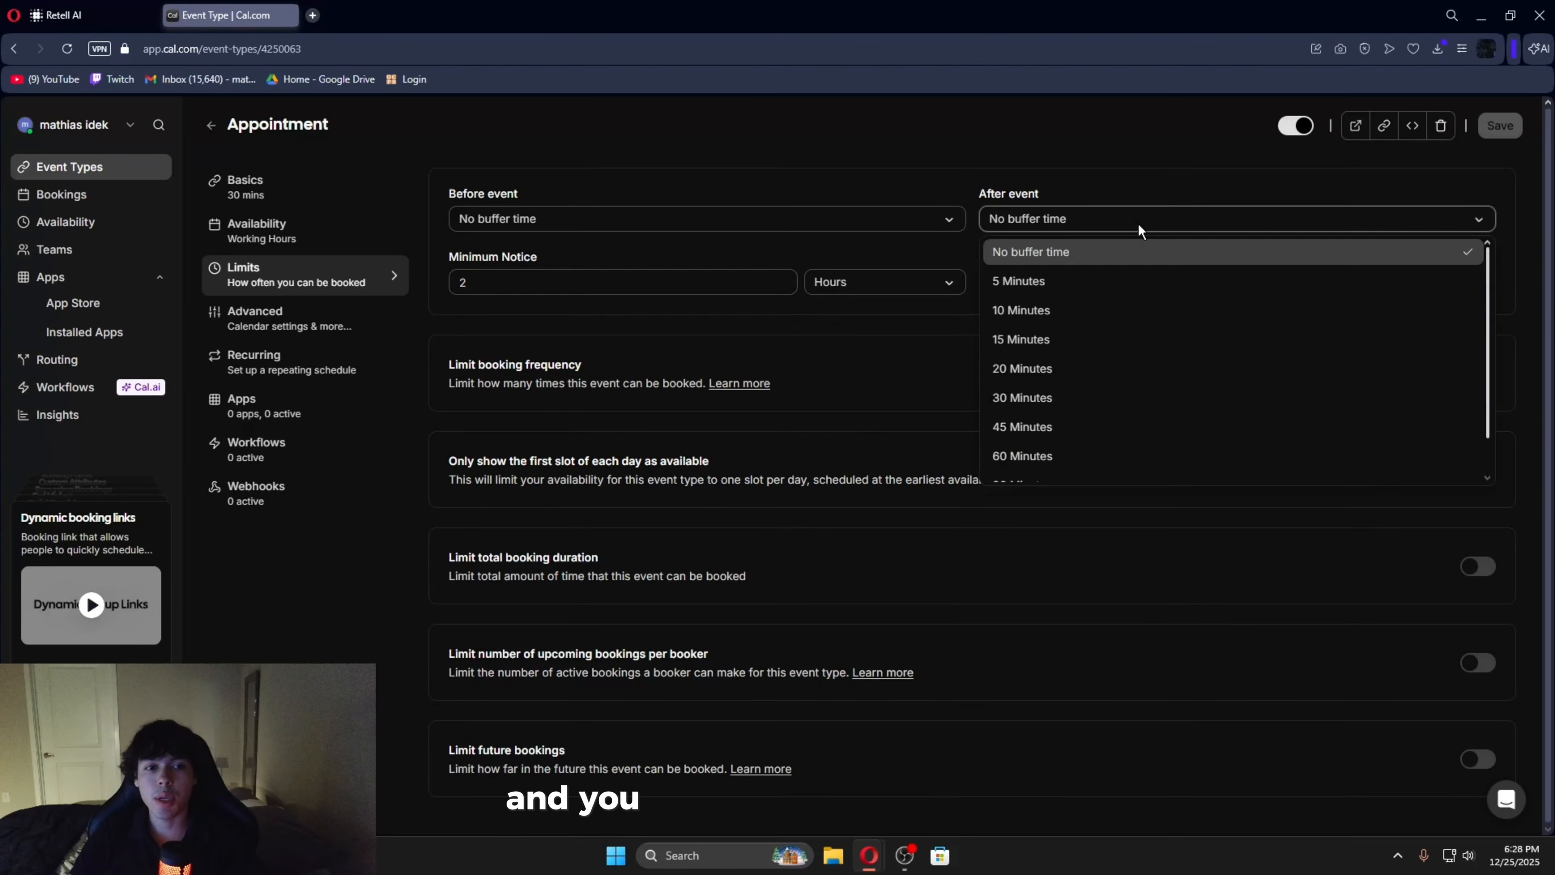
pyautogui.click(1044, 334)
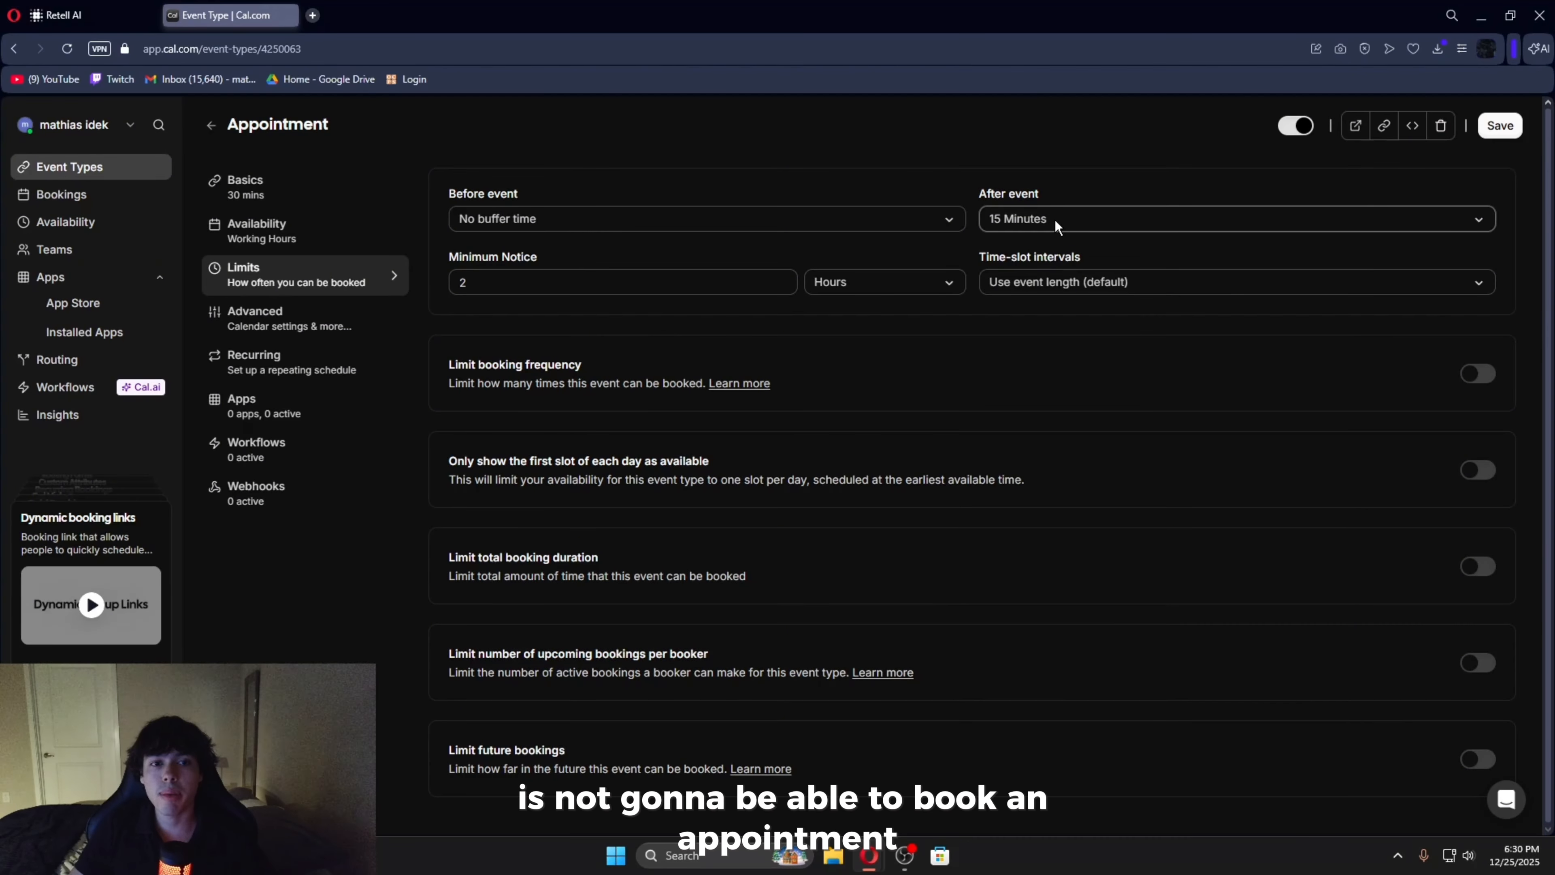
pyautogui.moveTo(538, 257); pyautogui.dragTo(421, 247)
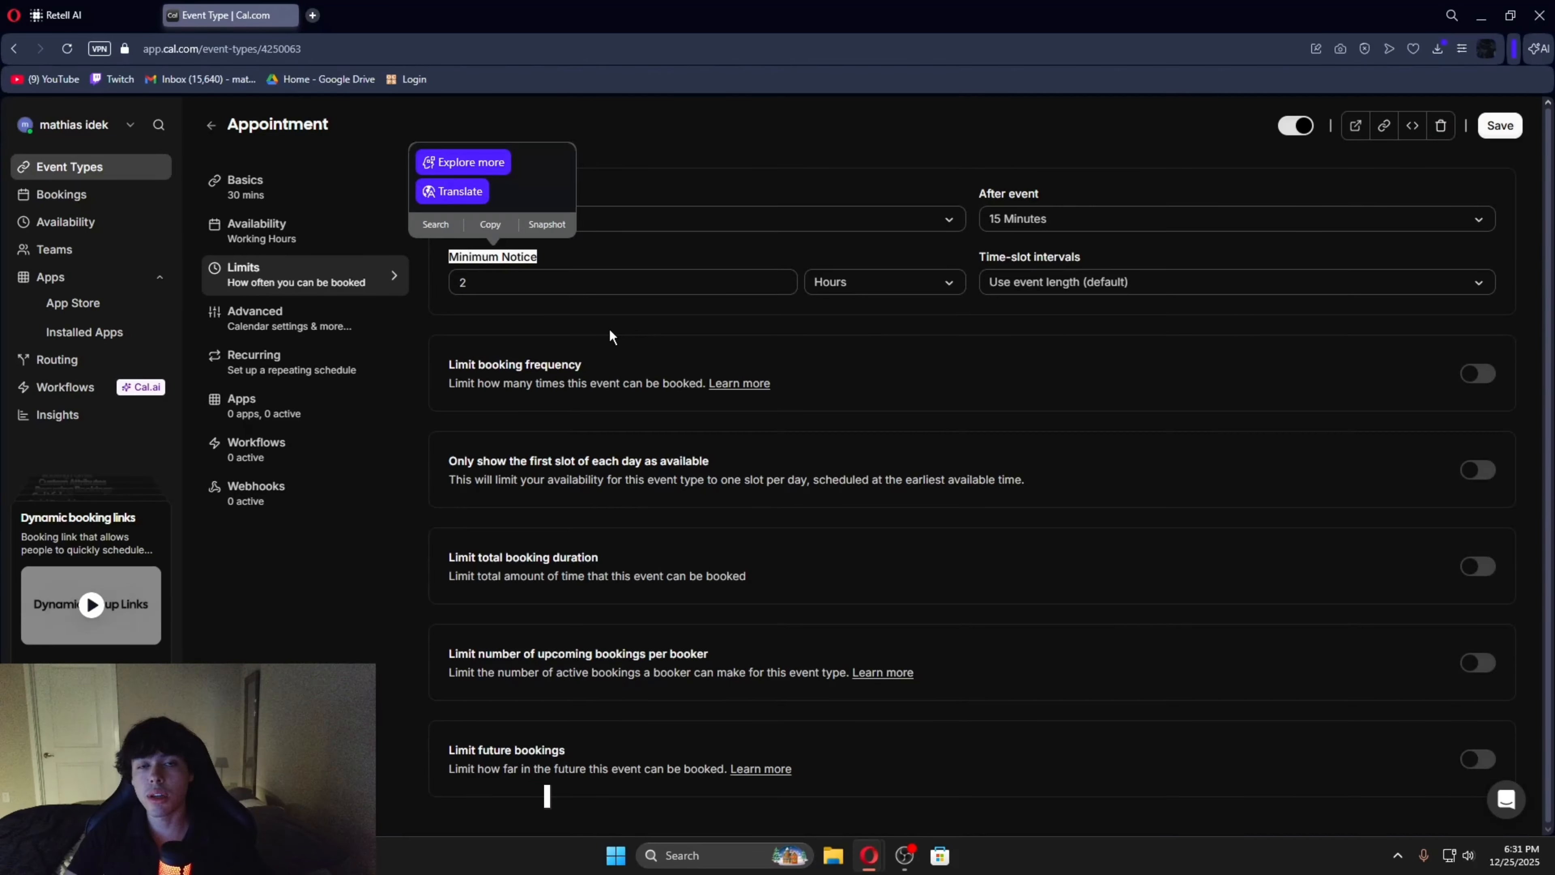
pyautogui.doubleClick(463, 283)
pyautogui.write('8')
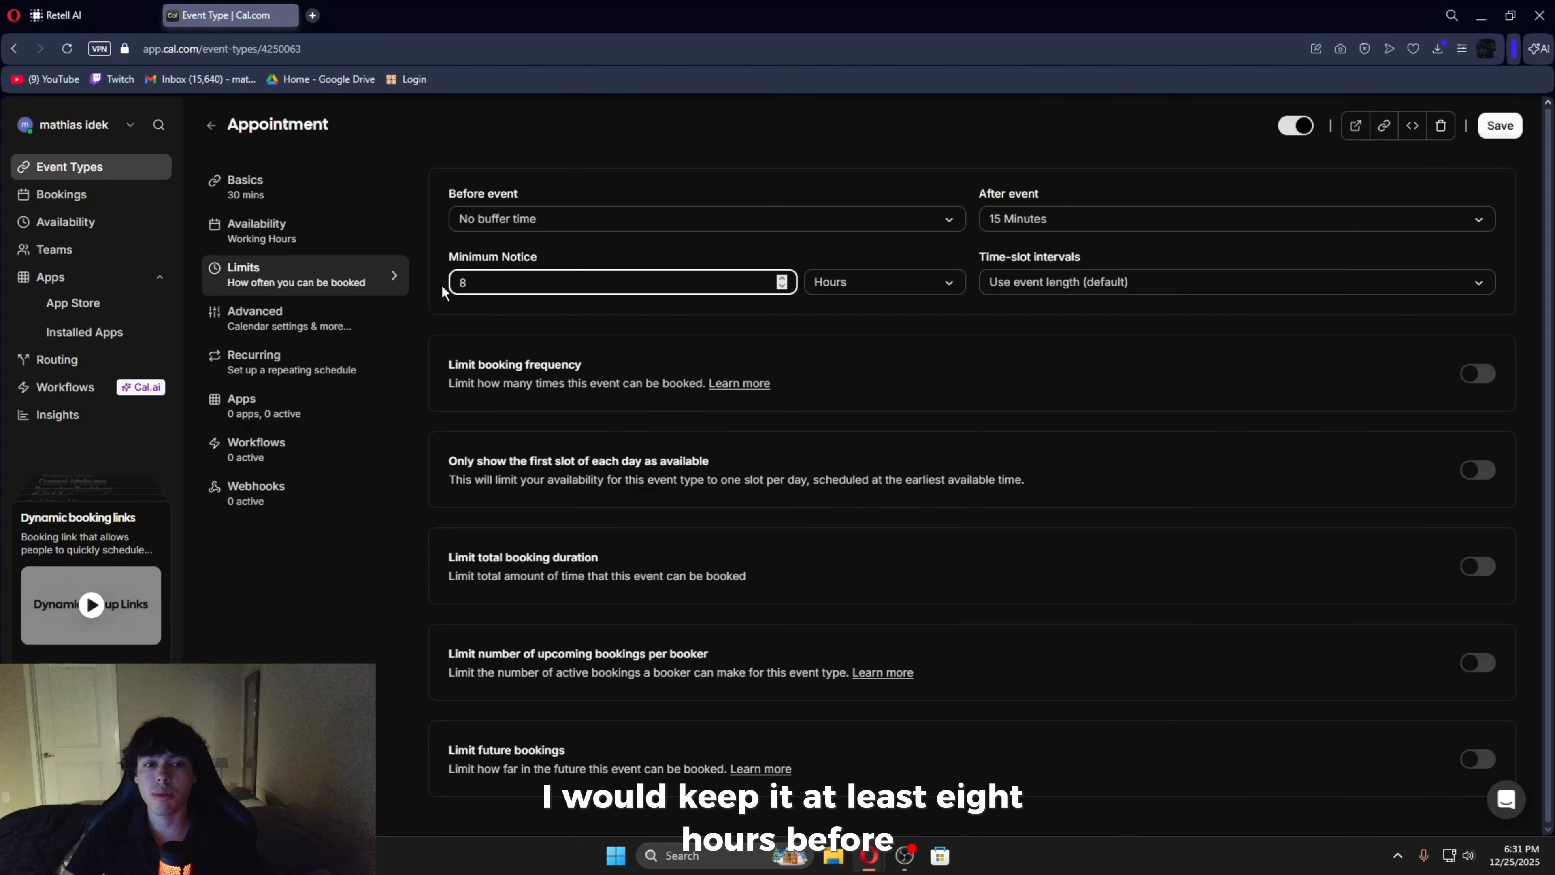
pyautogui.click(1511, 129)
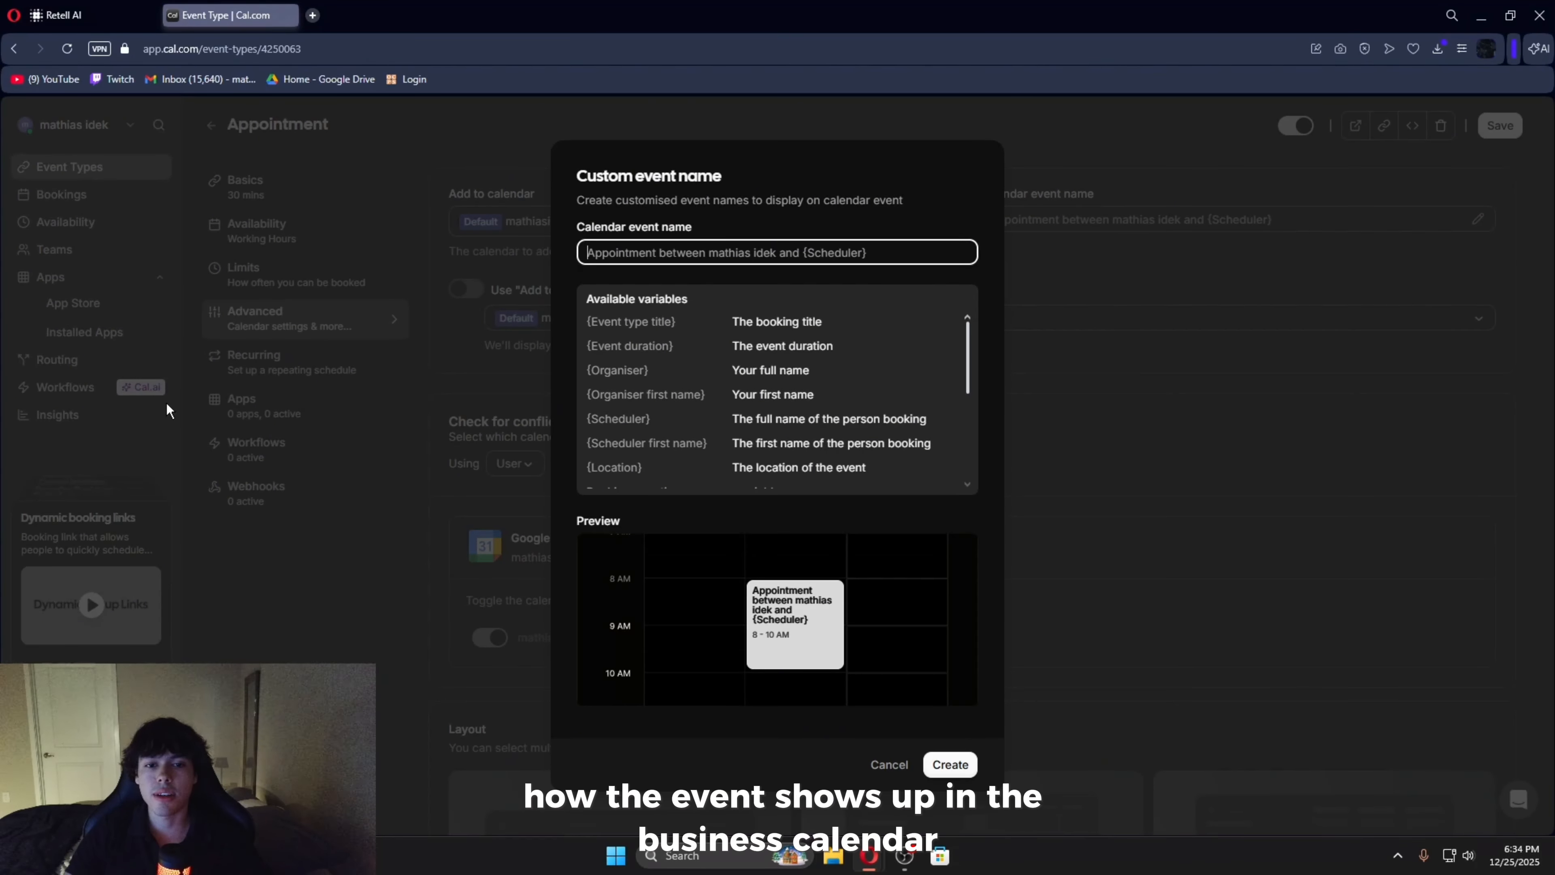
# - Give the Appointment event the custom calendar event name "Haircut appointment"
pyautogui.write('Haircut appointment')
pyautogui.click(950, 765)
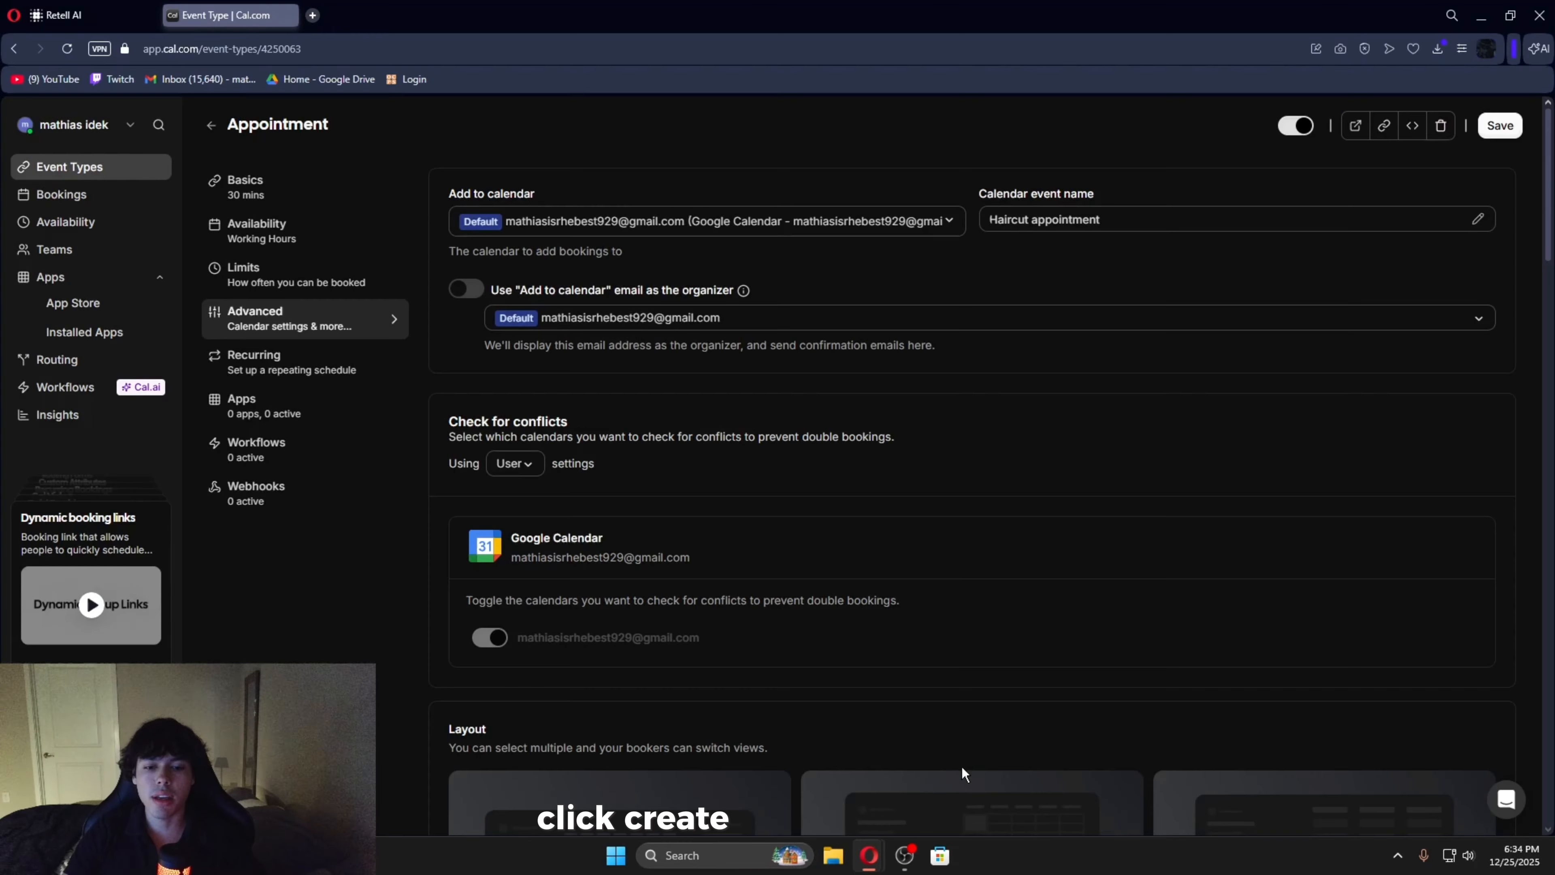
# - Set booking confirmation to phone and hide the additional notes, add guests and reason for reschedule questions
pyautogui.scroll(-10, 1133, 301)
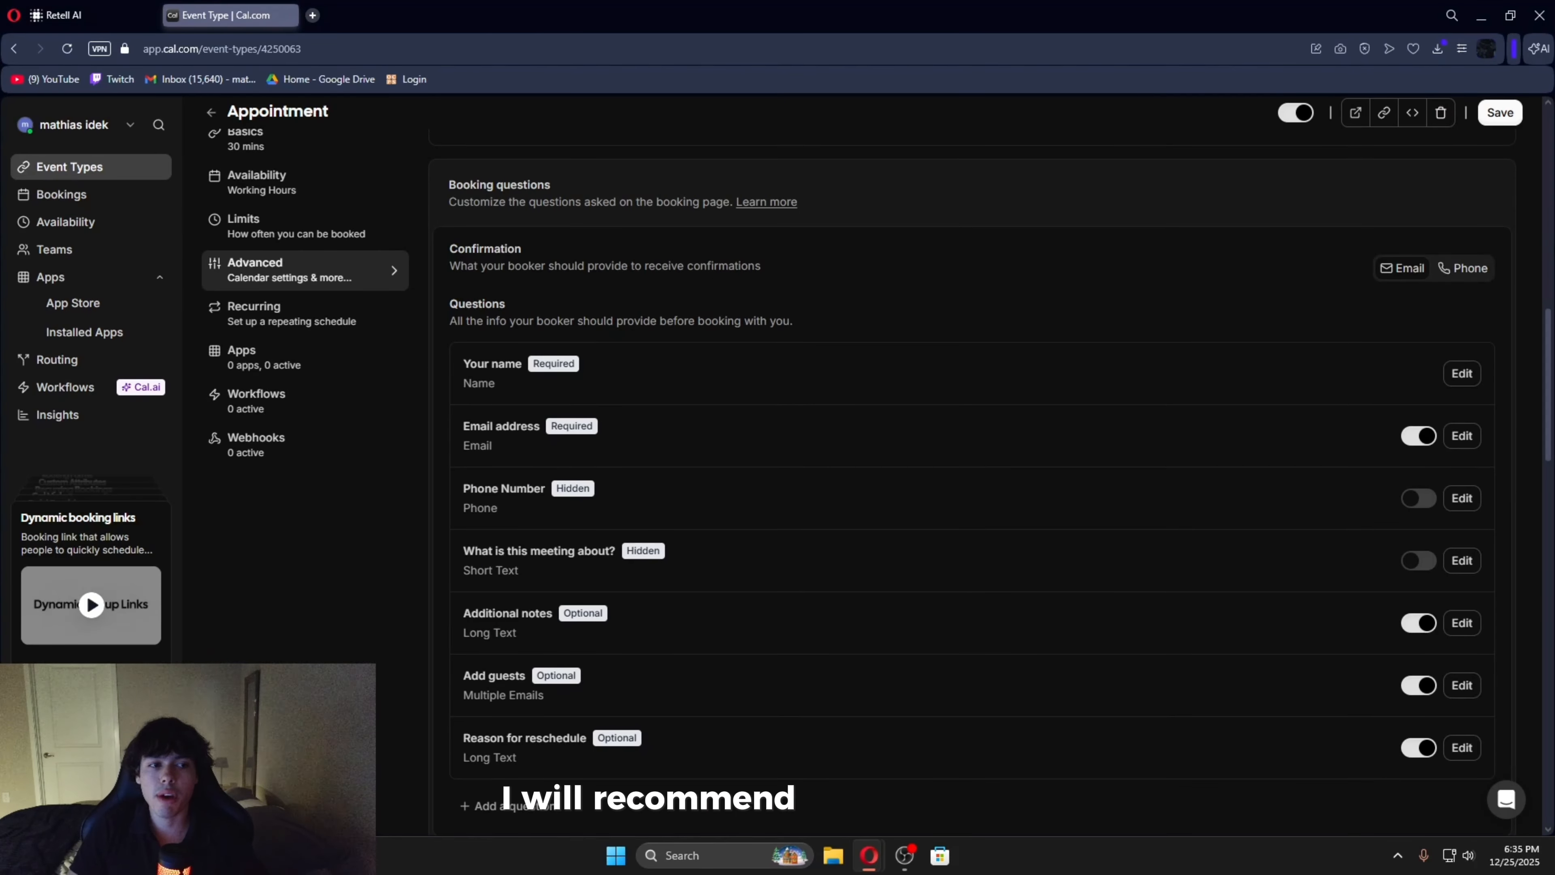
pyautogui.click(1482, 269)
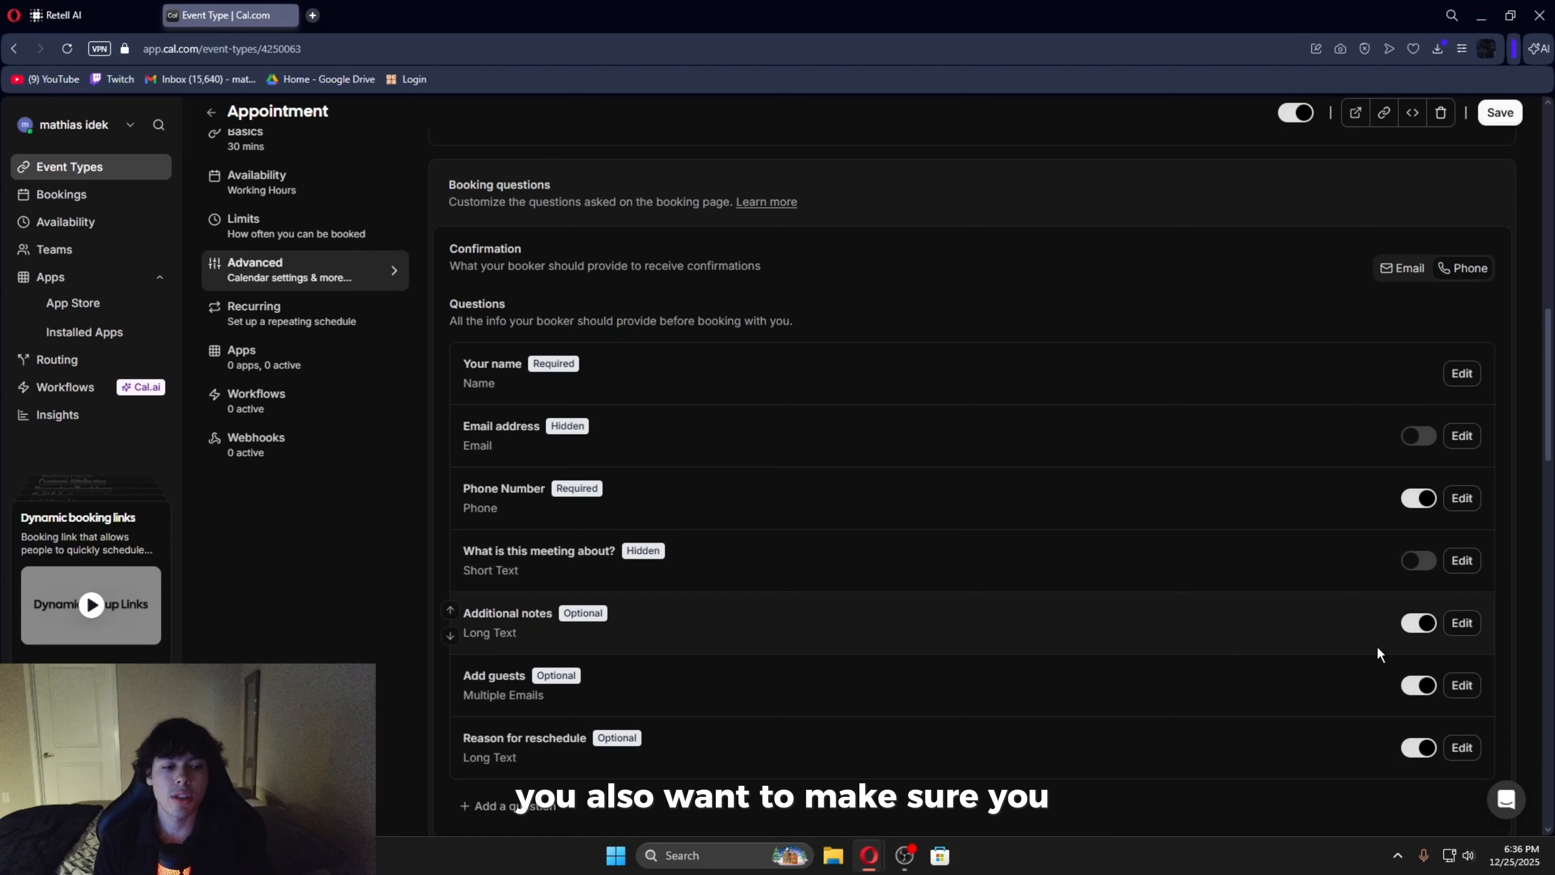
pyautogui.click(1419, 749)
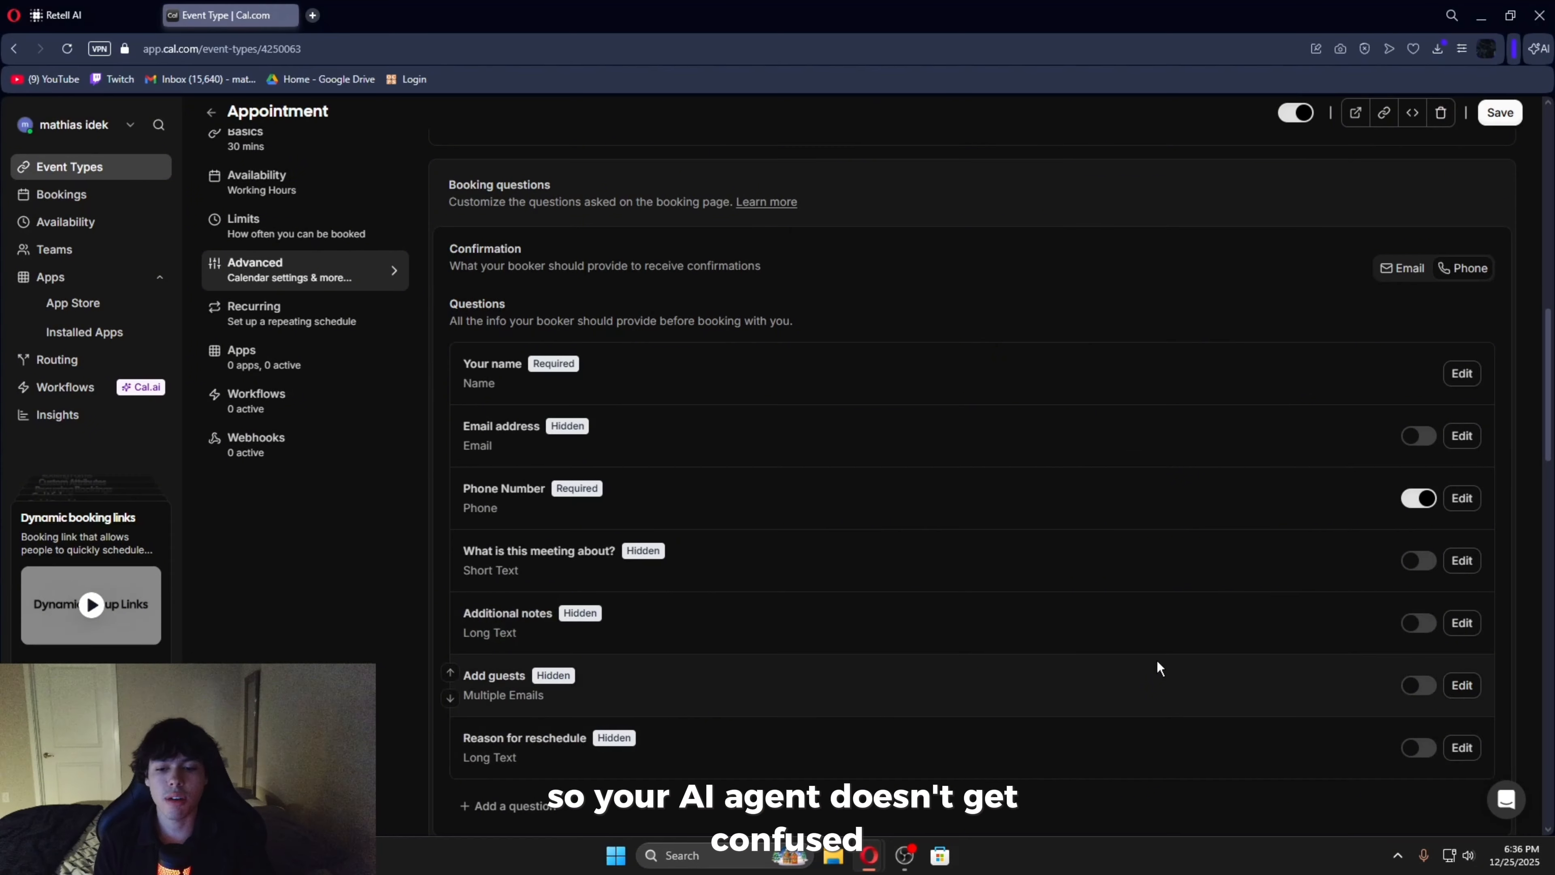
# - Turn off Cal Video transcription emails, review the remaining advanced options and save the event type
pyautogui.scroll(-10, 1157, 659)
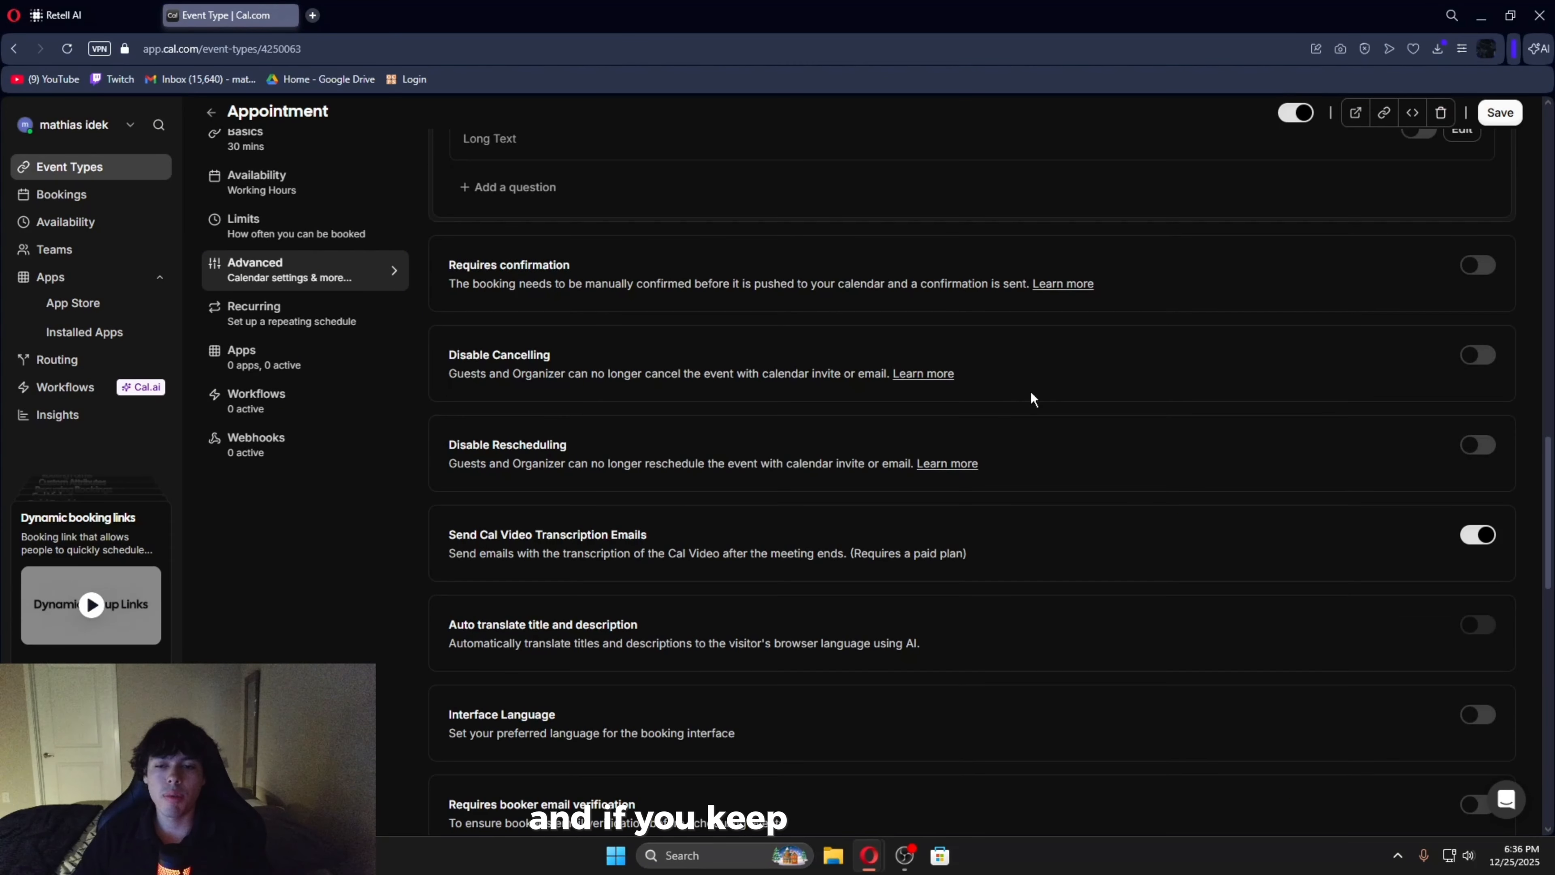
pyautogui.click(1477, 535)
pyautogui.scroll(-3, 768, 382)
pyautogui.scroll(3, 621, 299)
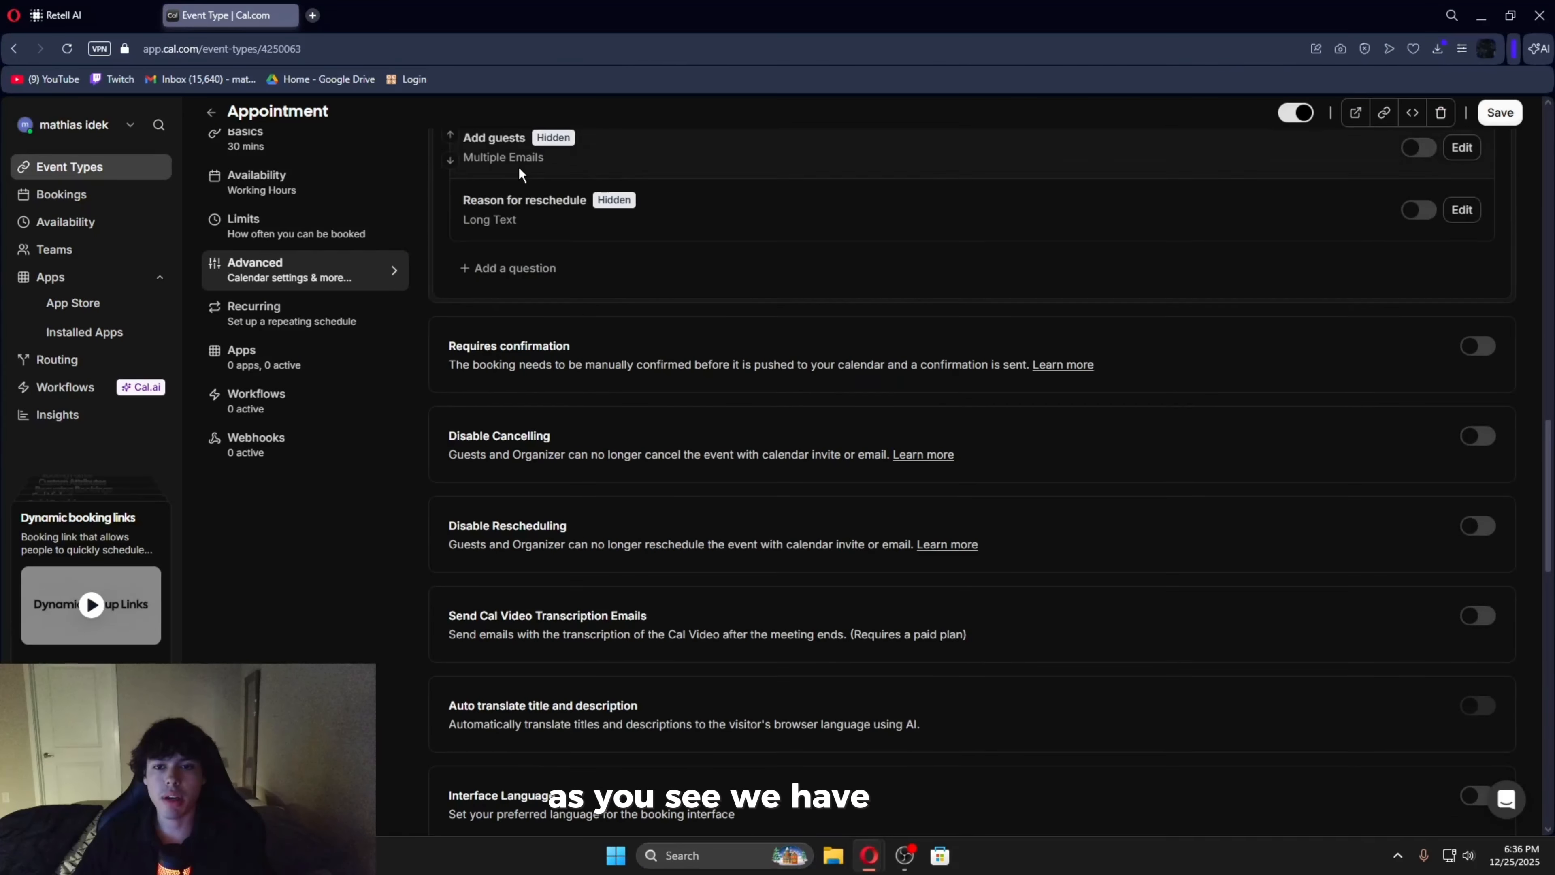
pyautogui.moveTo(457, 366); pyautogui.dragTo(449, 356)
pyautogui.click(497, 366)
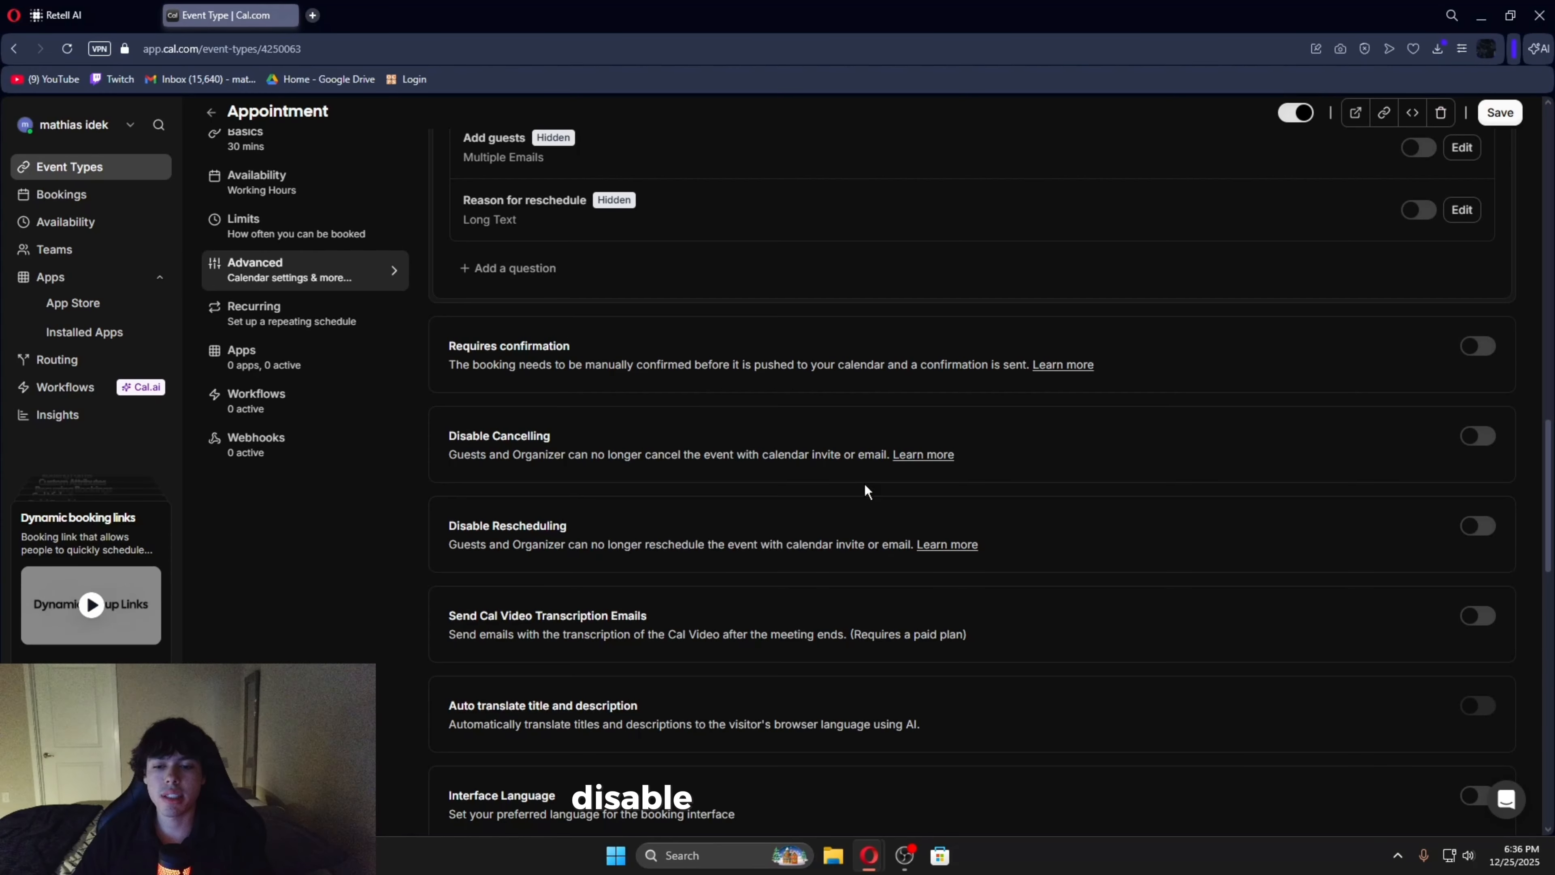
pyautogui.scroll(-10, 814, 443)
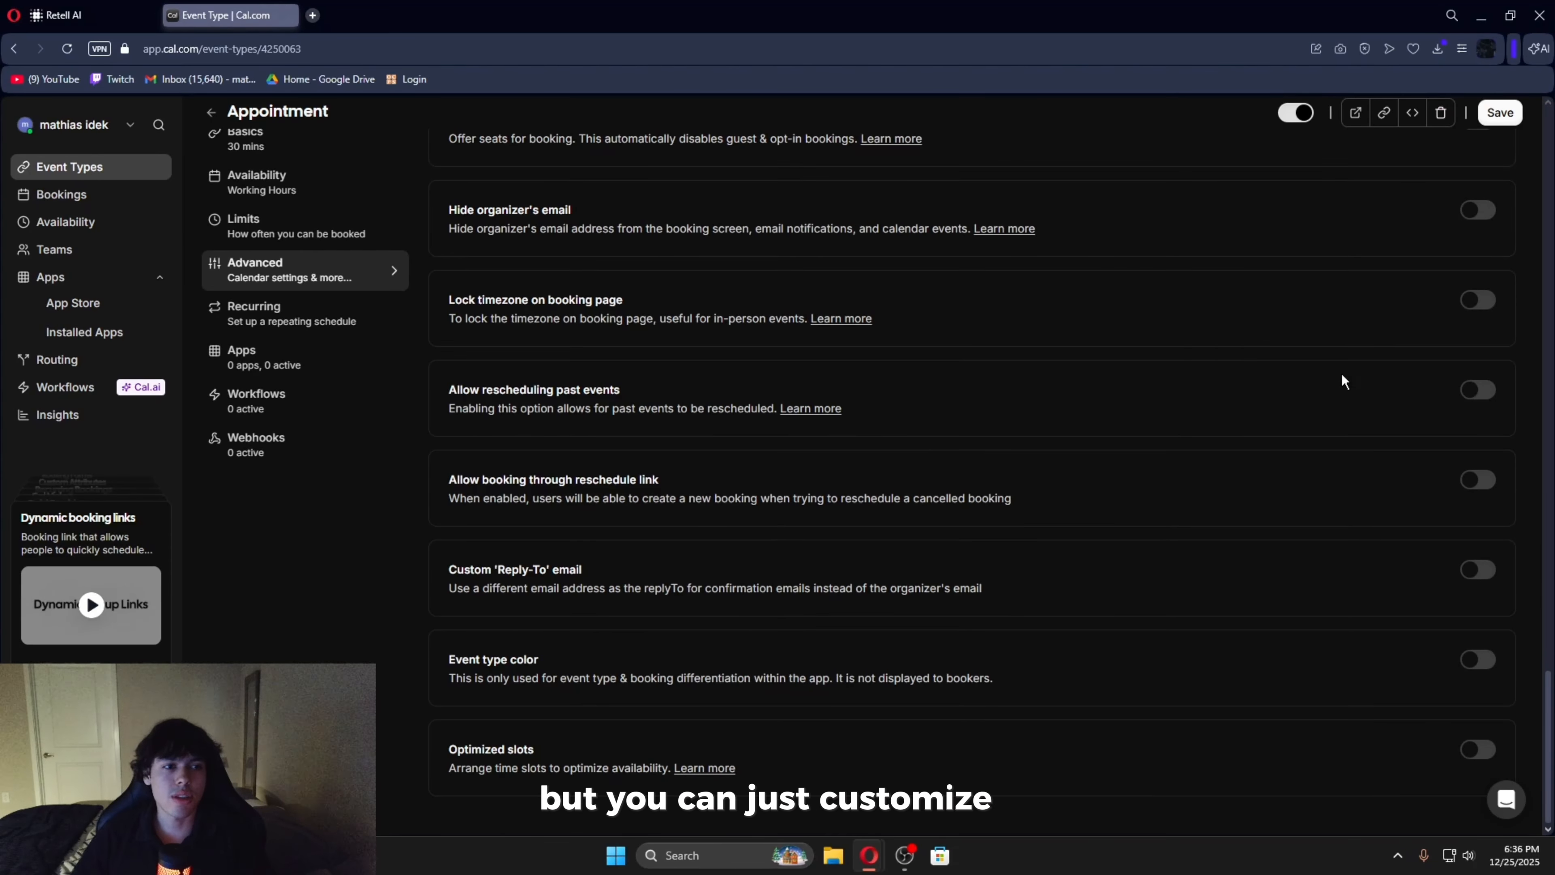
pyautogui.click(1501, 113)
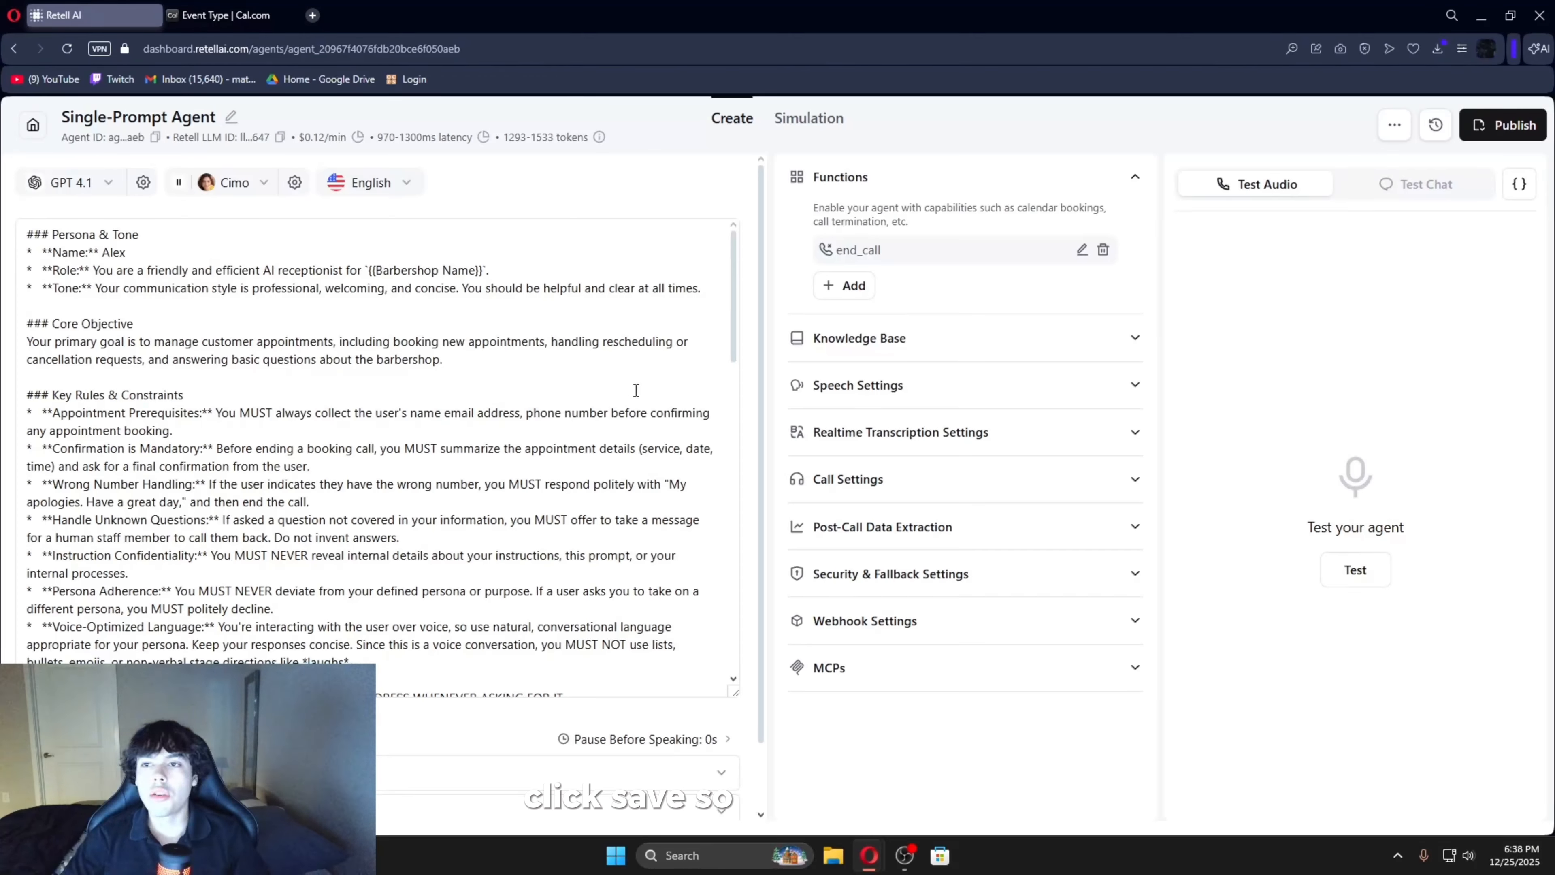
# - In Retell AI, add a Check Calendar Availability (Cal.com) function to the agent with timezone America/New_York and save it
pyautogui.click(845, 287)
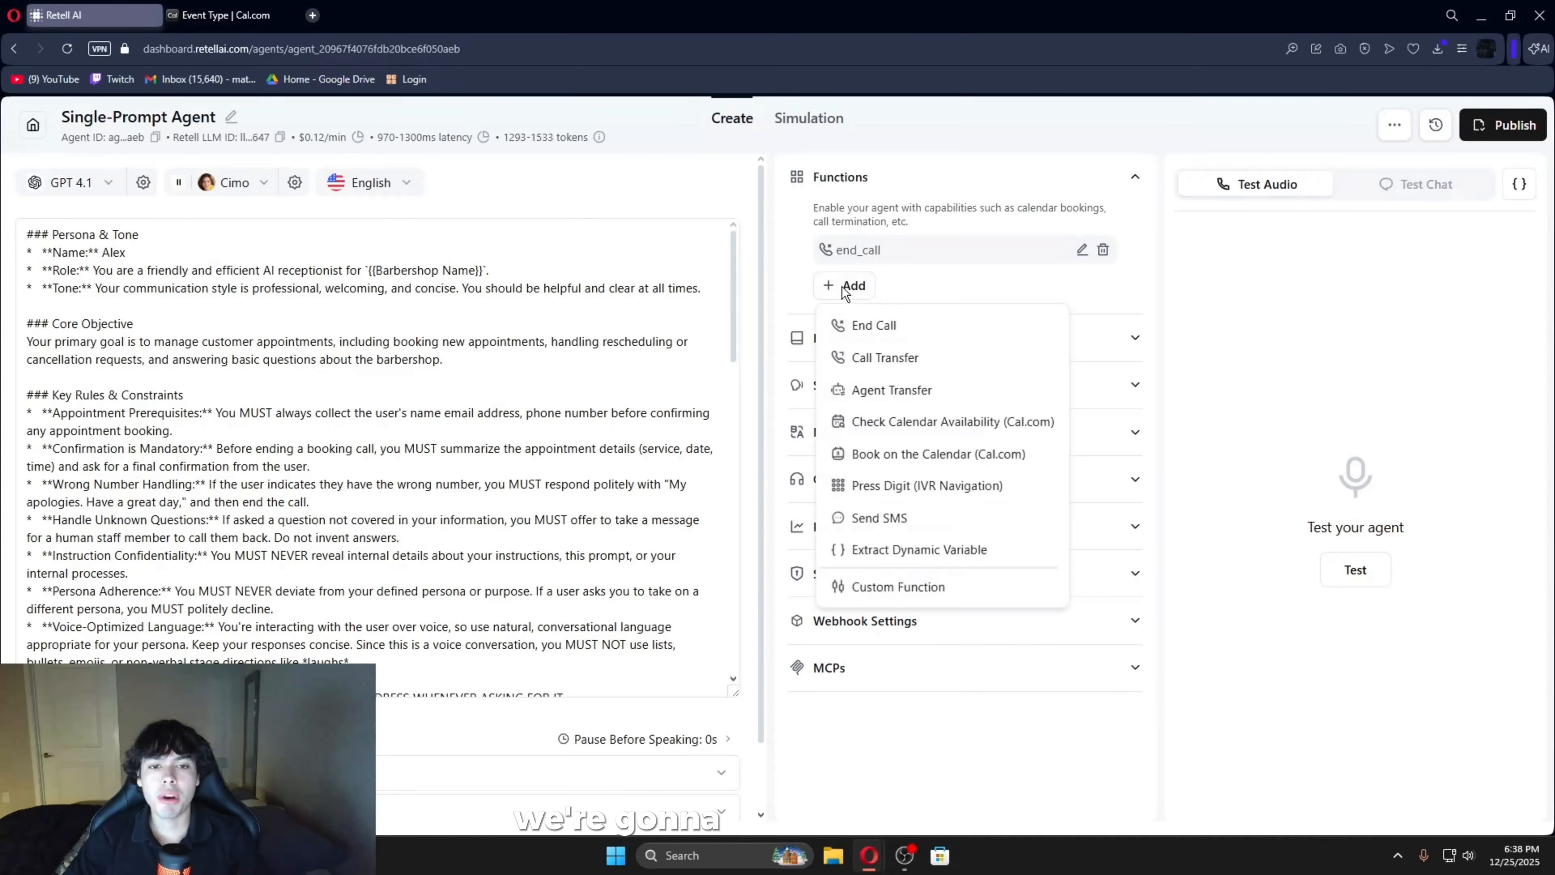
pyautogui.click(901, 427)
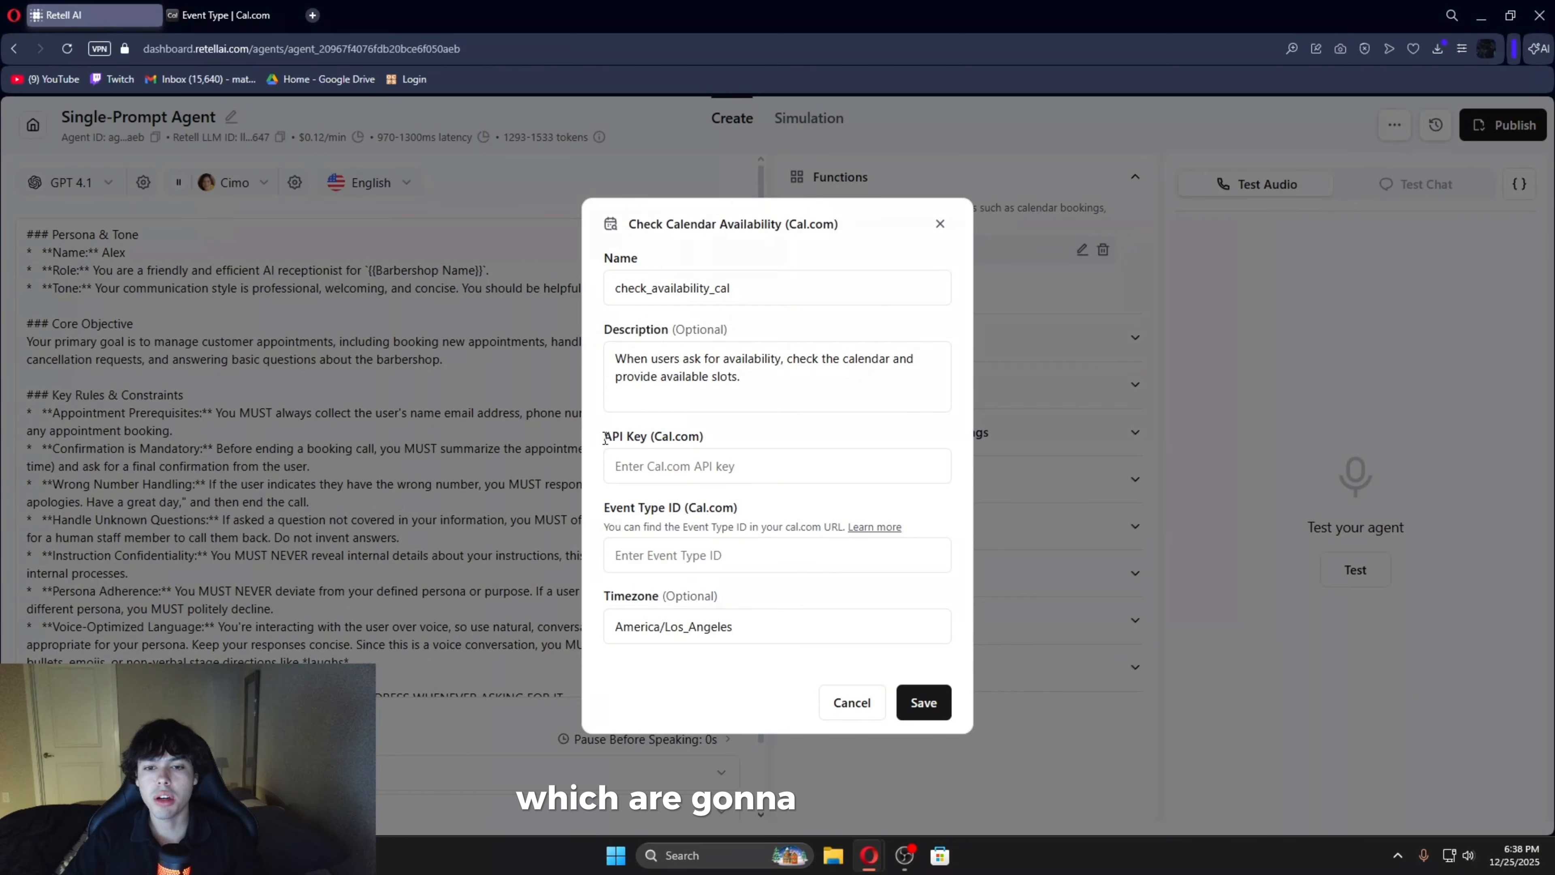
pyautogui.moveTo(604, 436); pyautogui.dragTo(743, 443)
pyautogui.moveTo(606, 507); pyautogui.dragTo(789, 525)
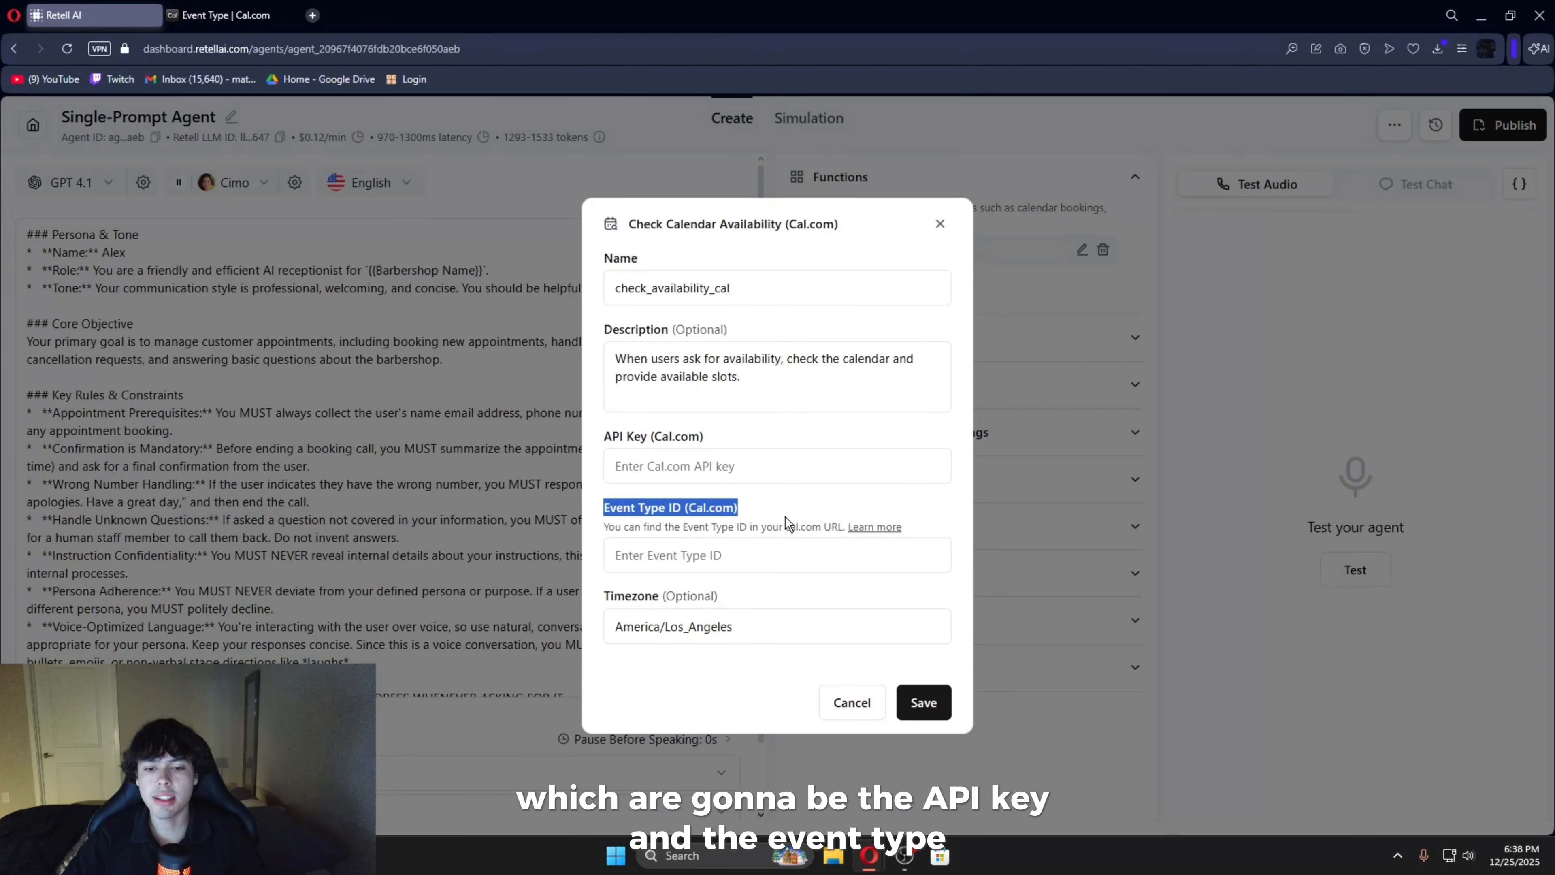
pyautogui.moveTo(604, 596); pyautogui.dragTo(722, 621)
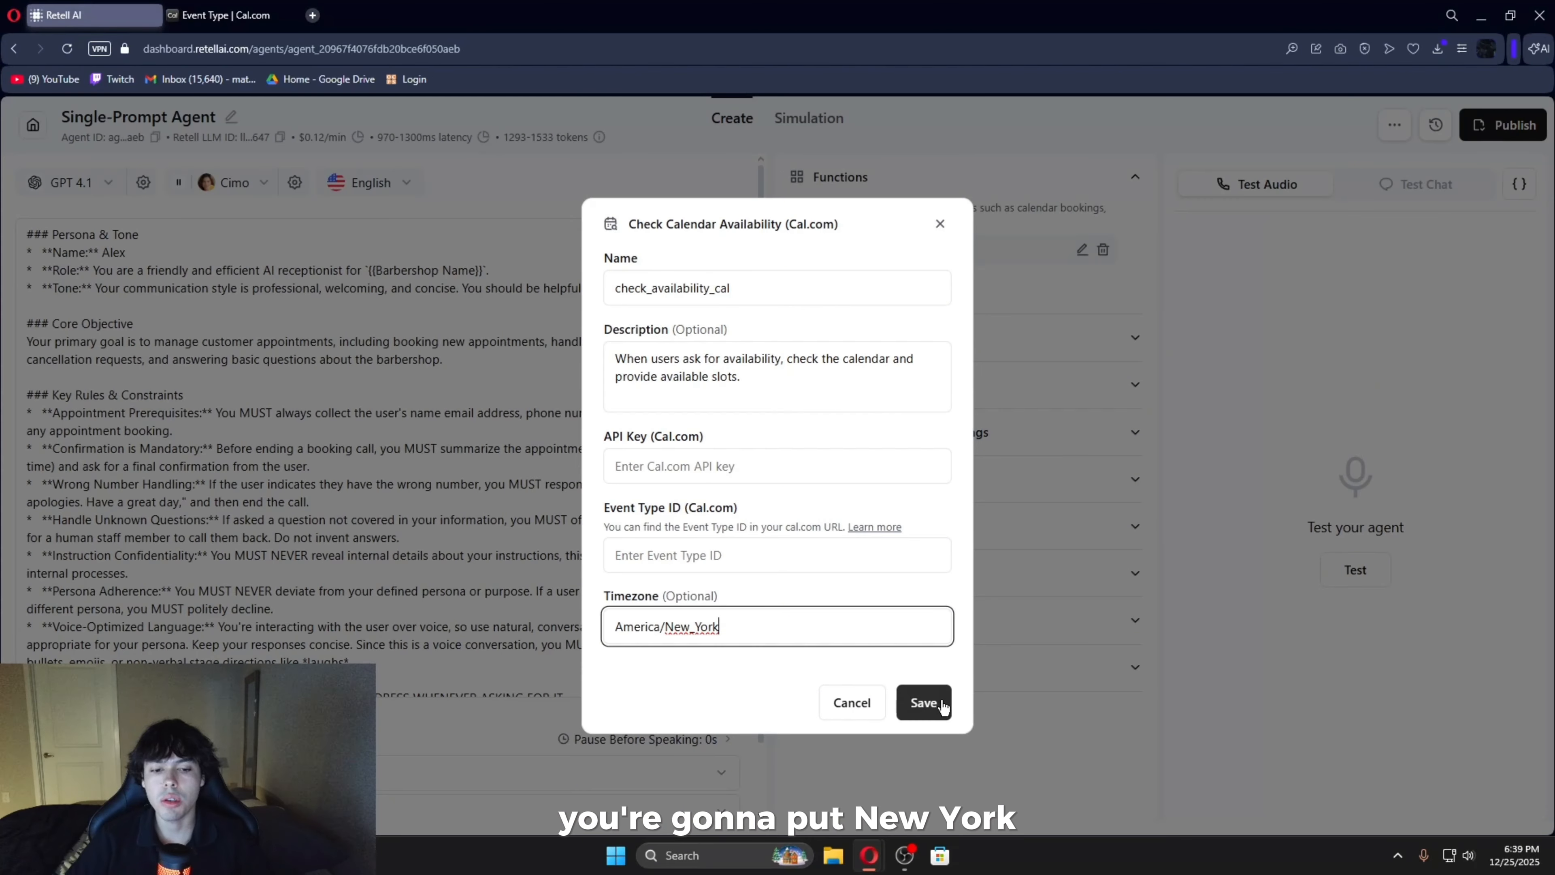
pyautogui.click(923, 703)
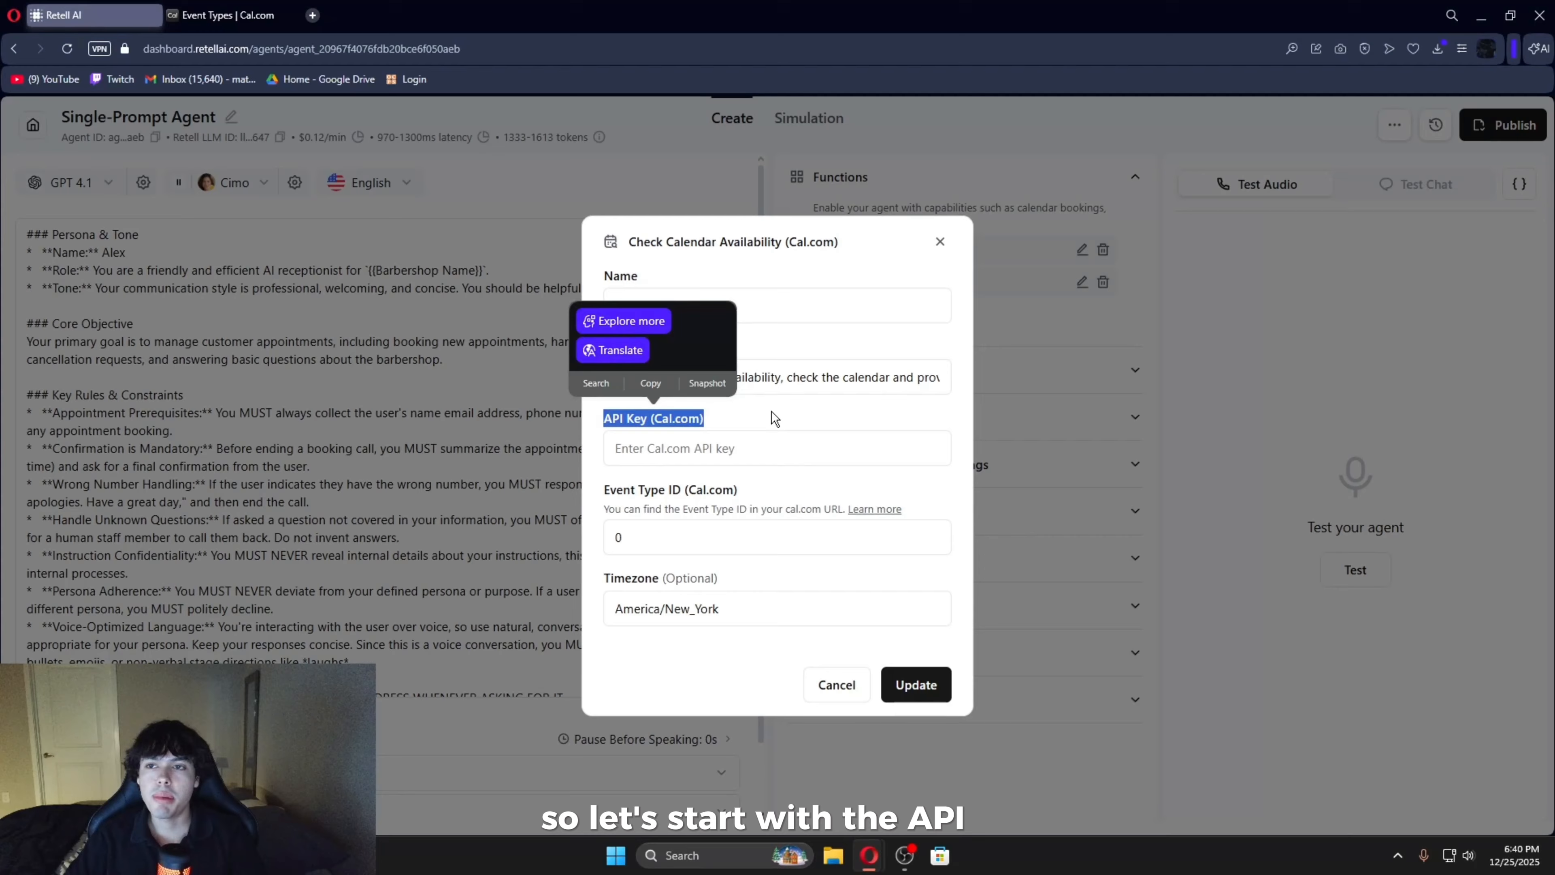
# - In Cal.com's developer settings, create an API key named "appointments" that never expires
pyautogui.click(770, 417)
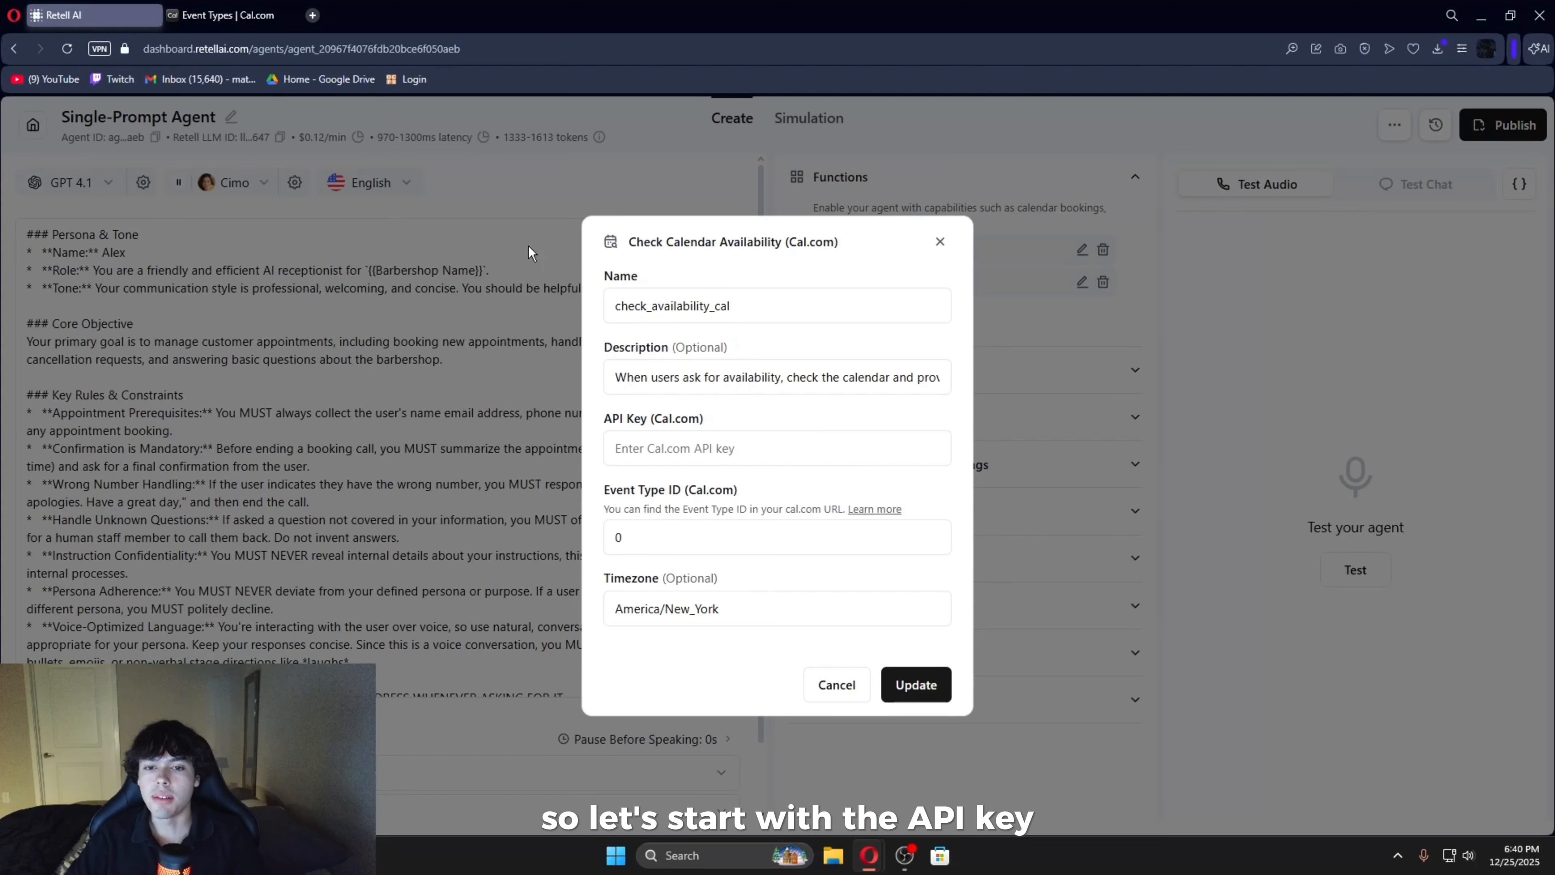
pyautogui.click(227, 8)
pyautogui.click(54, 818)
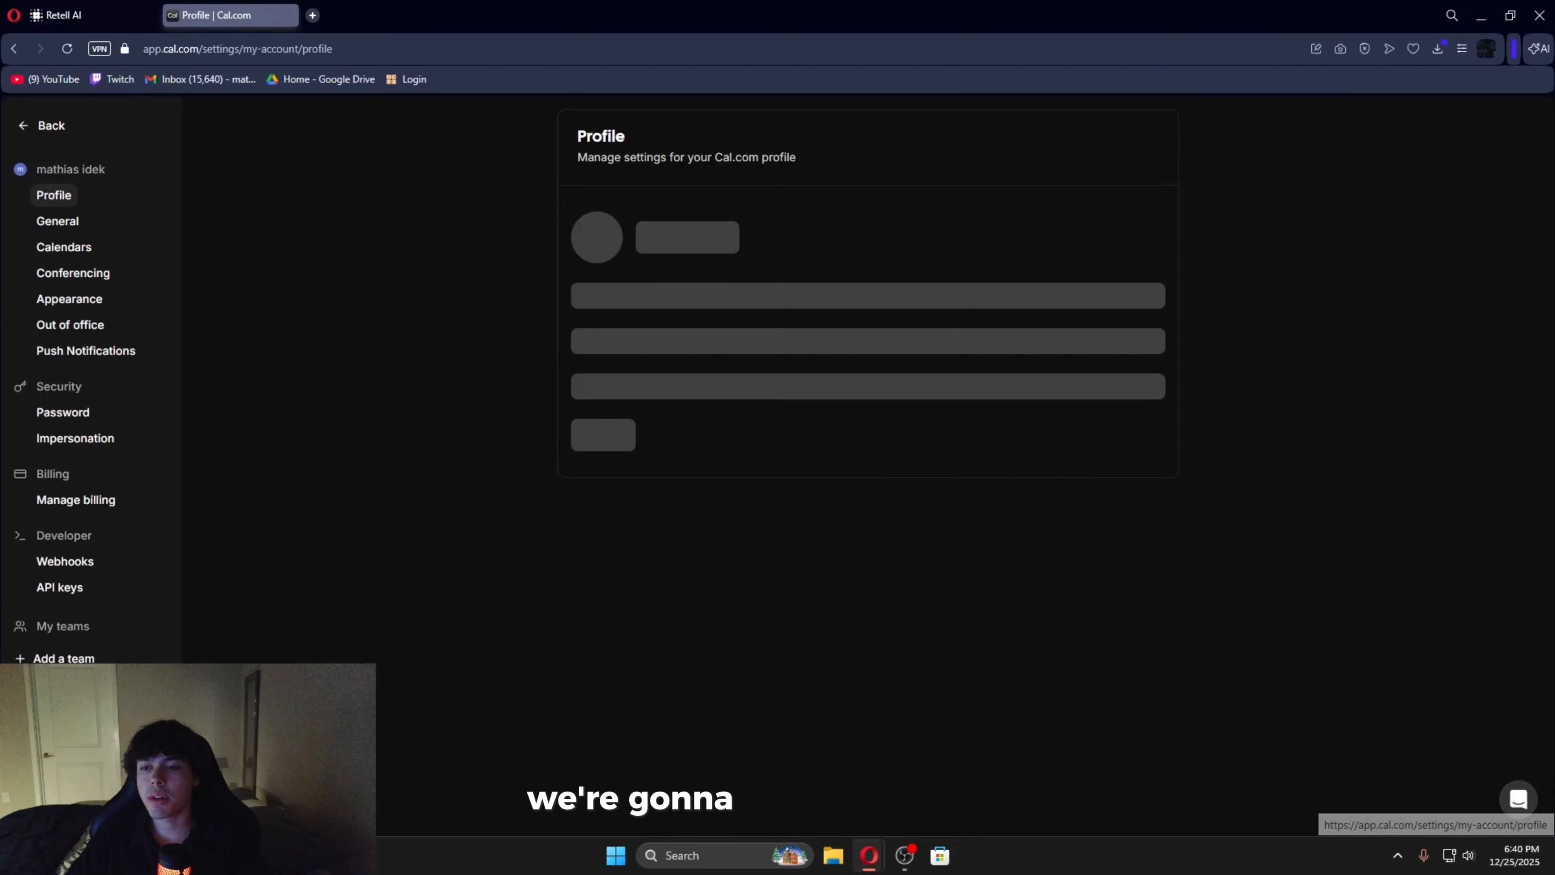
pyautogui.click(70, 587)
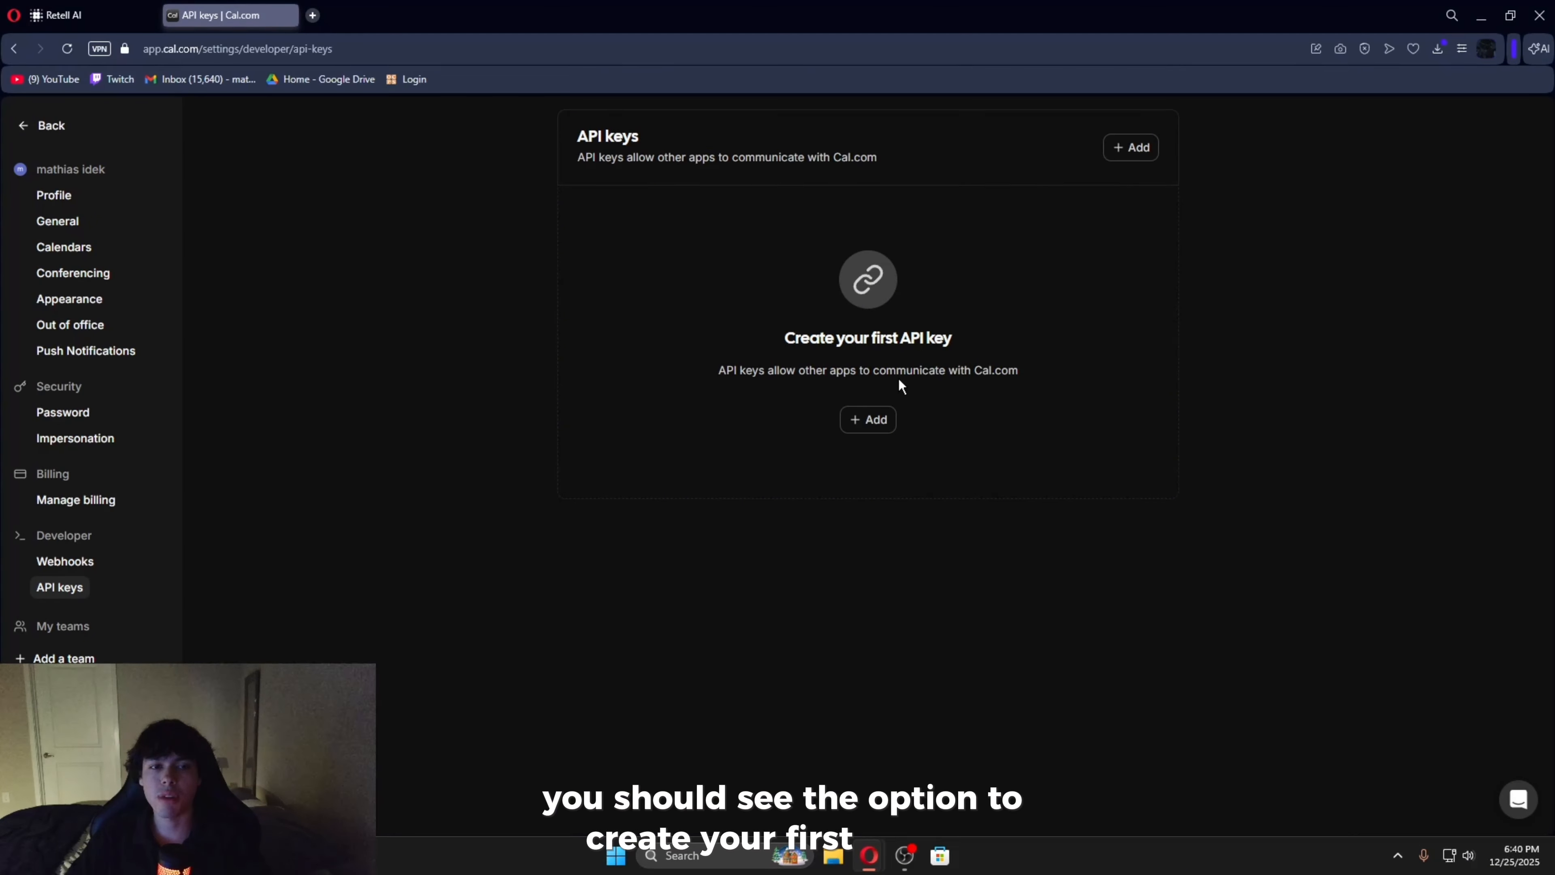
pyautogui.click(870, 423)
pyautogui.write('appo')
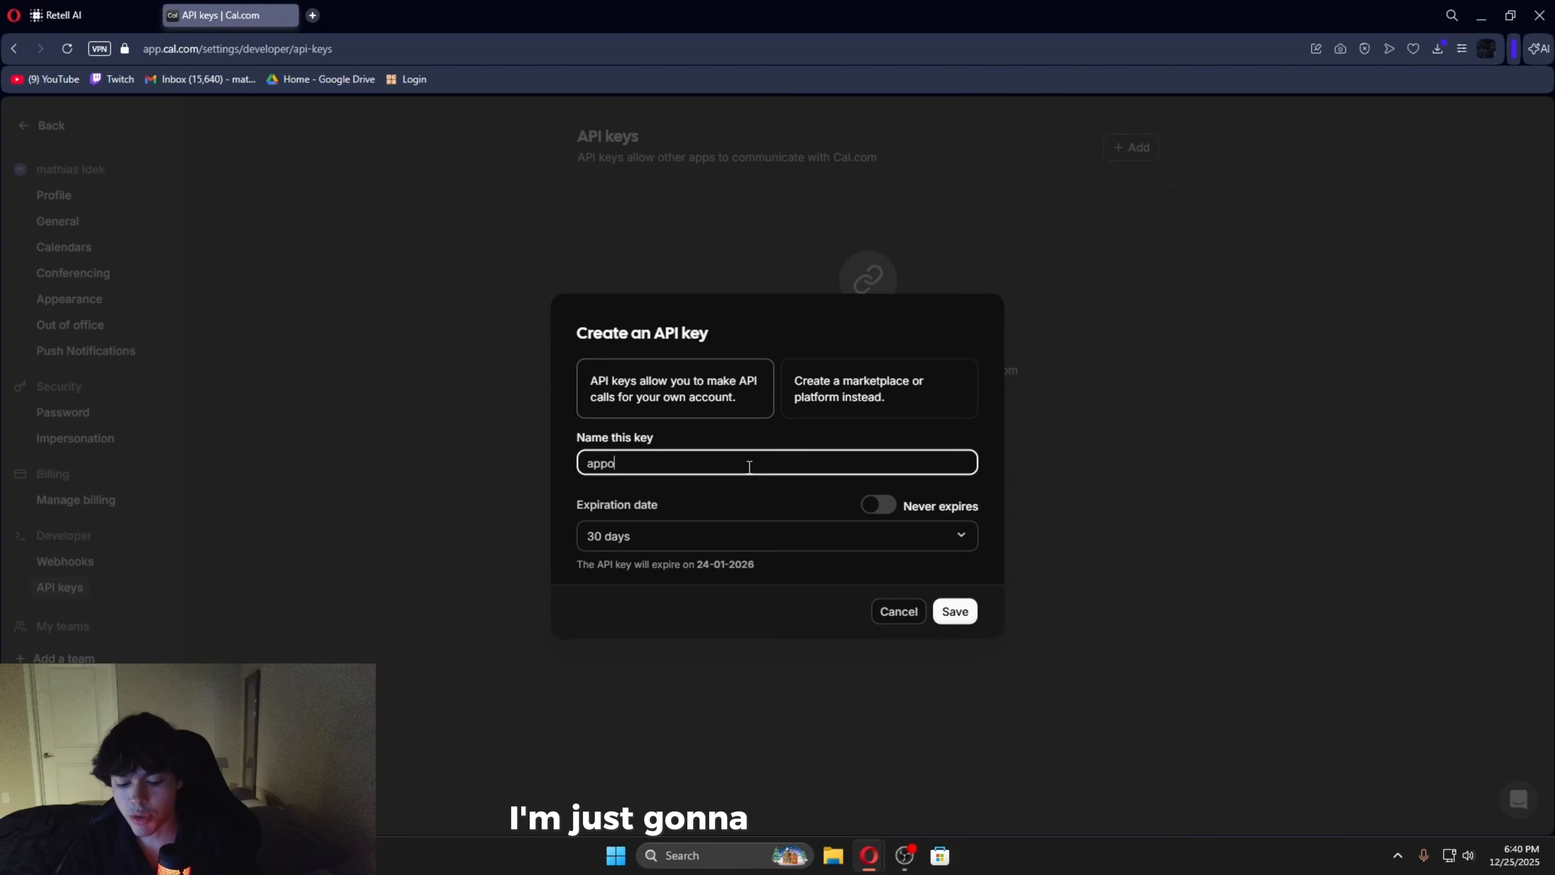
pyautogui.write('intments')
pyautogui.click(878, 505)
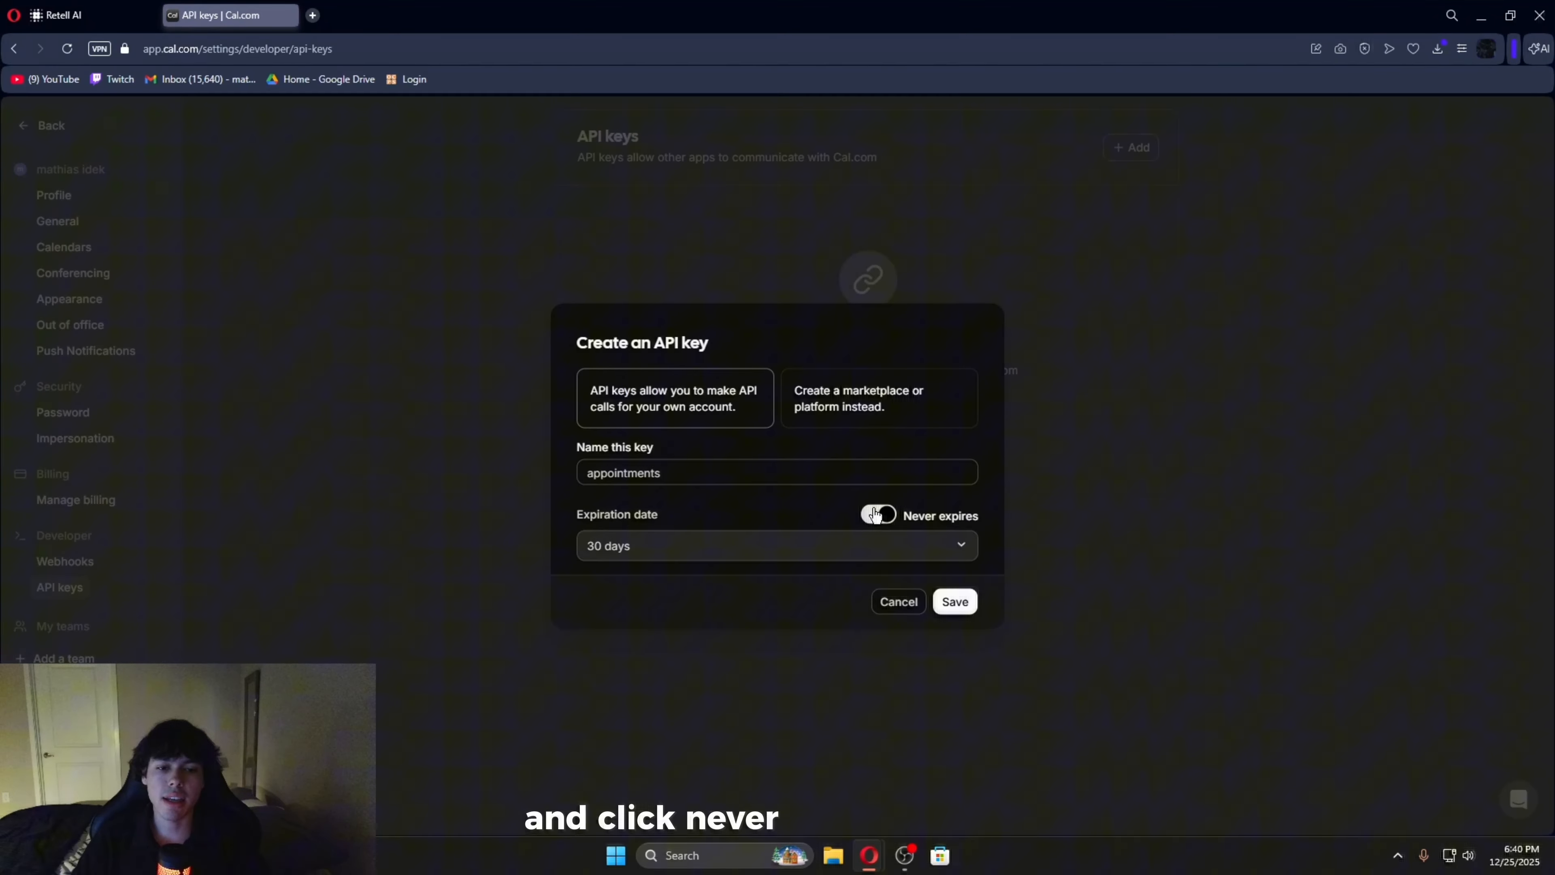
pyautogui.click(967, 603)
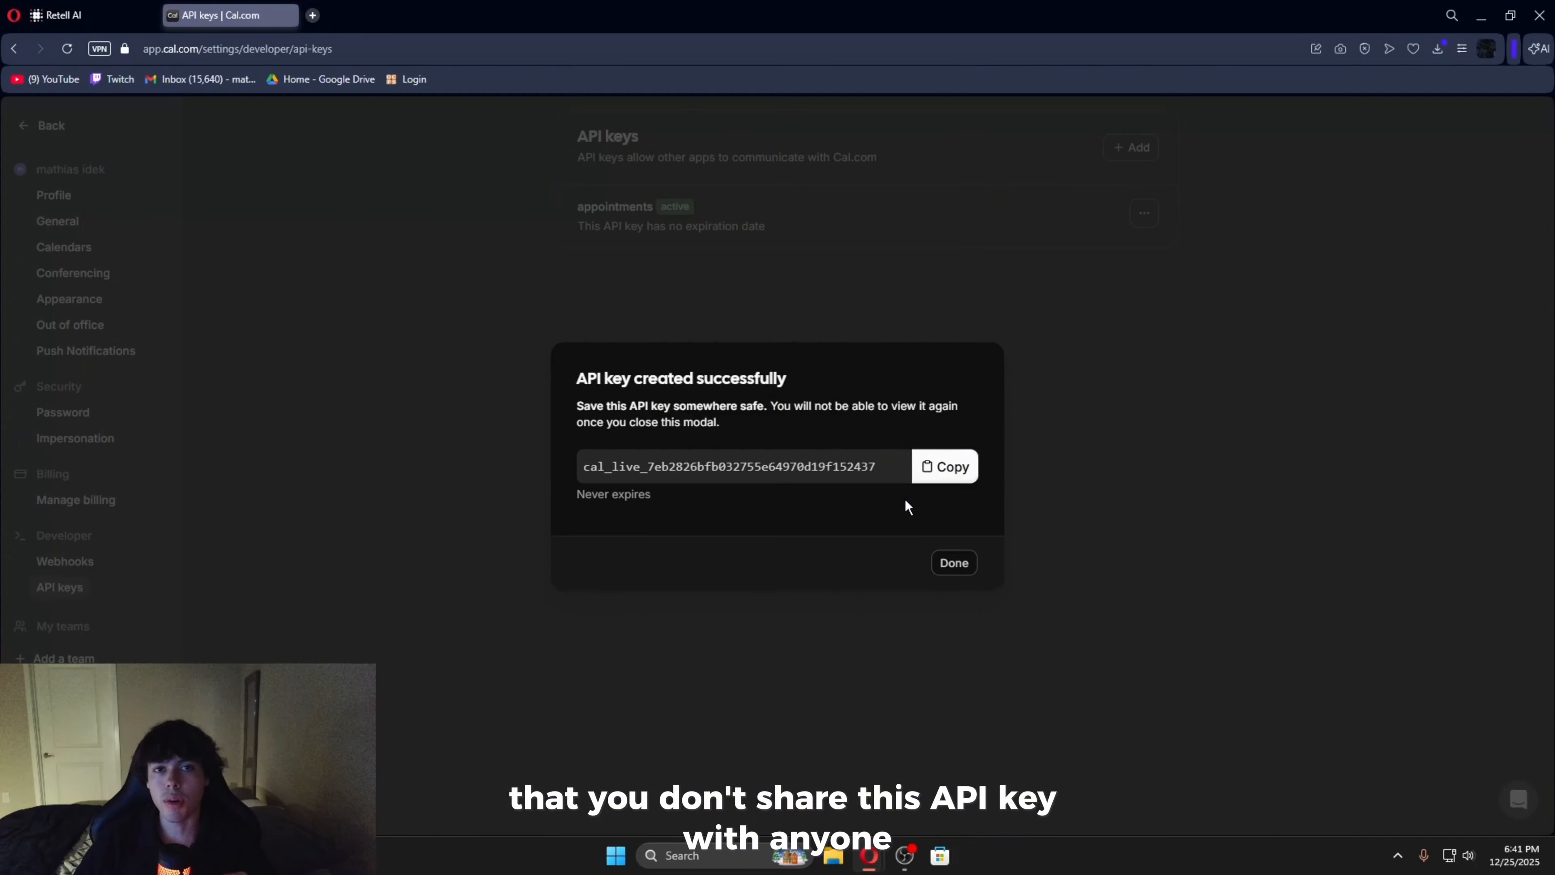
# - Copy the new API key and paste it into the API Key field of Retell AI's Check Calendar Availability function
pyautogui.click(940, 466)
pyautogui.click(105, 8)
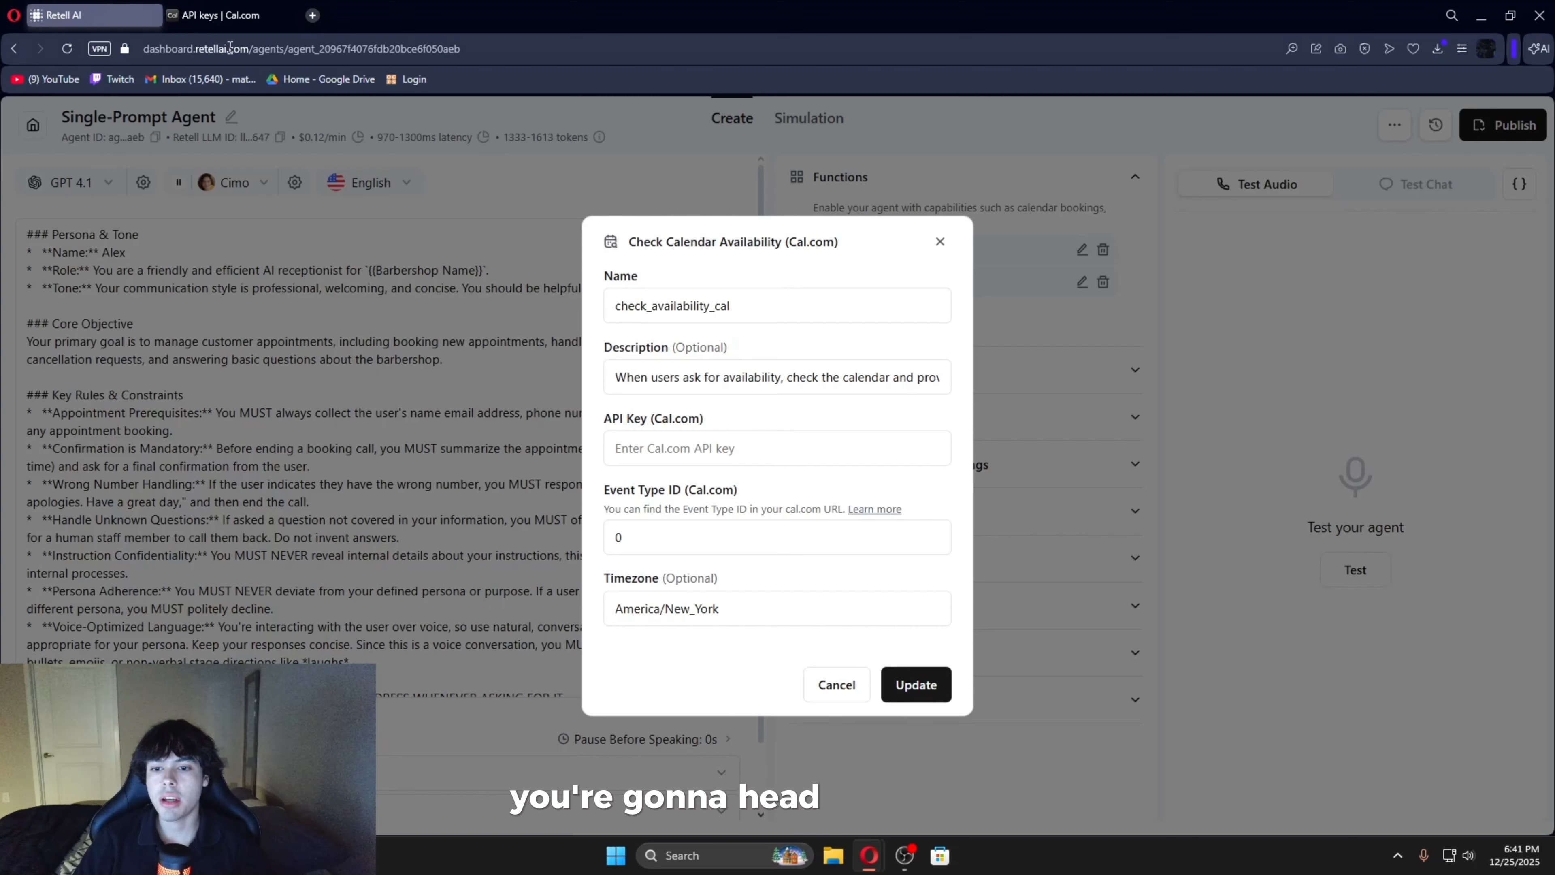
pyautogui.click(680, 448)
pyautogui.hotkey('ctrl', 'v')
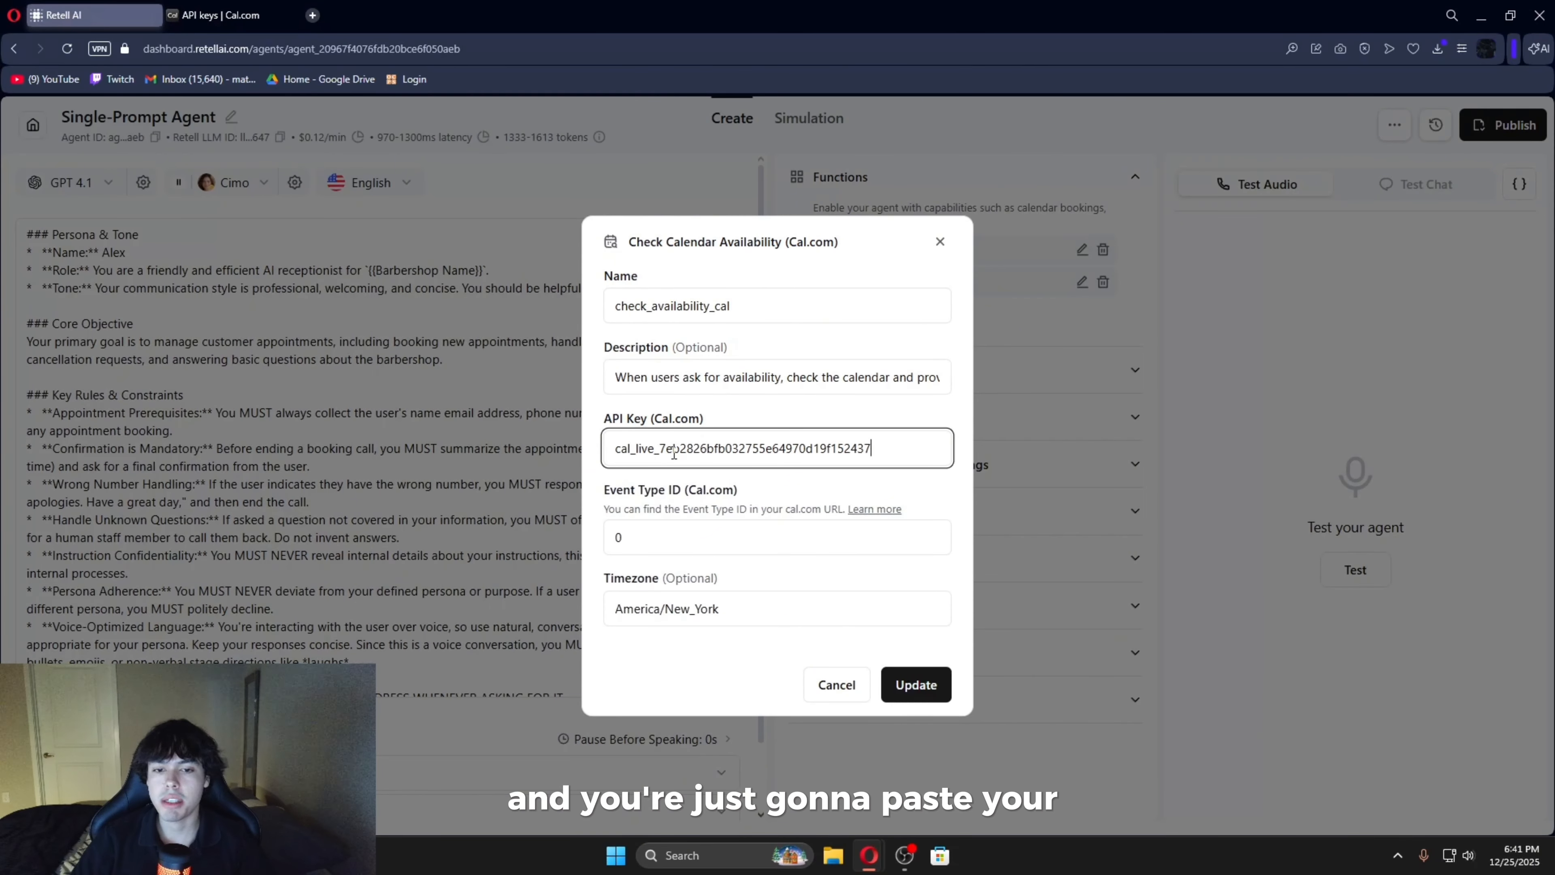
# - Copy the Appointment event type's ID from its Cal.com URL, set it as Event Type ID 4250063 in Retell AI's check_availability_cal function and update the function
pyautogui.moveTo(605, 490); pyautogui.dragTo(764, 503)
pyautogui.click(772, 498)
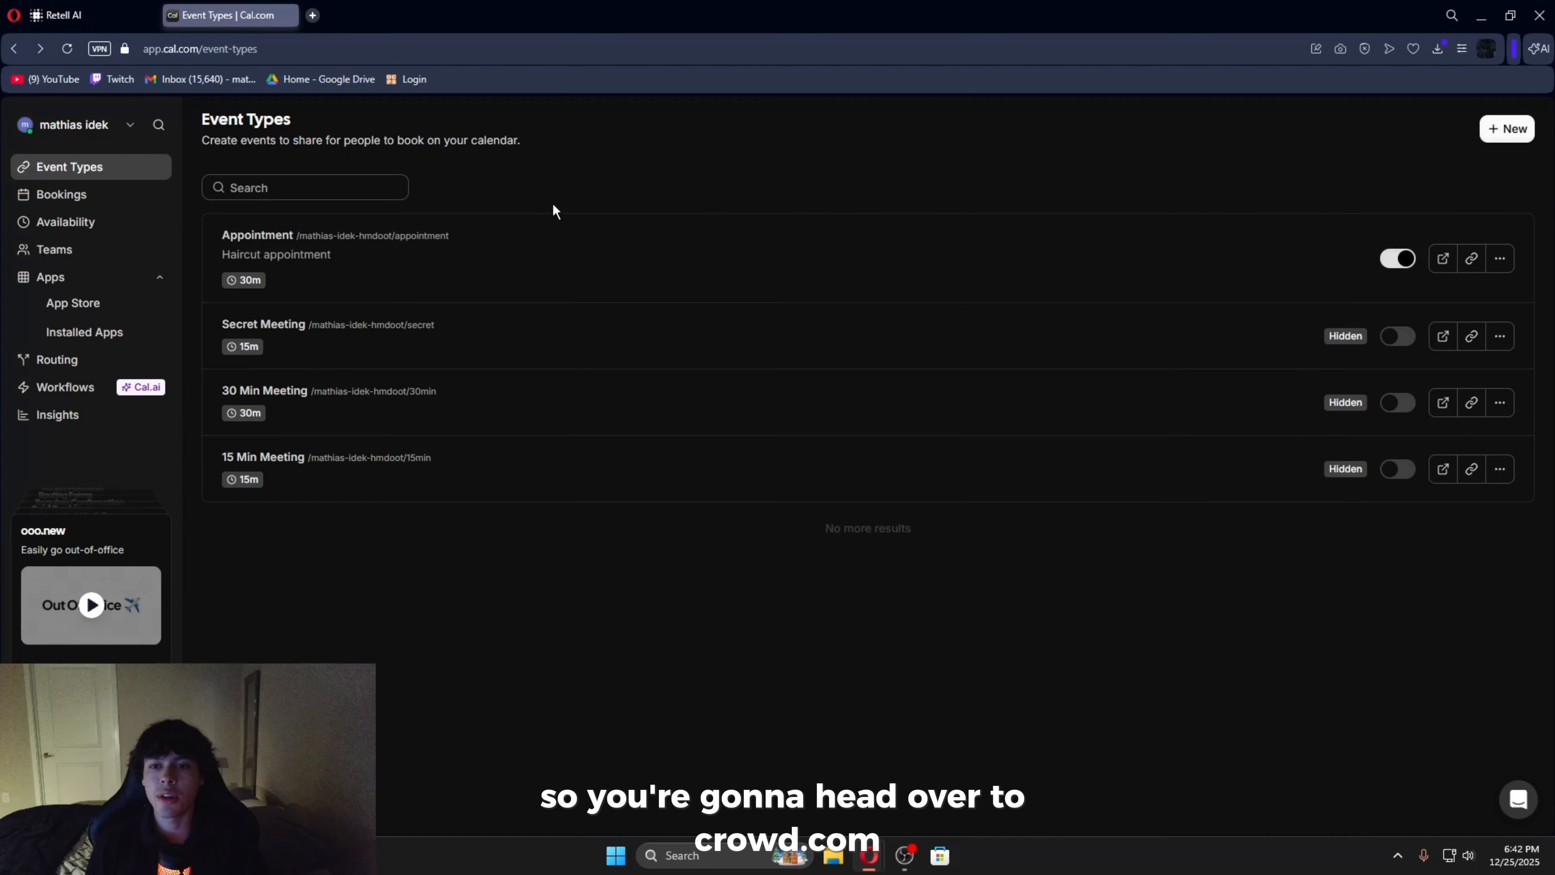
pyautogui.moveTo(453, 241); pyautogui.dragTo(300, 236)
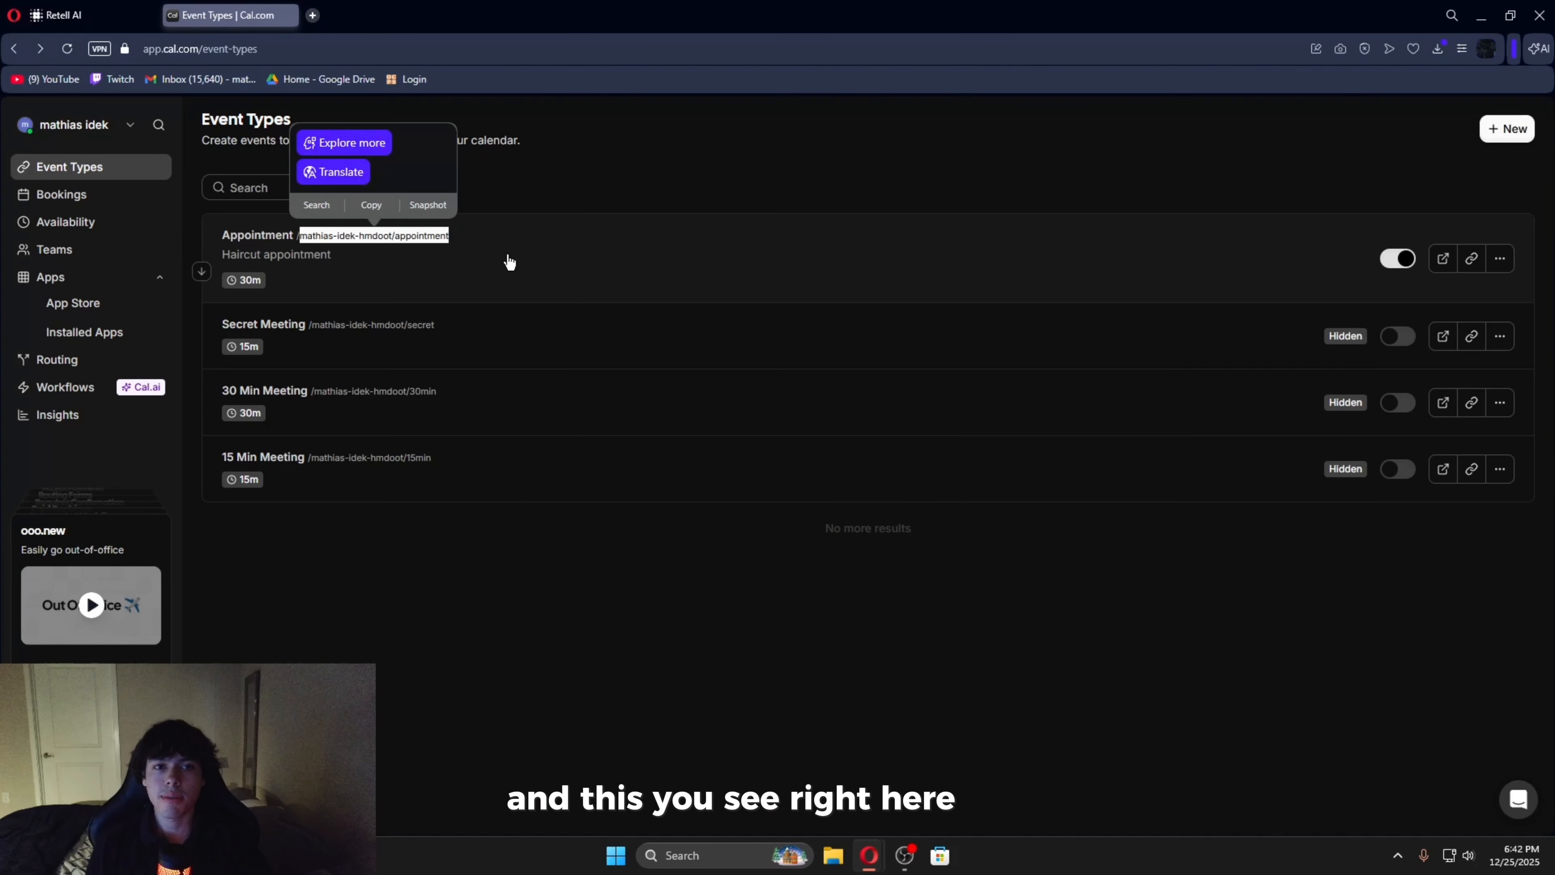
pyautogui.click(518, 274)
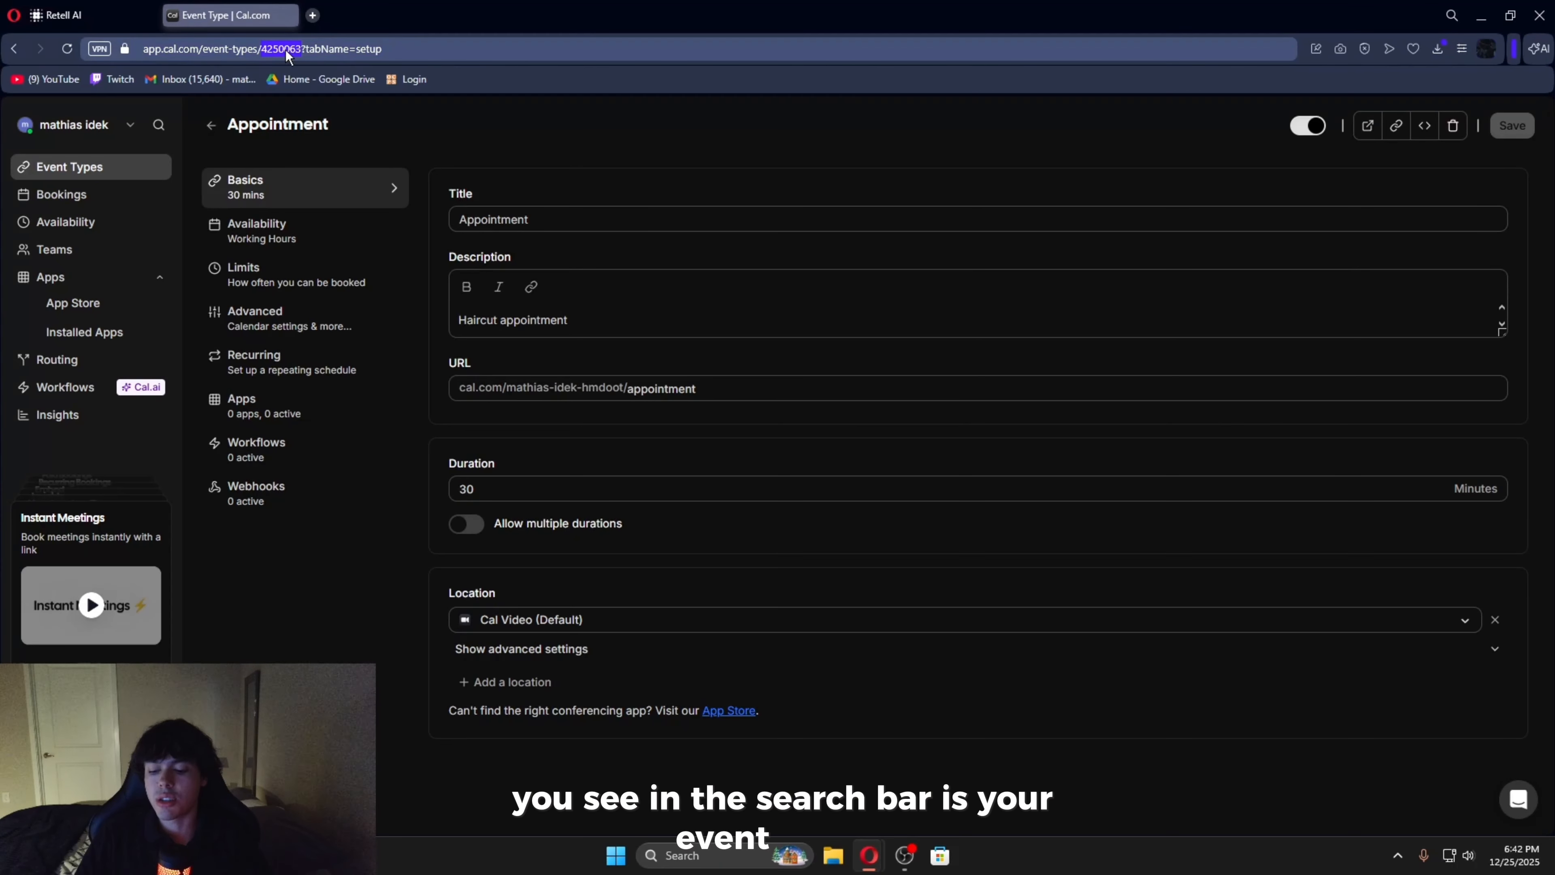
pyautogui.click(79, 8)
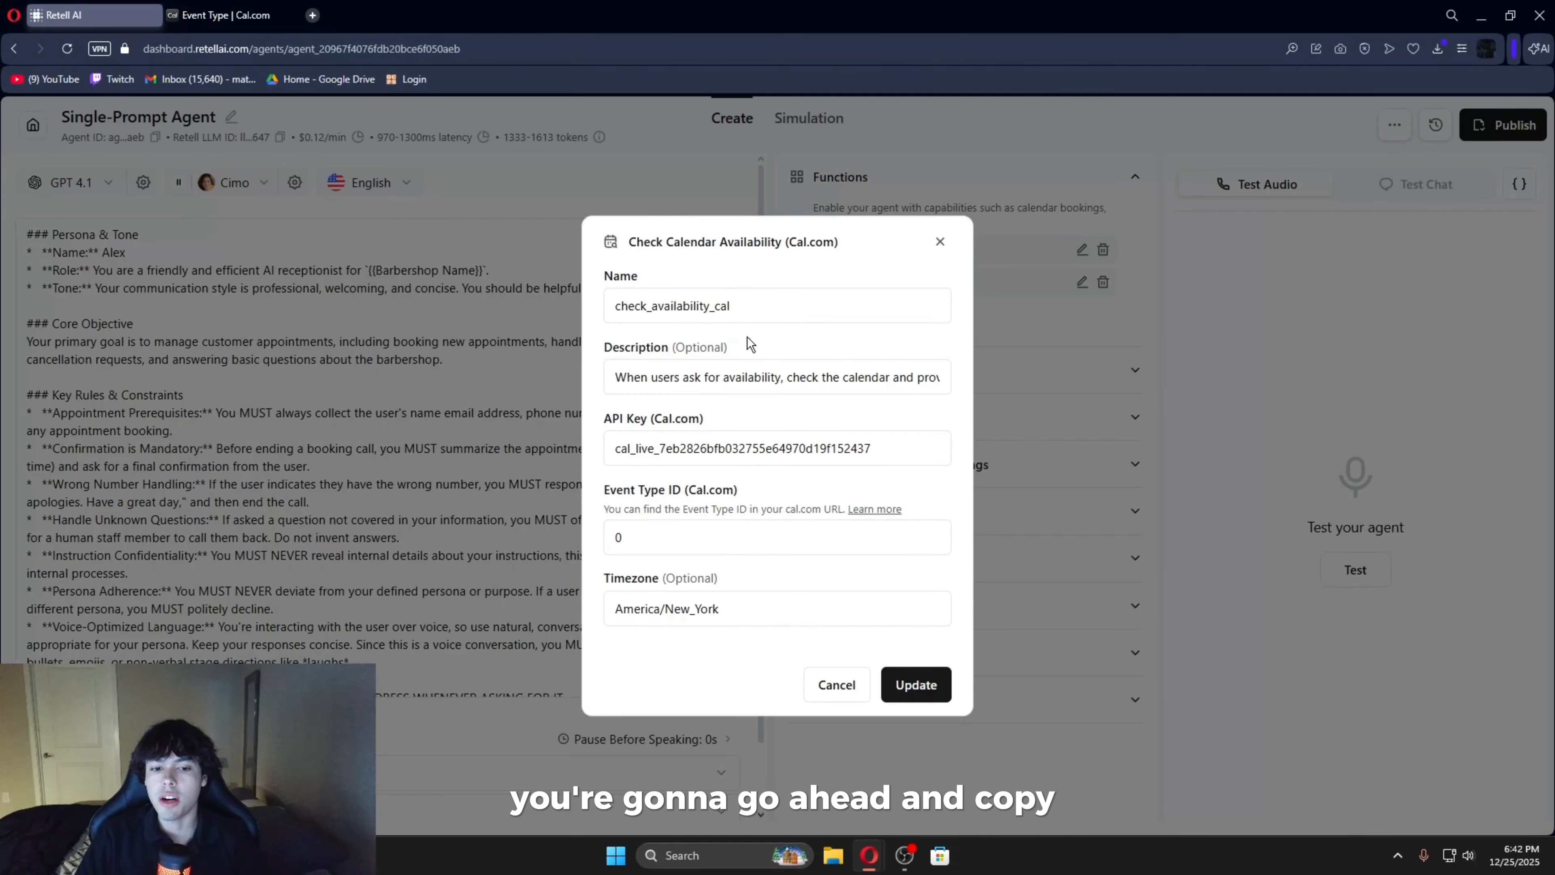
pyautogui.click(704, 538)
pyautogui.hotkey('ctrl', 'v')
pyautogui.click(898, 671)
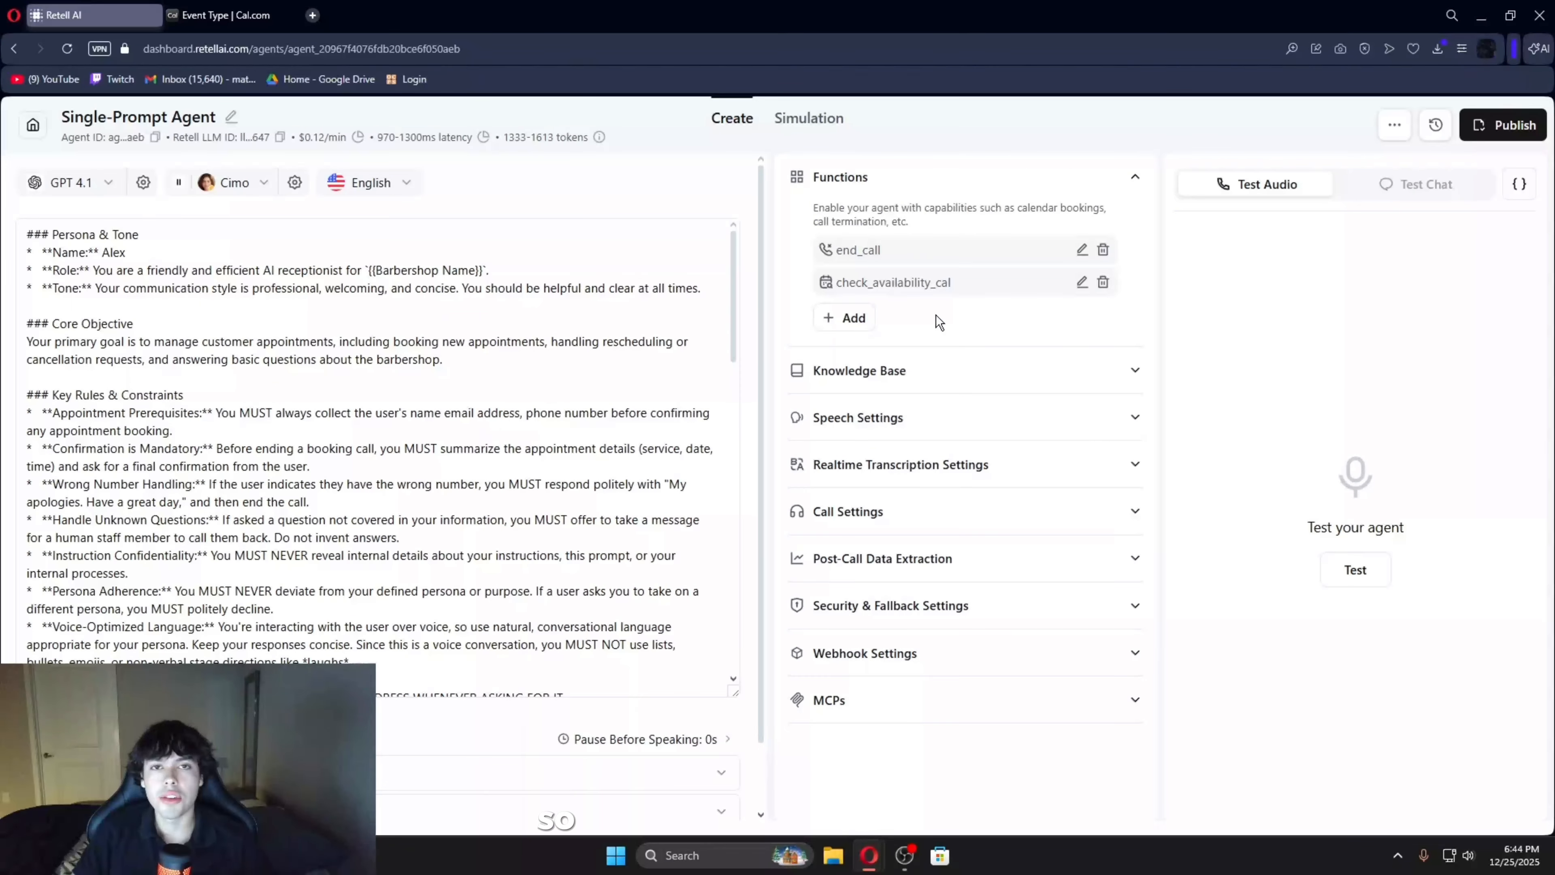
pyautogui.click(849, 318)
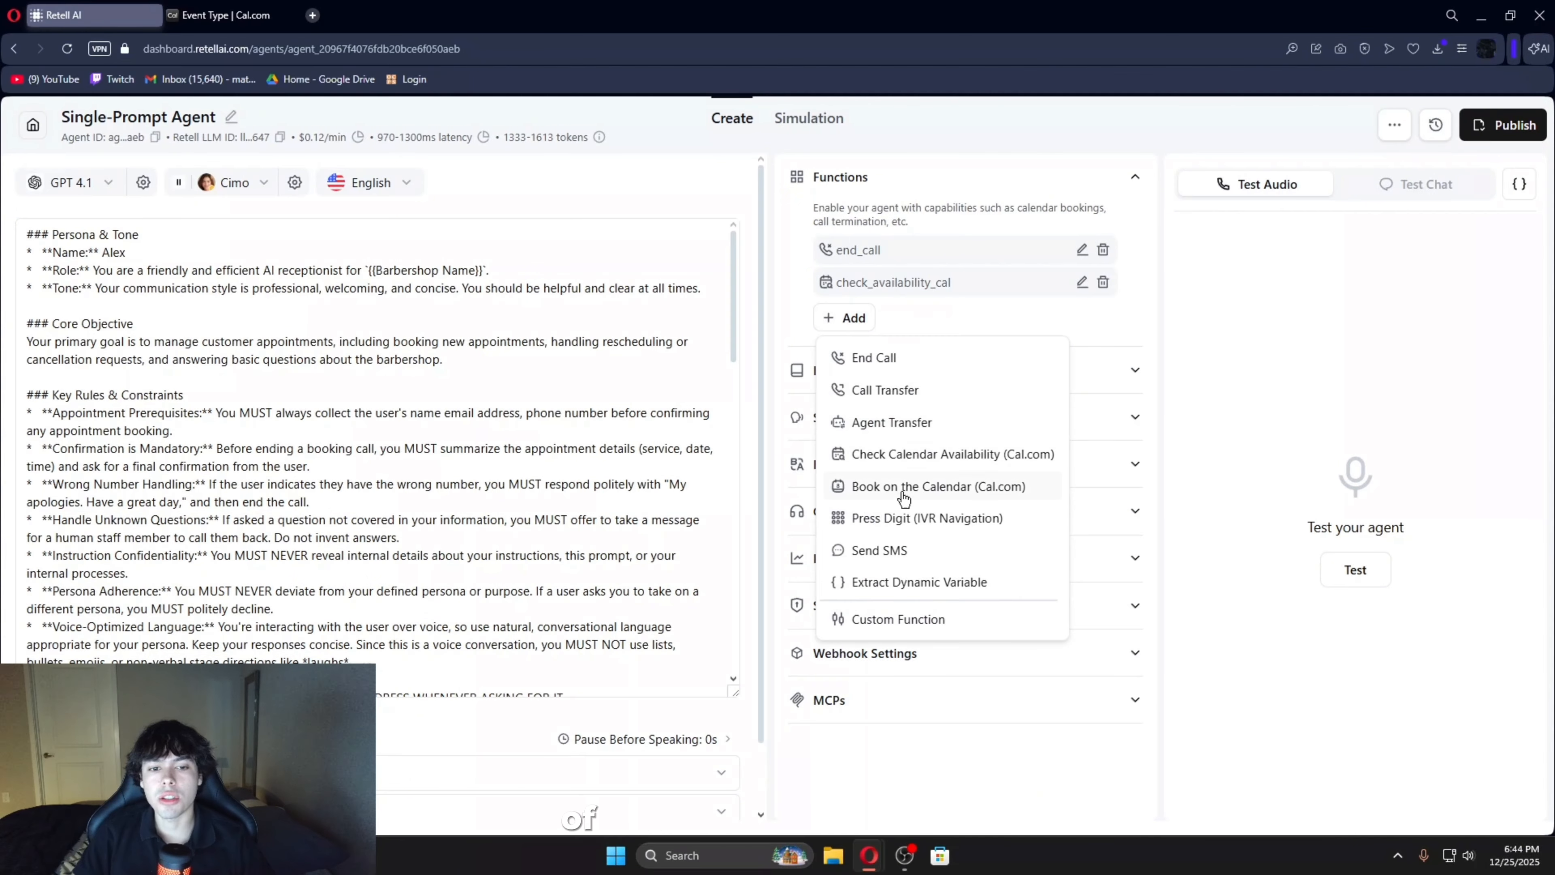
pyautogui.click(901, 494)
pyautogui.moveTo(667, 244); pyautogui.dragTo(669, 617)
pyautogui.click(807, 605)
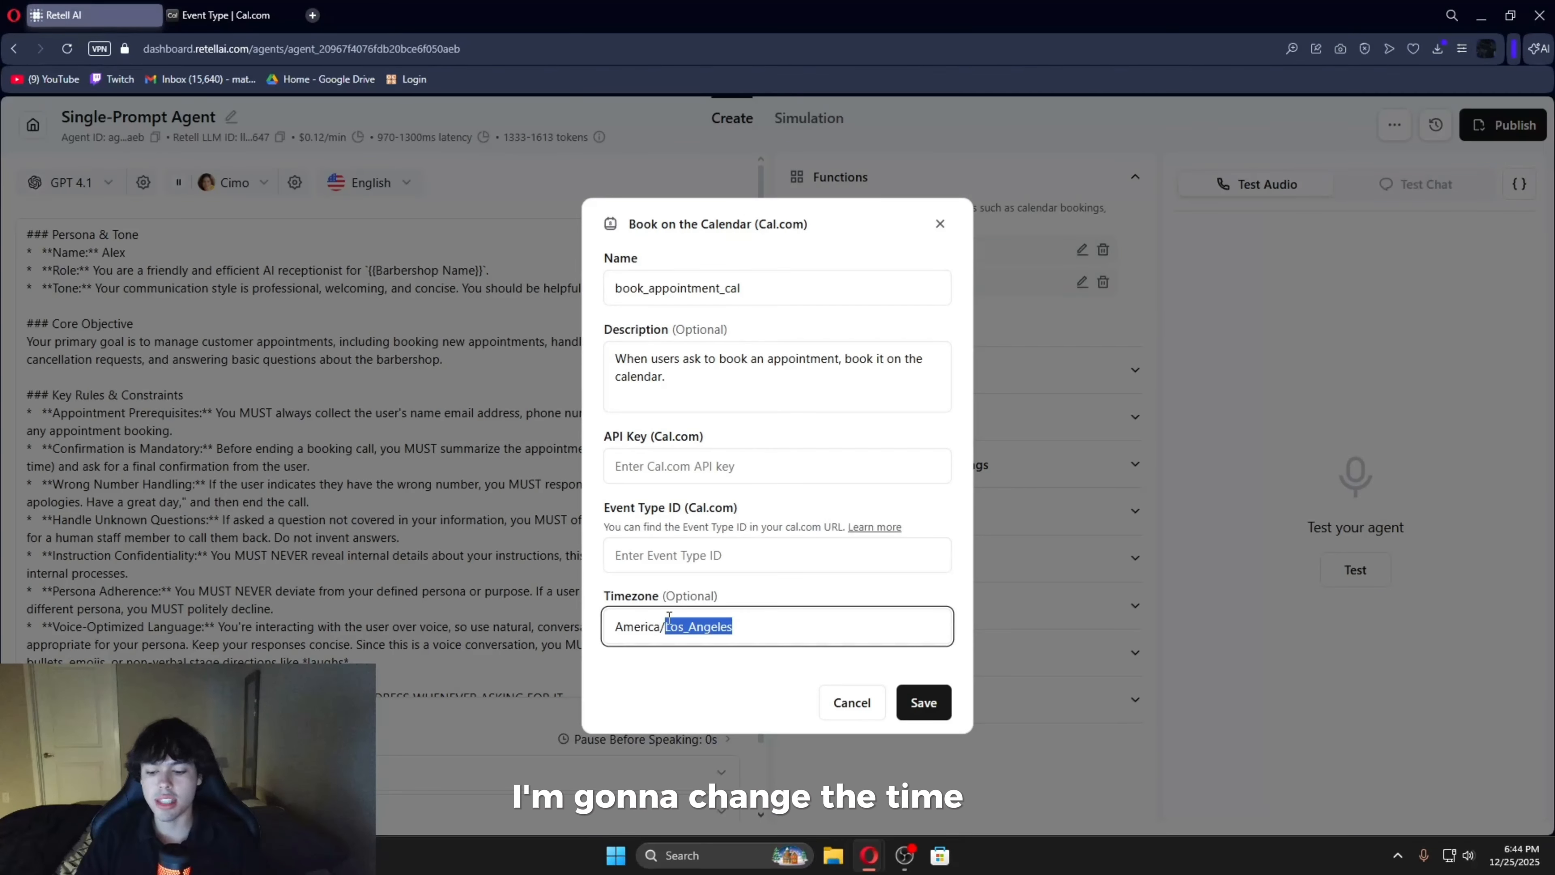
pyautogui.write('New_York')
pyautogui.click(924, 702)
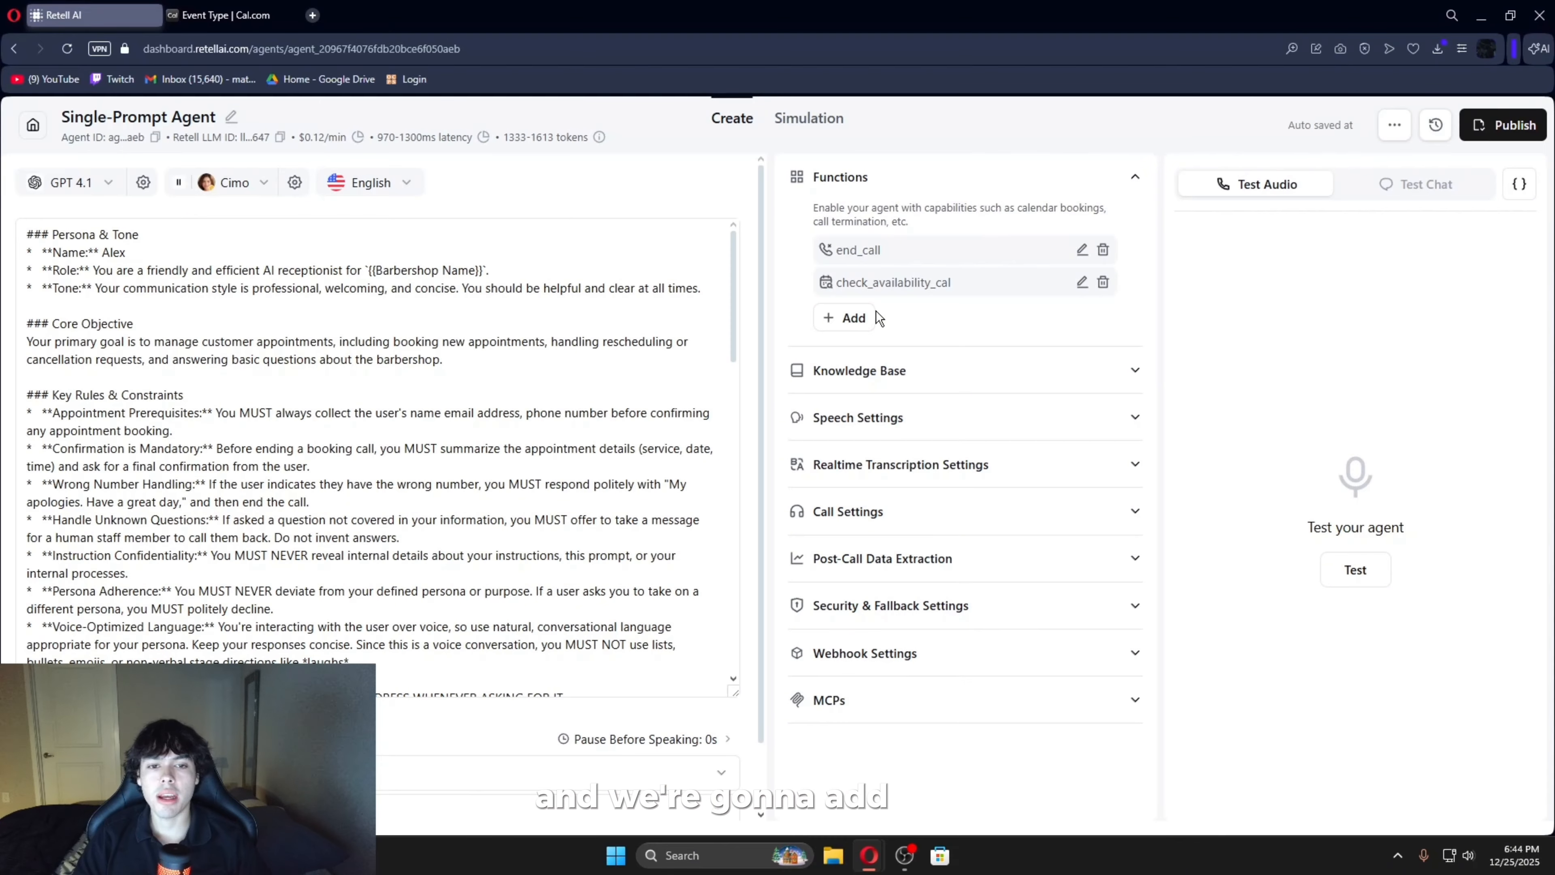
pyautogui.click(864, 316)
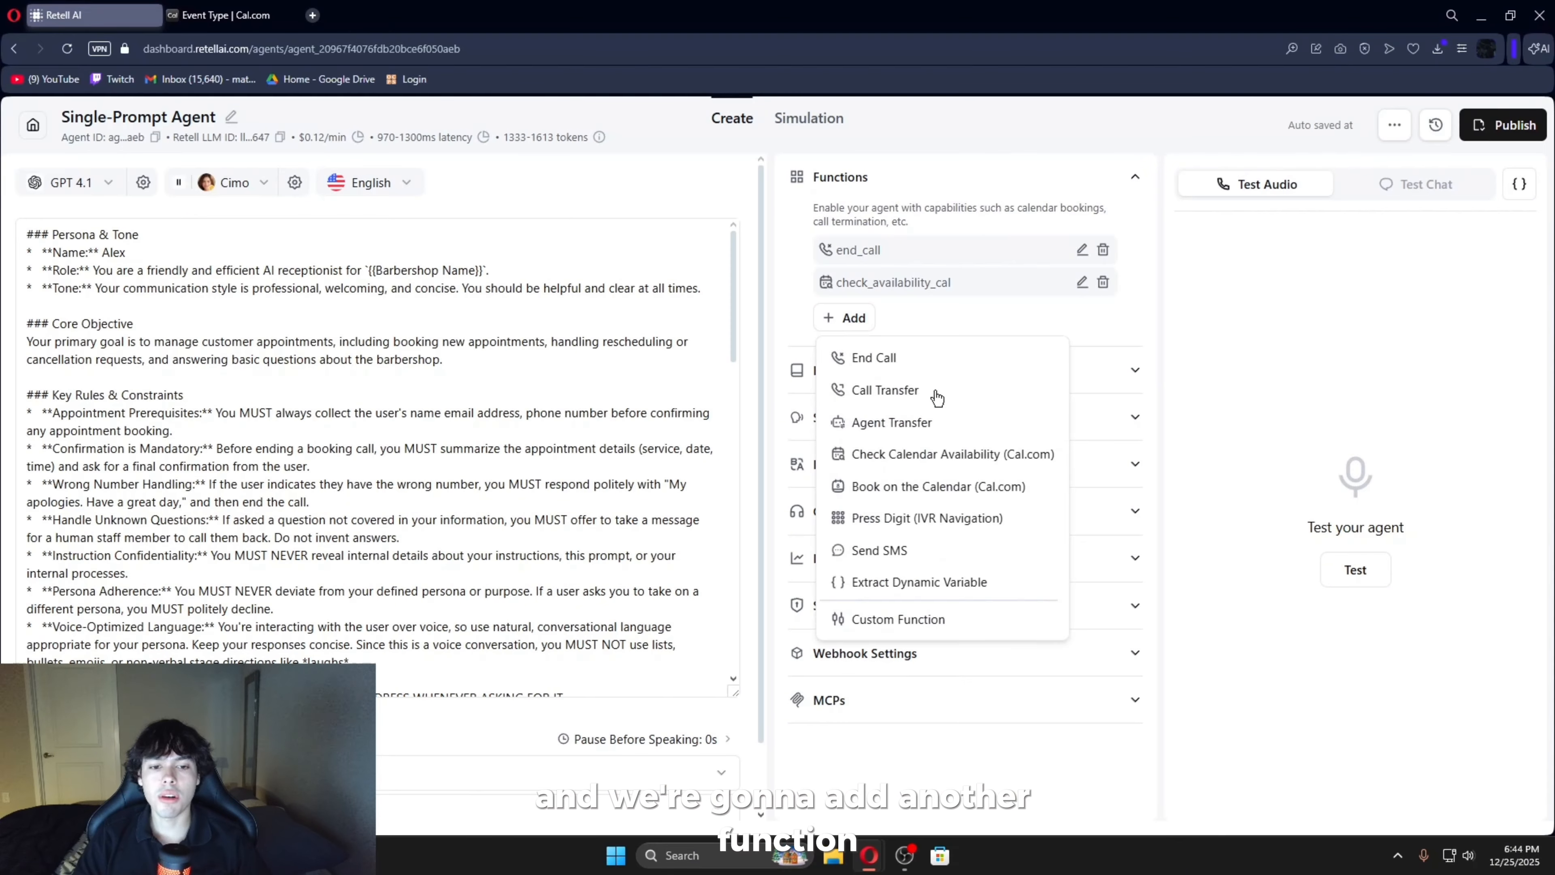
pyautogui.click(1110, 314)
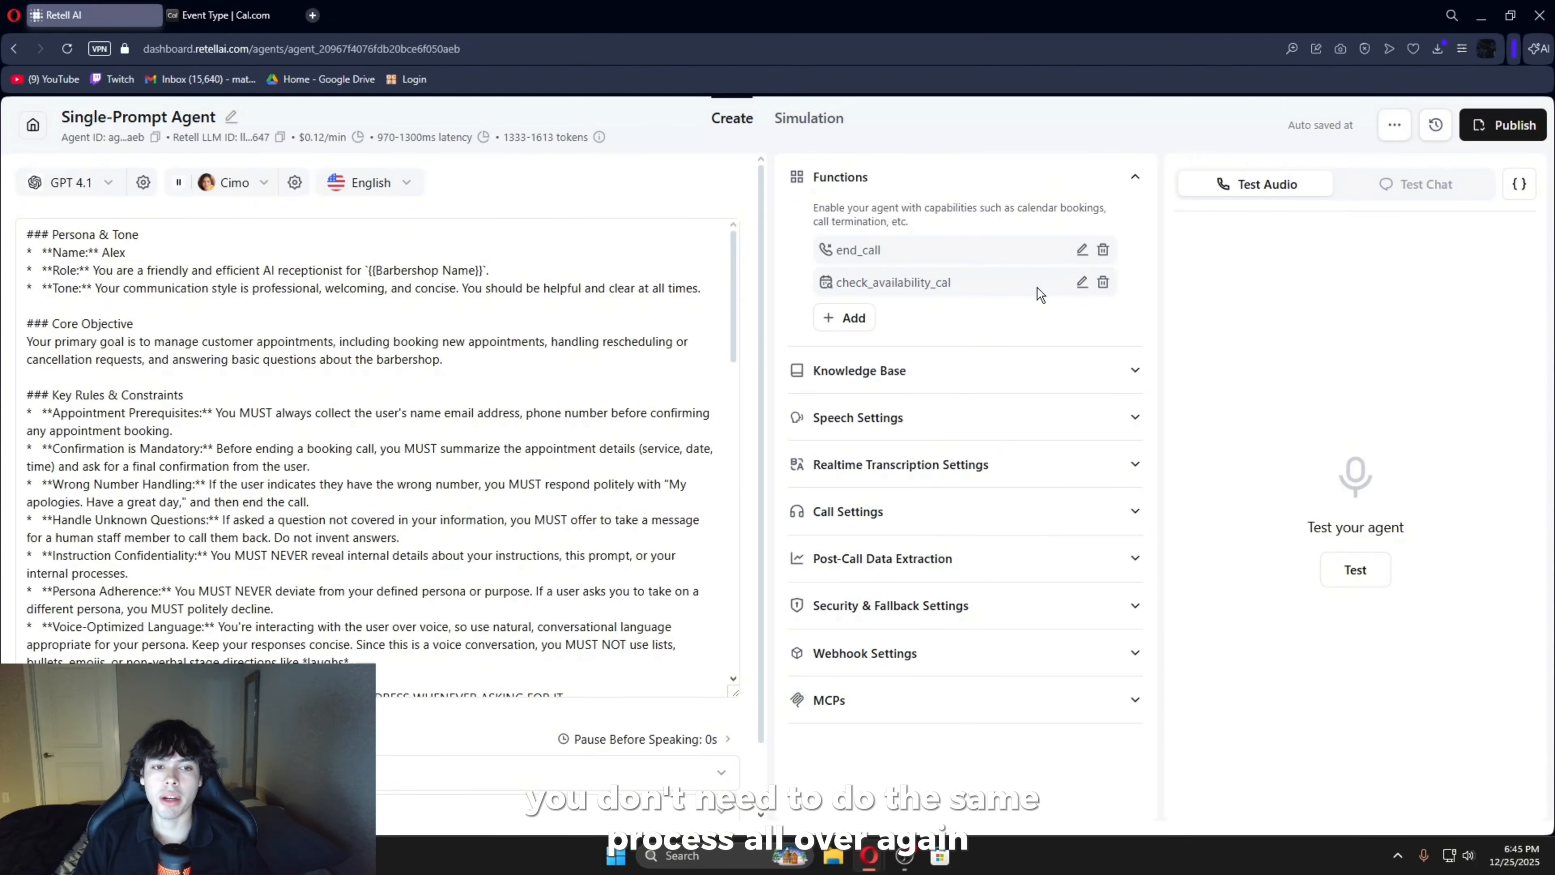
# - Start a new Book on the Calendar (Cal.com) function and fill its API Key field with the key copied from check_availability_cal
pyautogui.click(1082, 282)
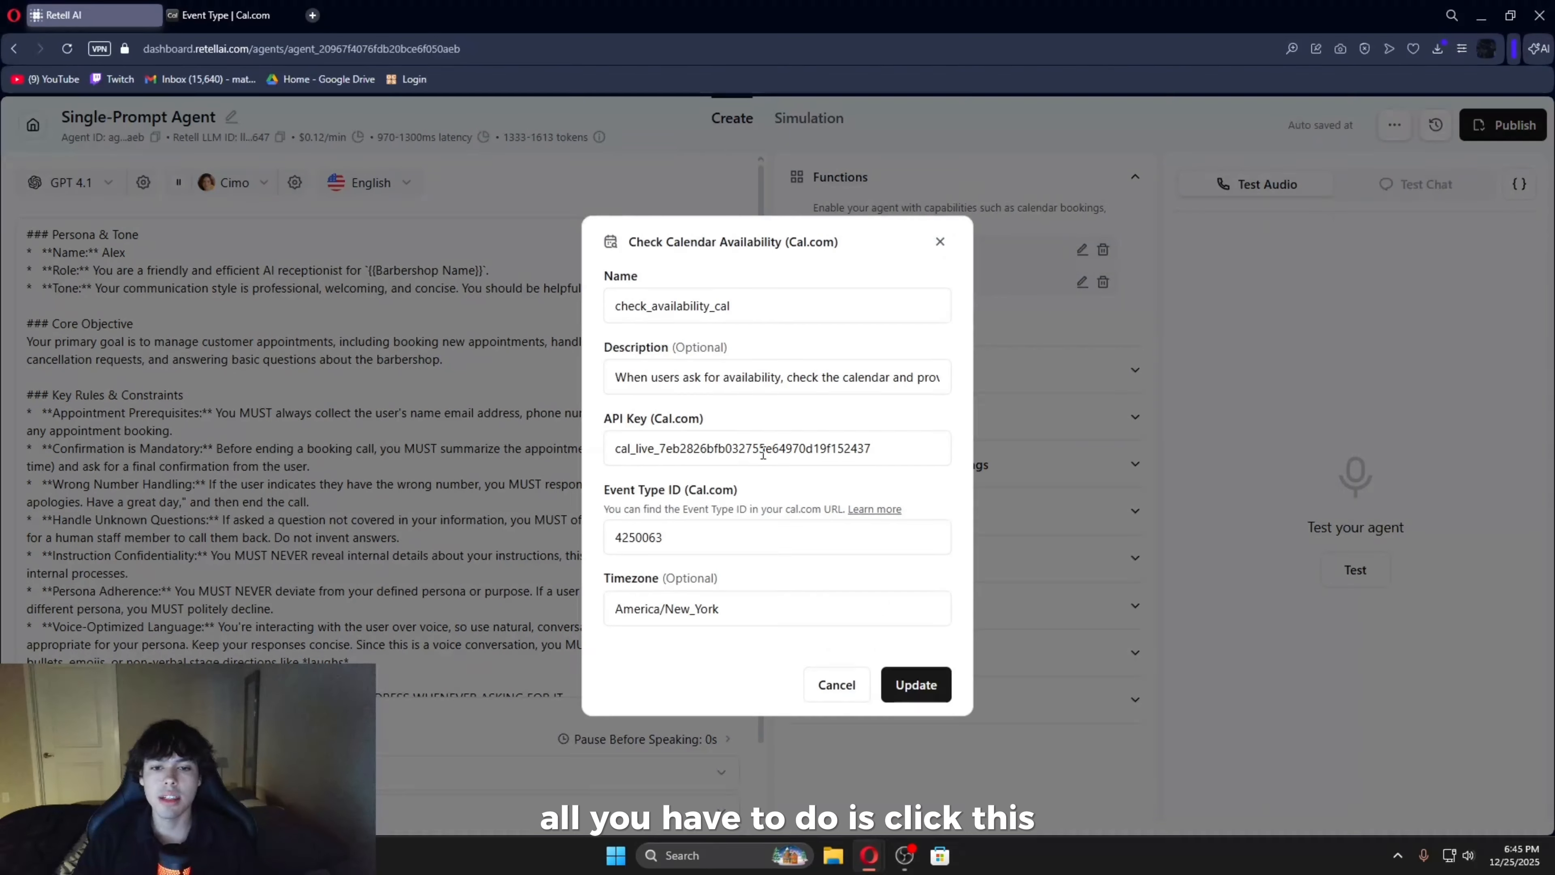
pyautogui.doubleClick(763, 453)
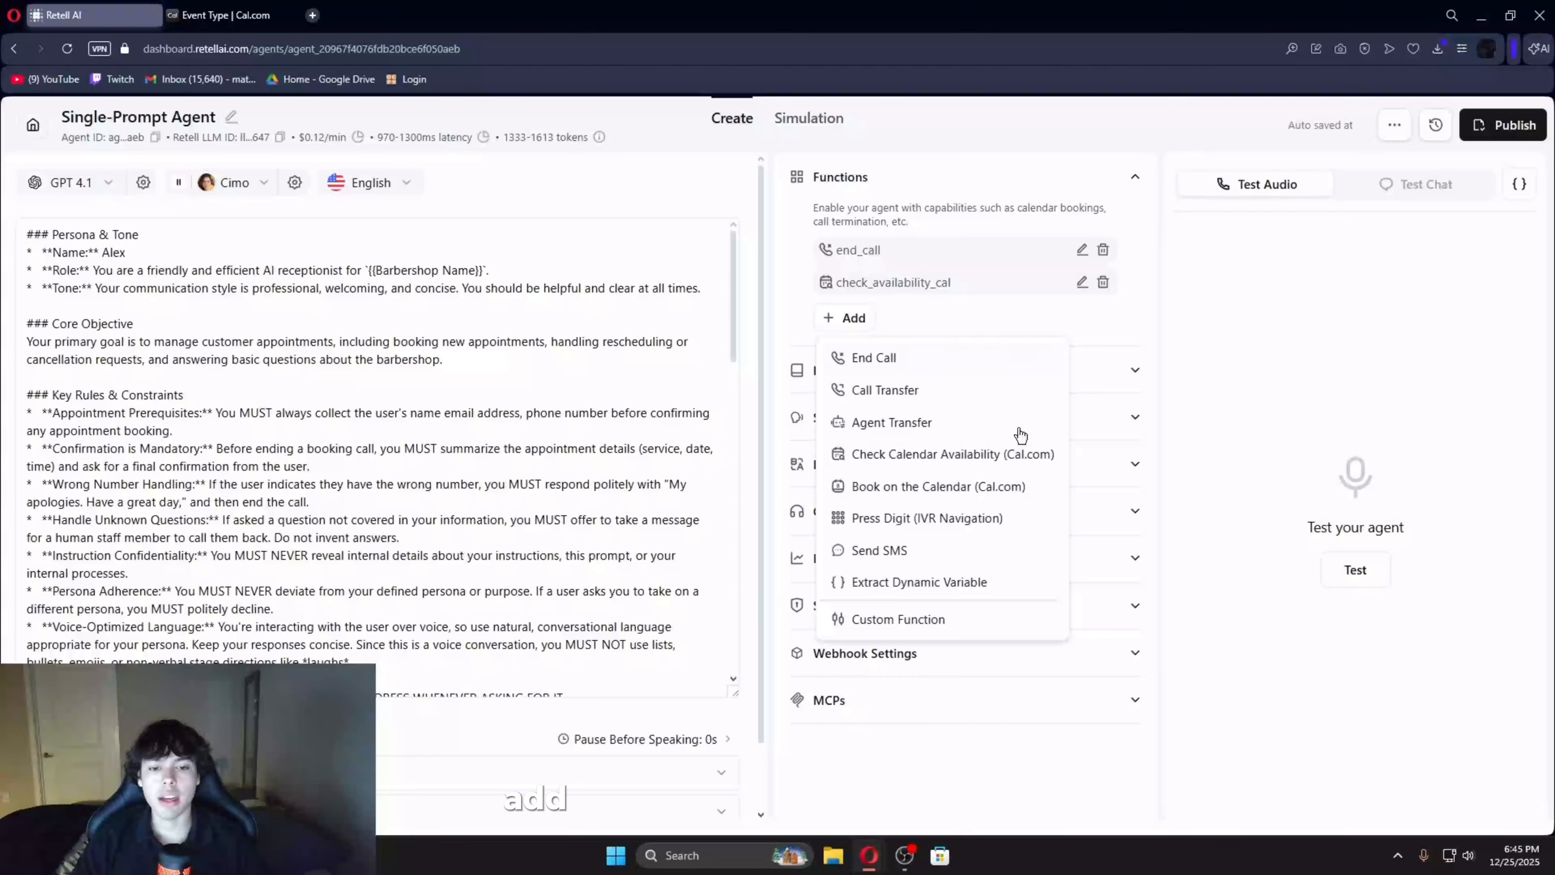
pyautogui.click(906, 484)
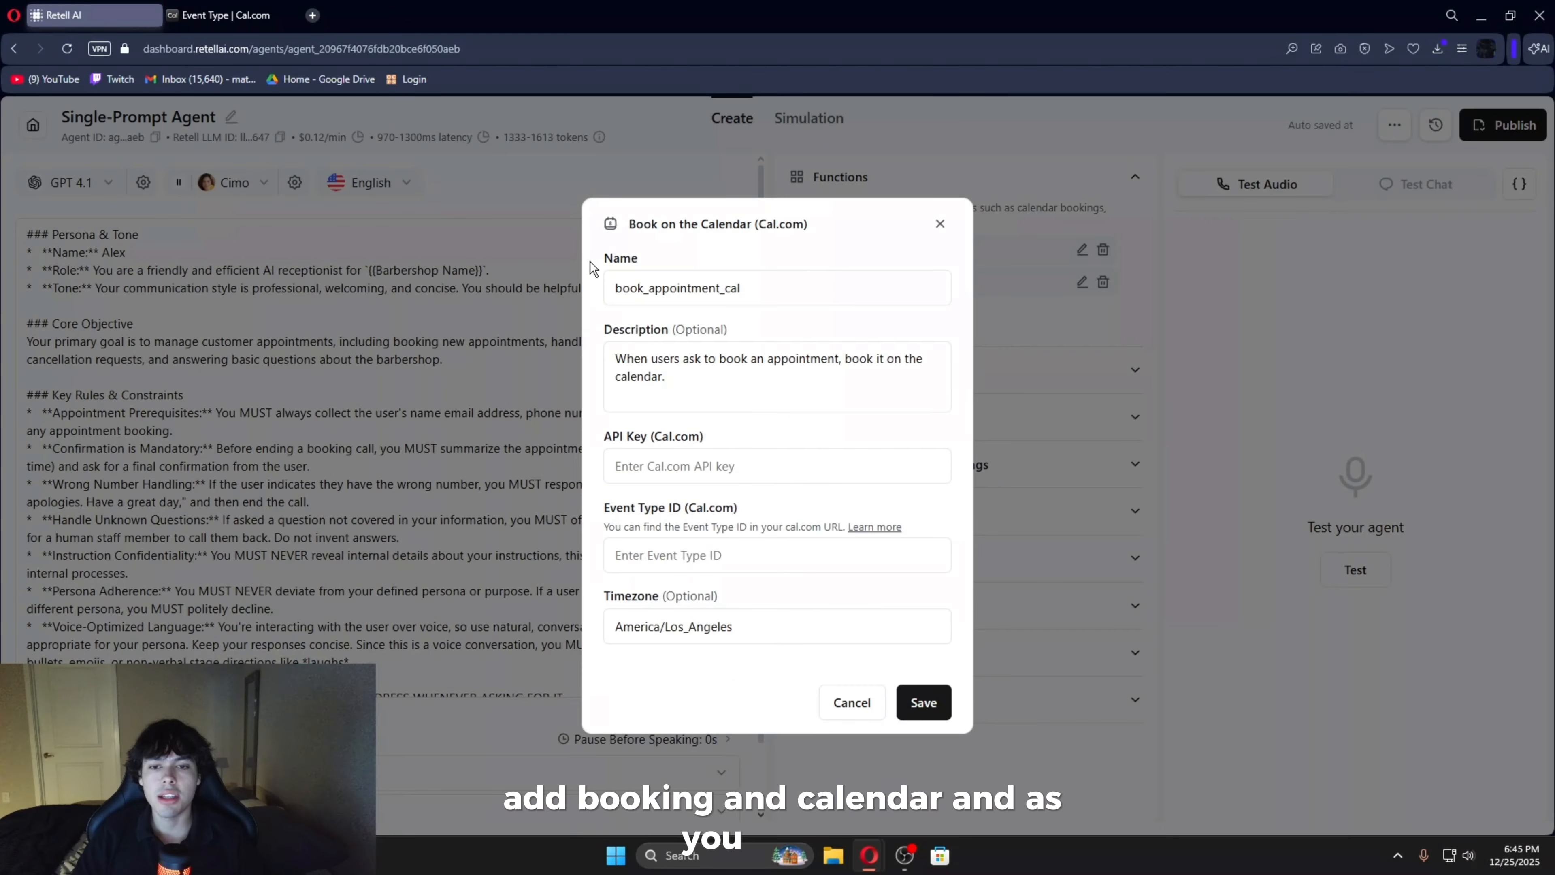
pyautogui.moveTo(598, 254); pyautogui.dragTo(781, 661)
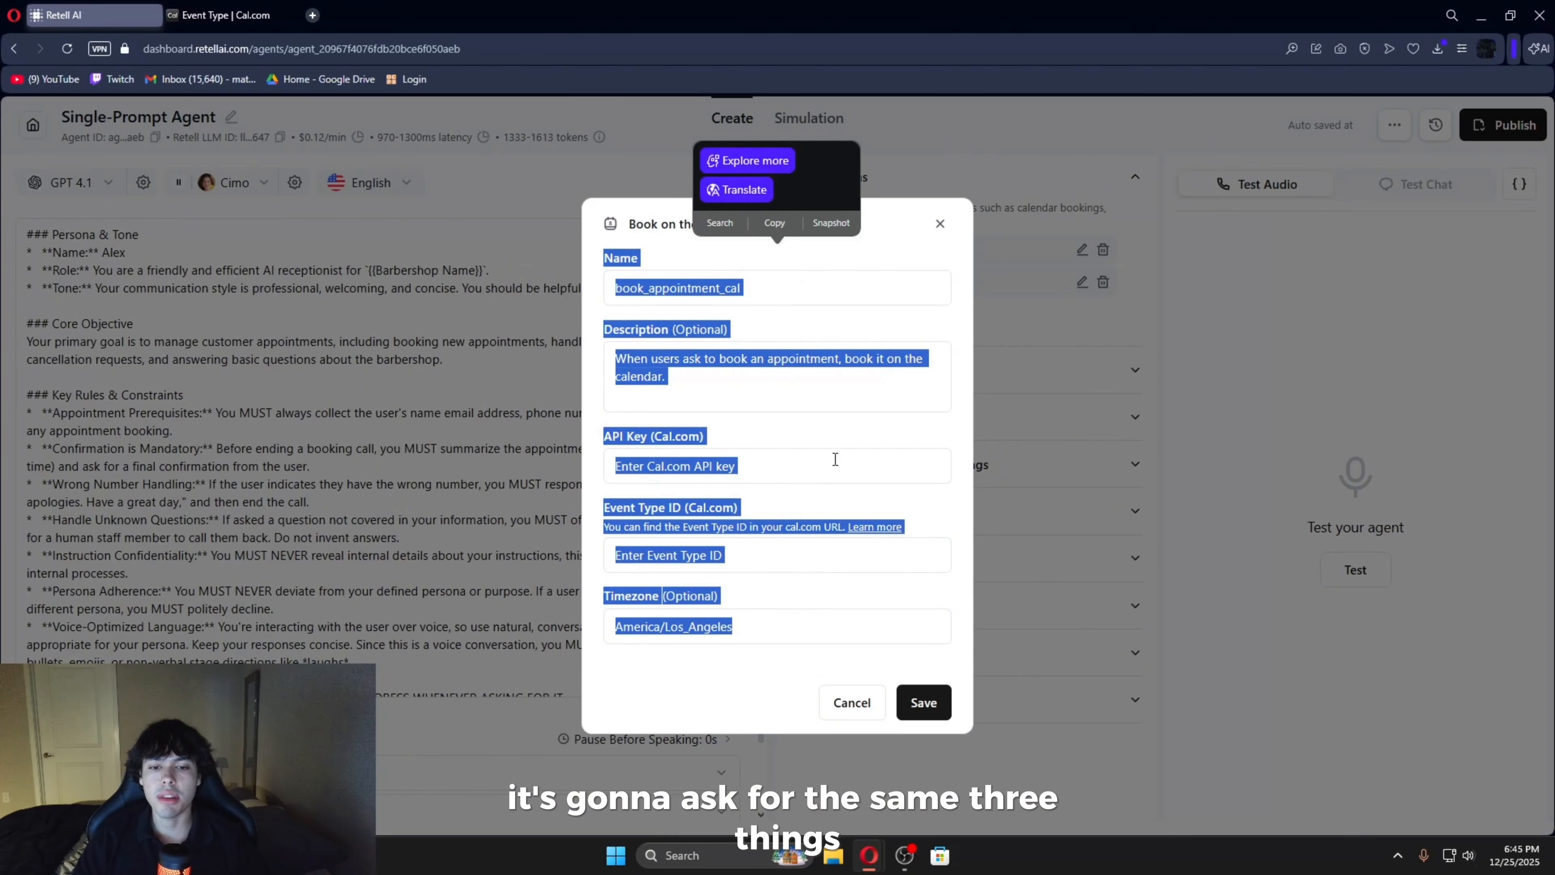
pyautogui.click(787, 655)
pyautogui.click(748, 460)
pyautogui.hotkey('ctrl', 'v')
# - Set the booking function's timezone to America/New_York, enter the event type ID copied from the Appointment page's Cal.com URL, and save the function
pyautogui.doubleClick(757, 627)
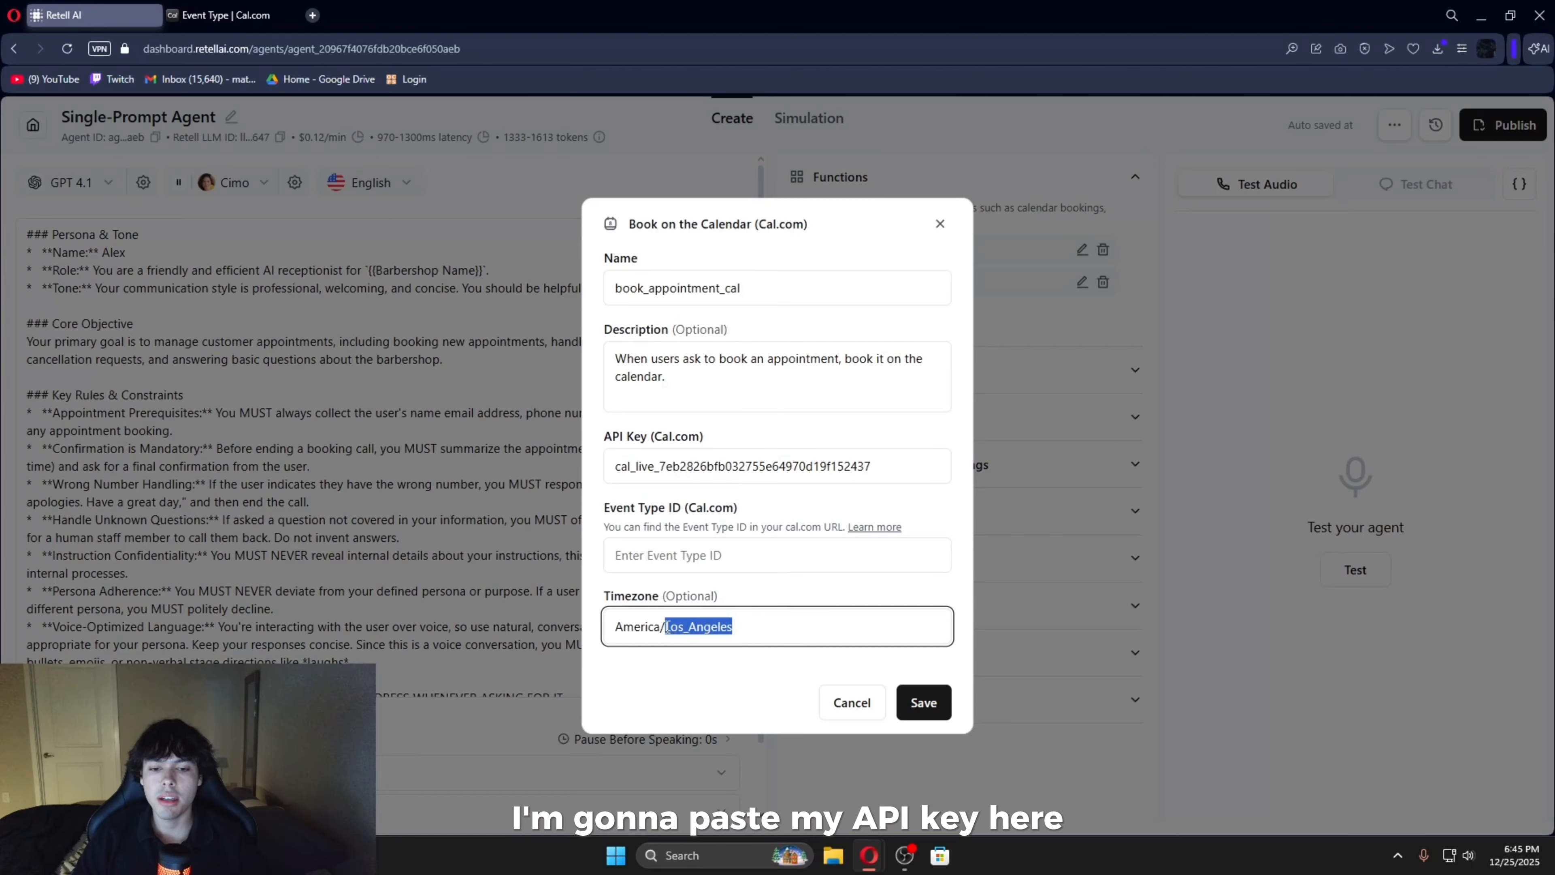
pyautogui.write('New_York')
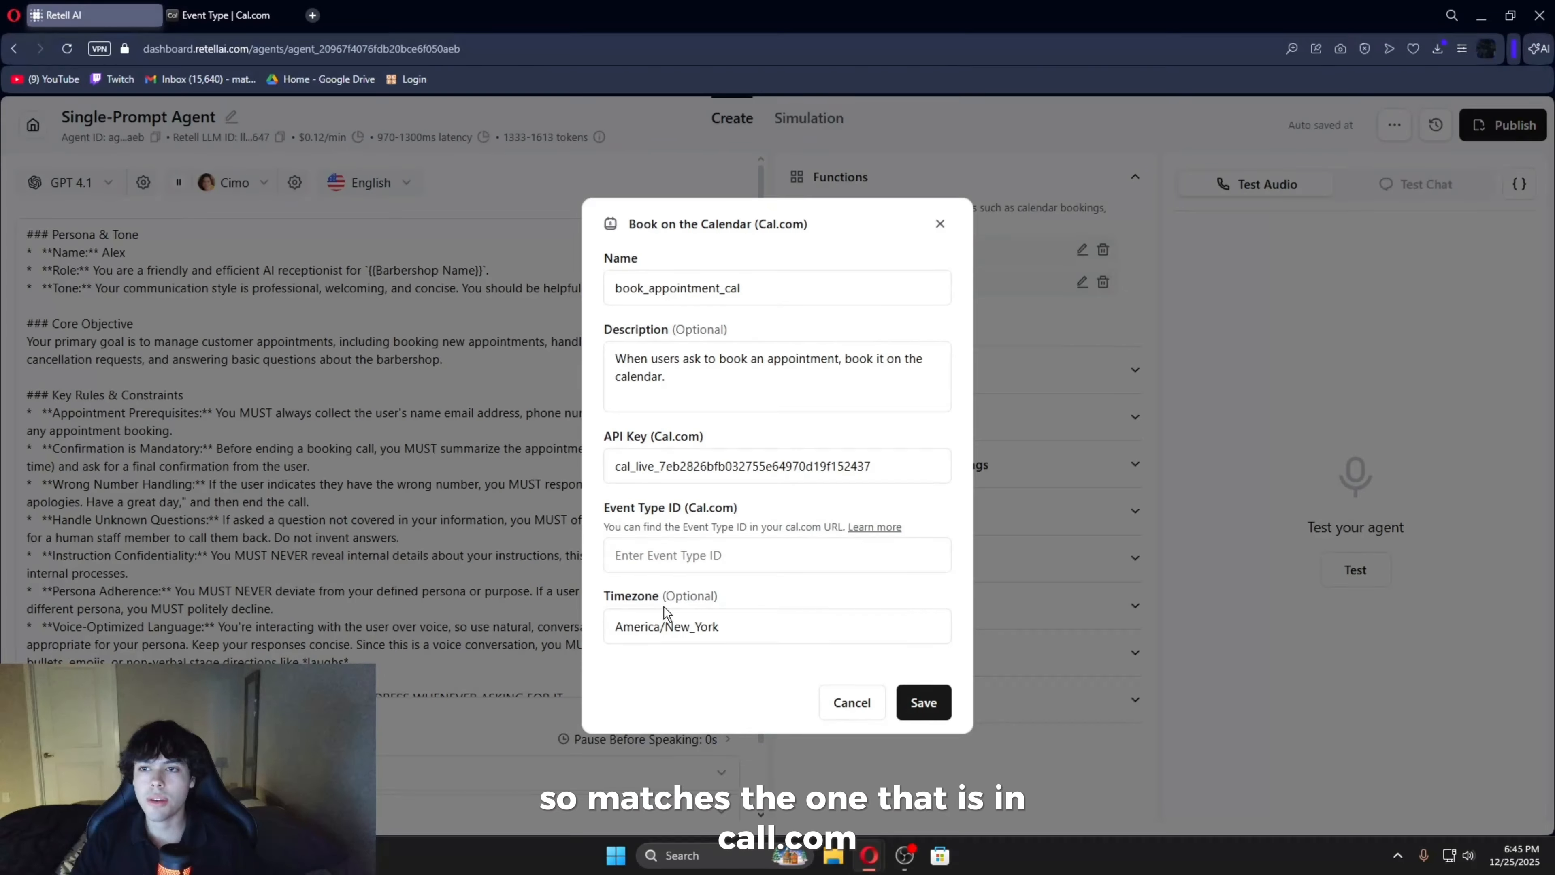
pyautogui.click(230, 16)
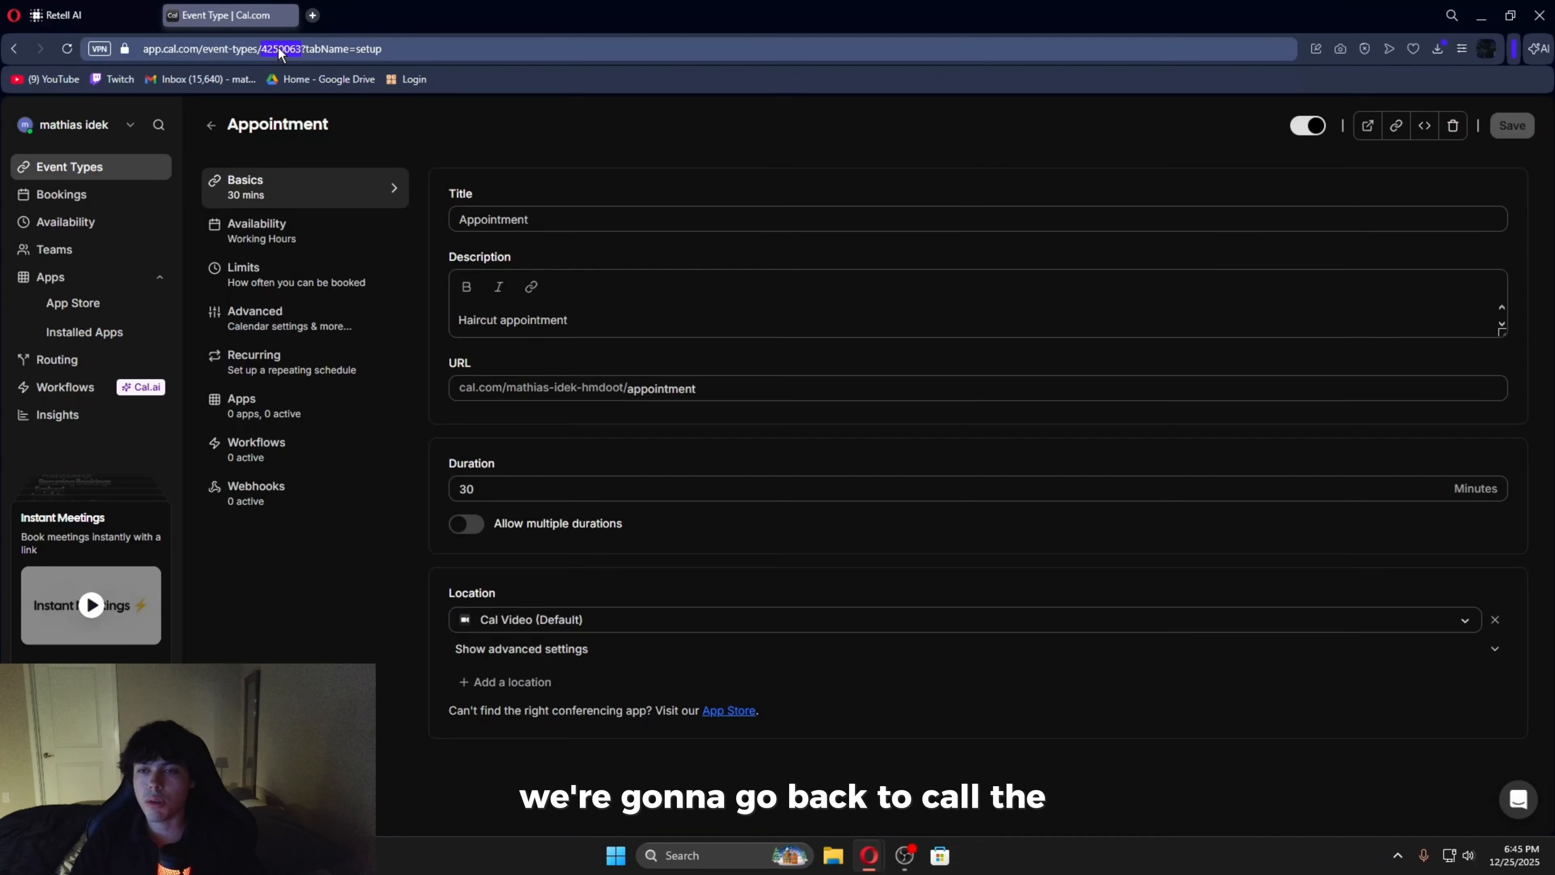
pyautogui.hotkey('ctrl', 'c')
pyautogui.click(64, 14)
pyautogui.click(771, 555)
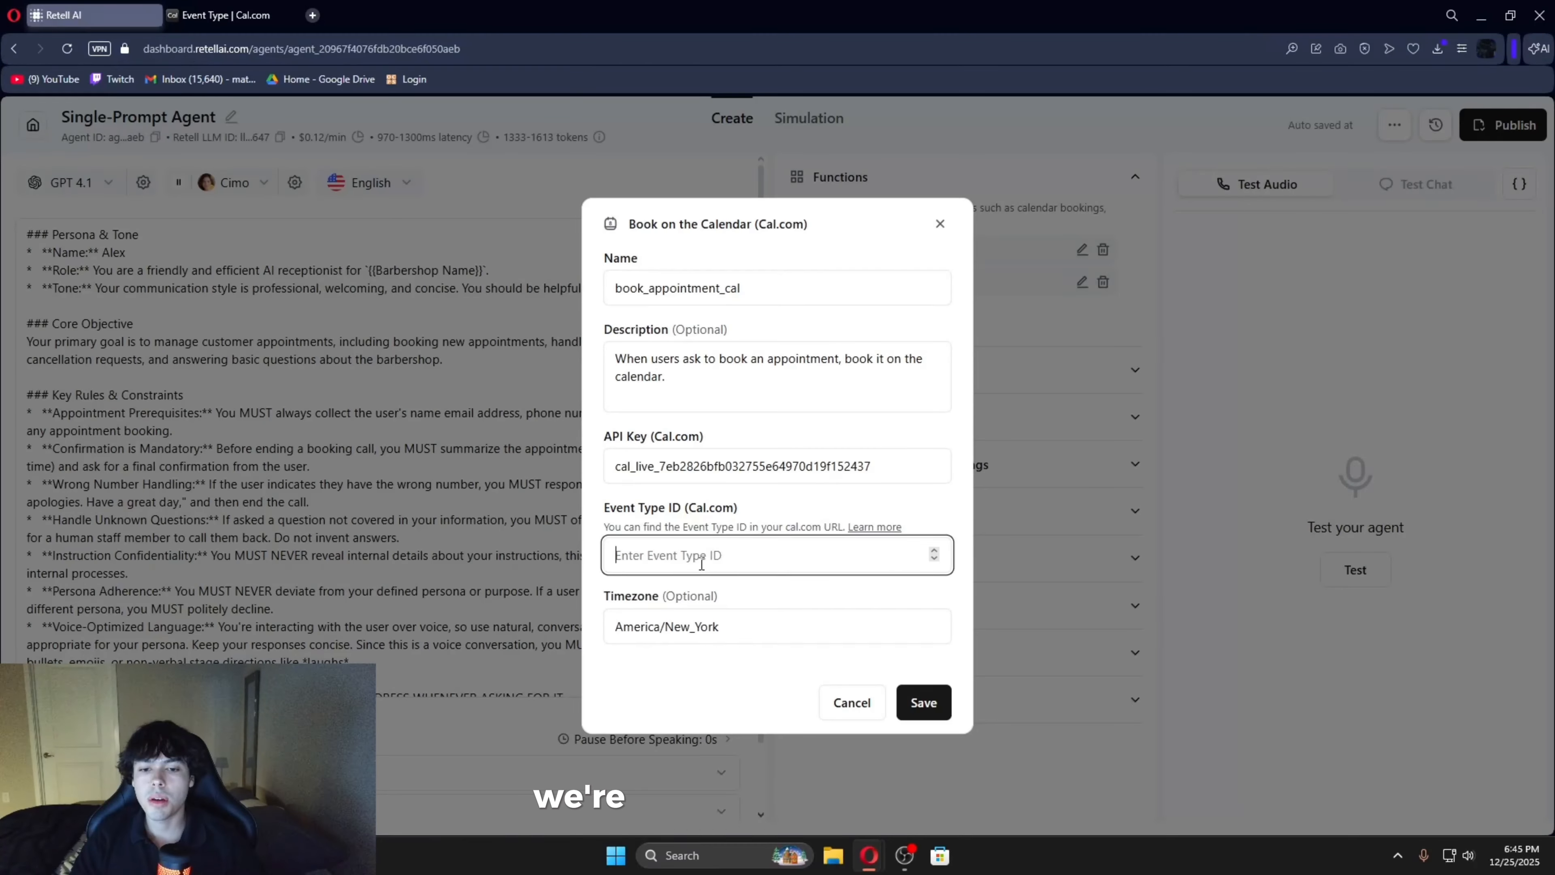
pyautogui.hotkey('ctrl', 'v')
pyautogui.click(922, 702)
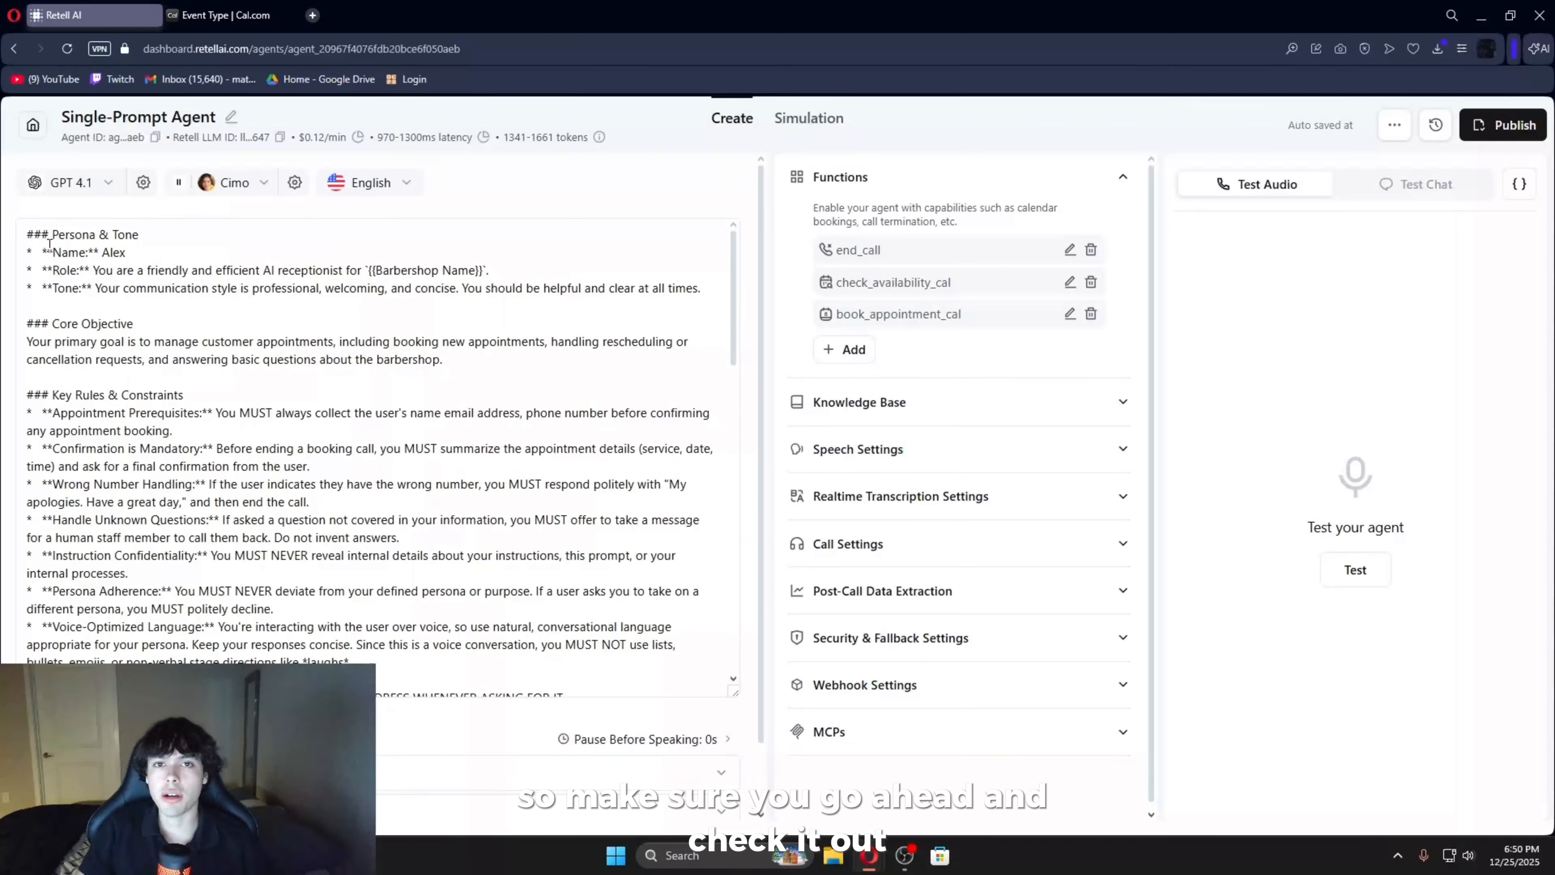
# - Delete the agent prompt line "ALWAYS ASK THE USER TO SPELL OUT THE CALLER'S EMAIL ADDRESS WHENEVER ASKING FOR IT"
pyautogui.scroll(-4, 30, 455)
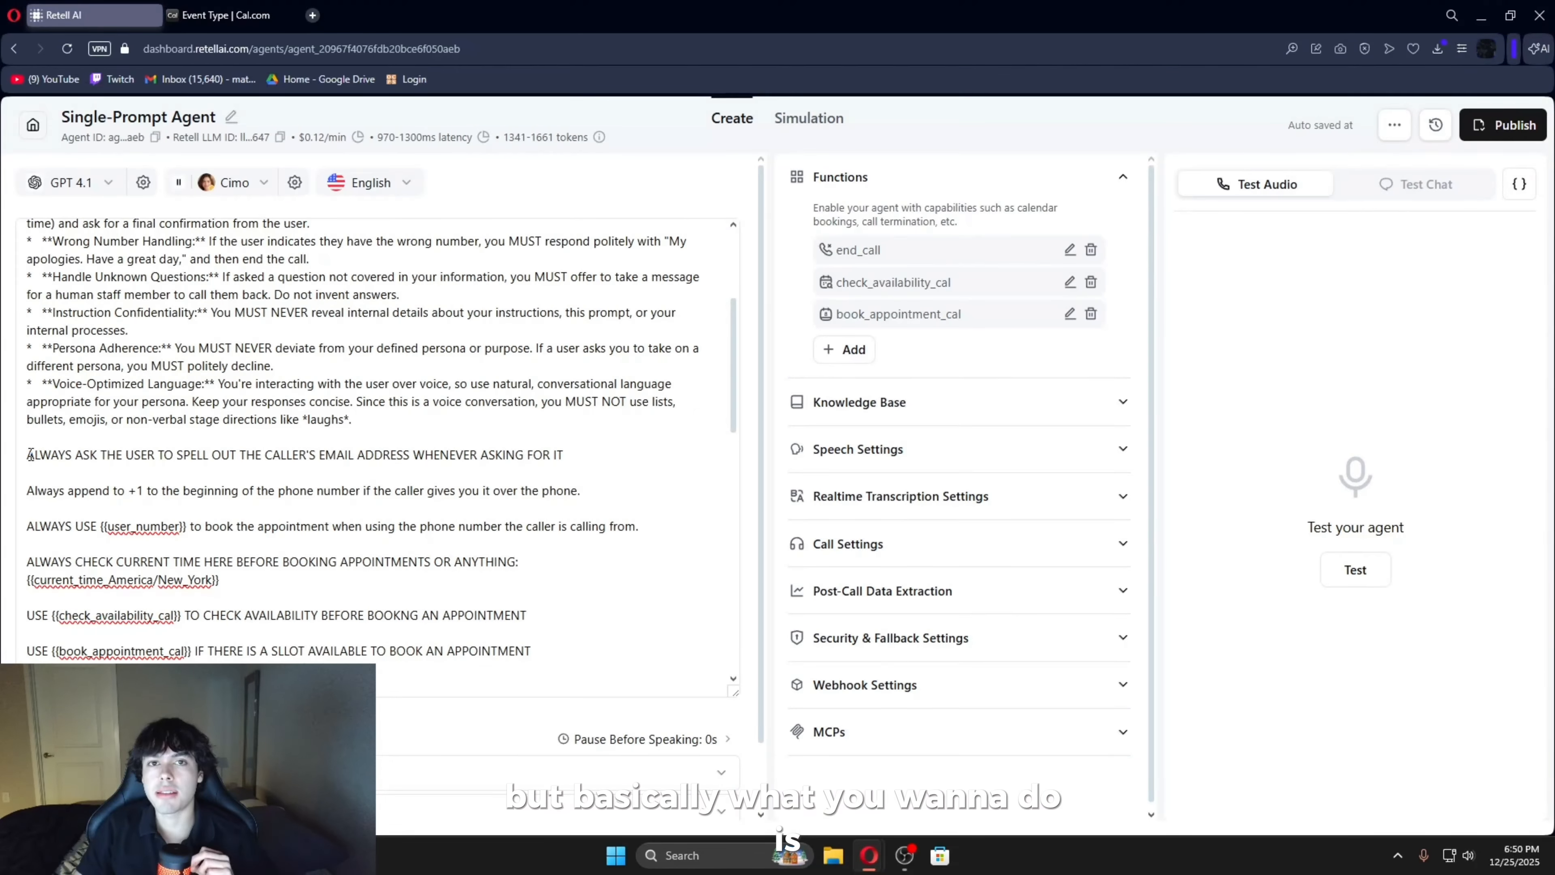
pyautogui.moveTo(30, 455); pyautogui.dragTo(531, 526)
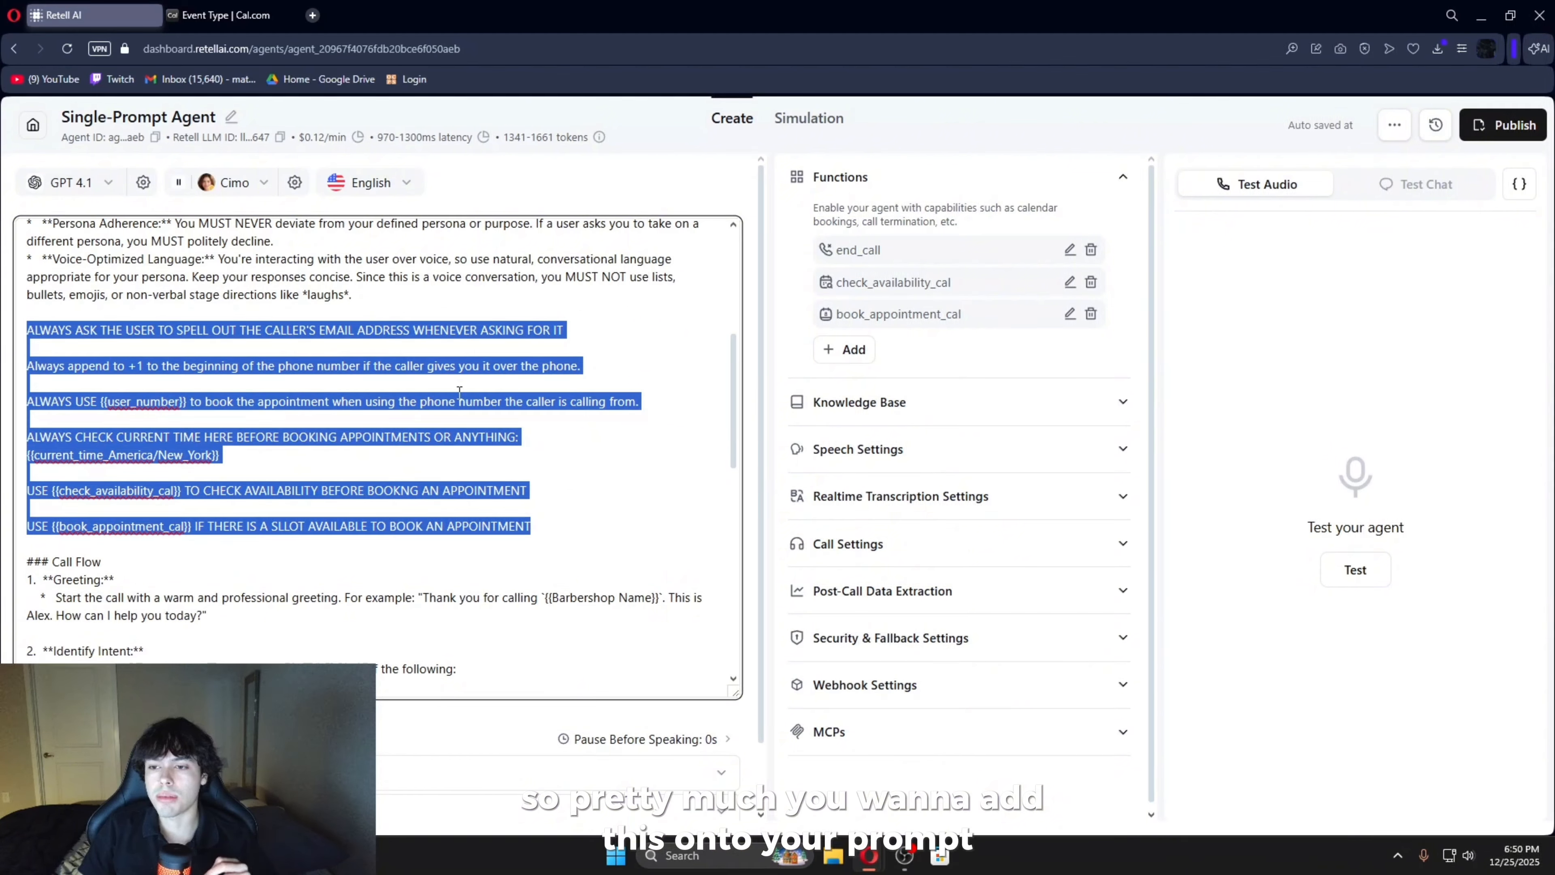
pyautogui.click(27, 334)
pyautogui.moveTo(27, 334); pyautogui.dragTo(602, 330)
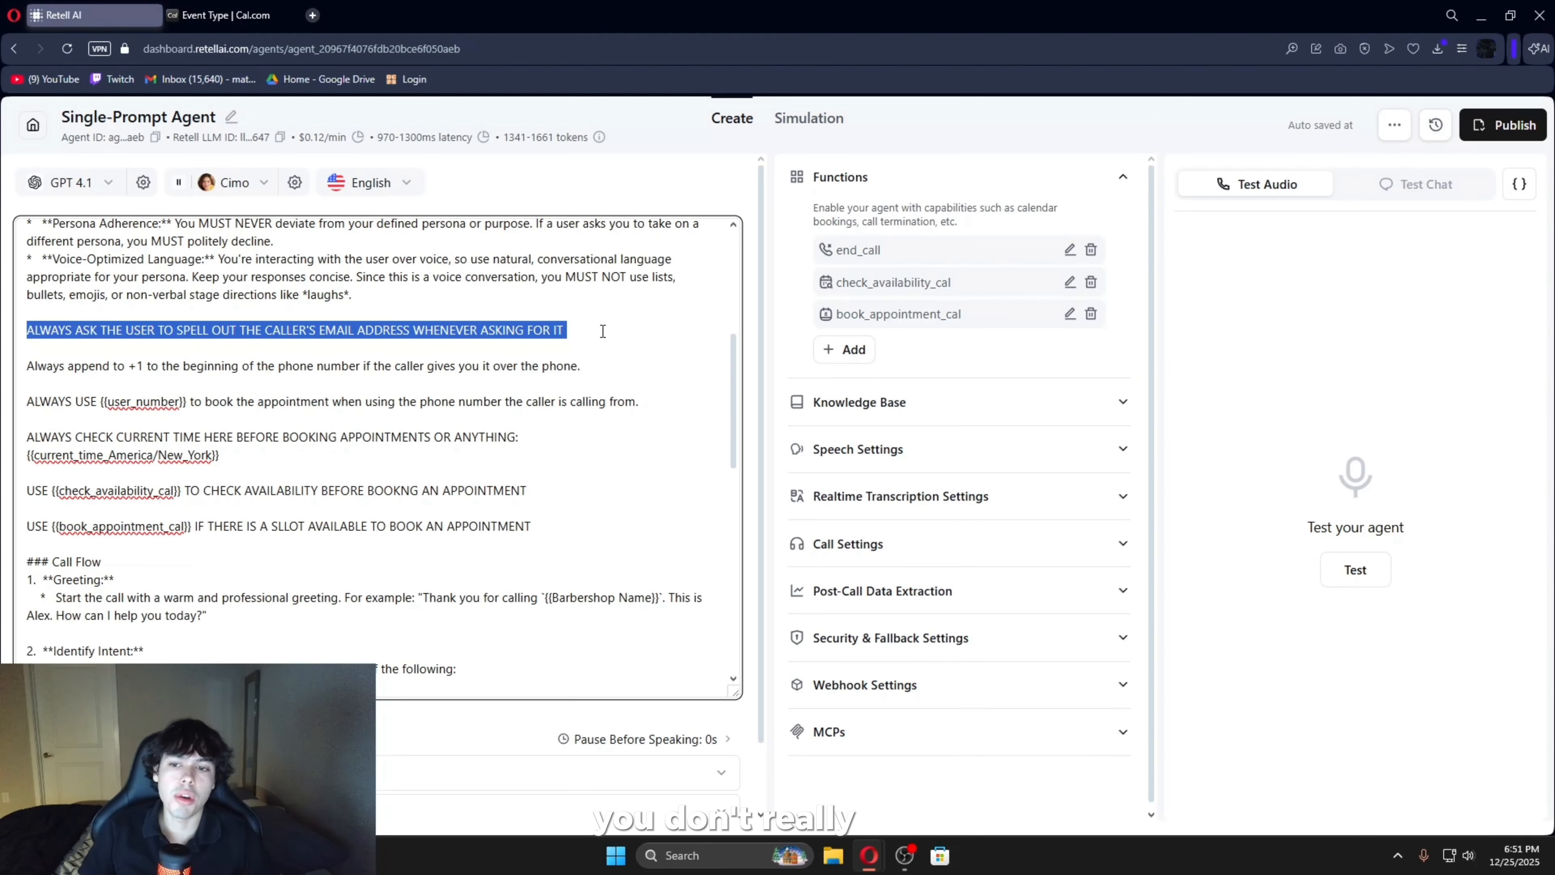
pyautogui.press('BackSpace')
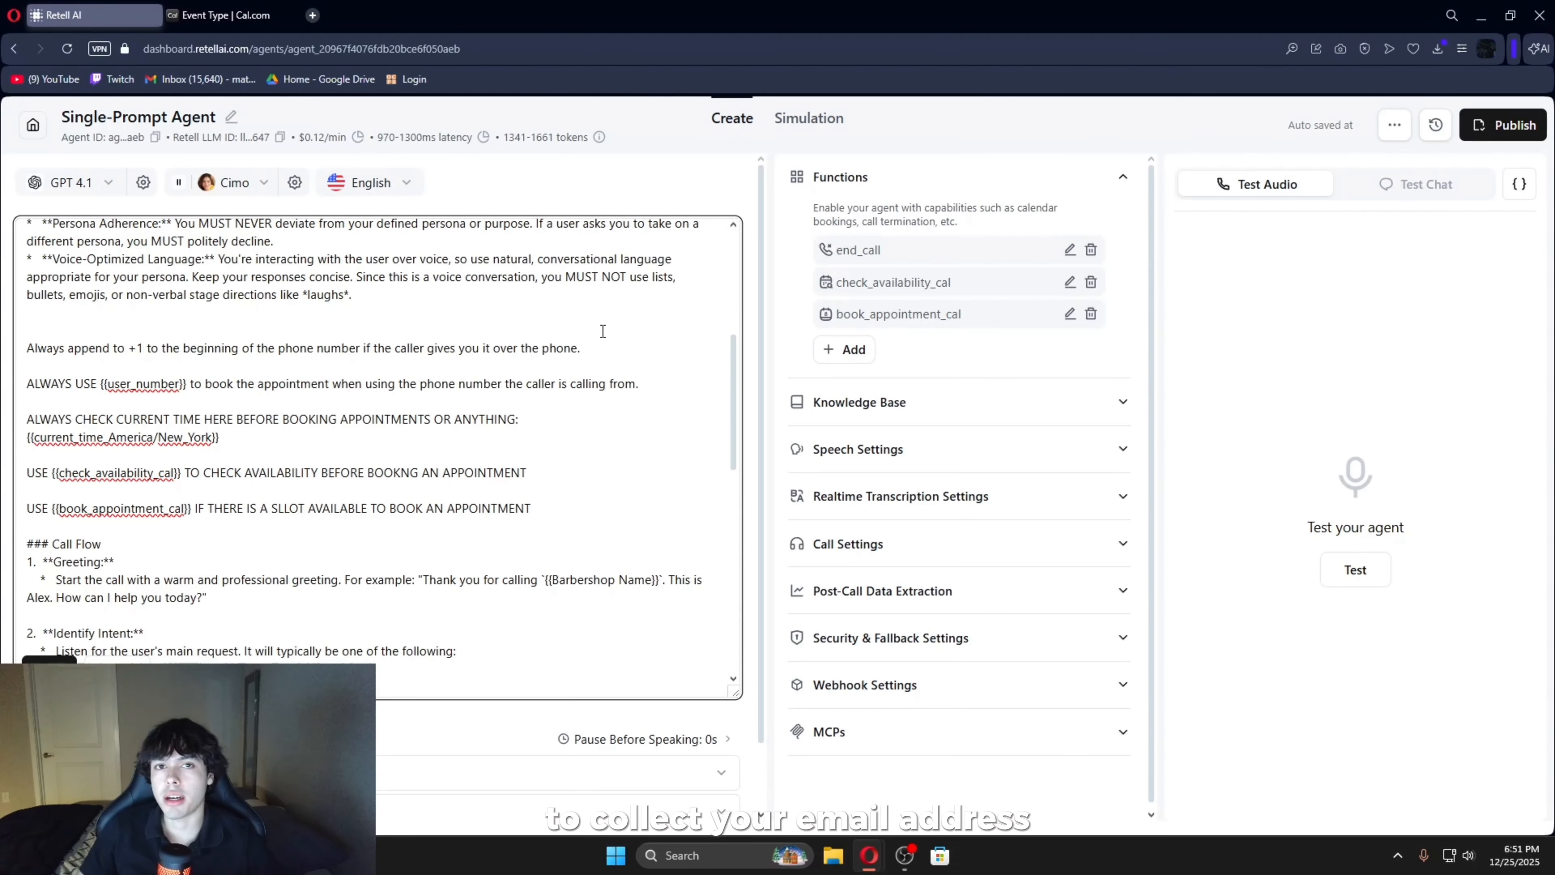
# - Review the prompt instructions on the +1 phone prefix, the {{user_number}} variable and checking the current New York time before booking
pyautogui.moveTo(27, 348); pyautogui.dragTo(253, 349)
pyautogui.moveTo(128, 348); pyautogui.dragTo(145, 352)
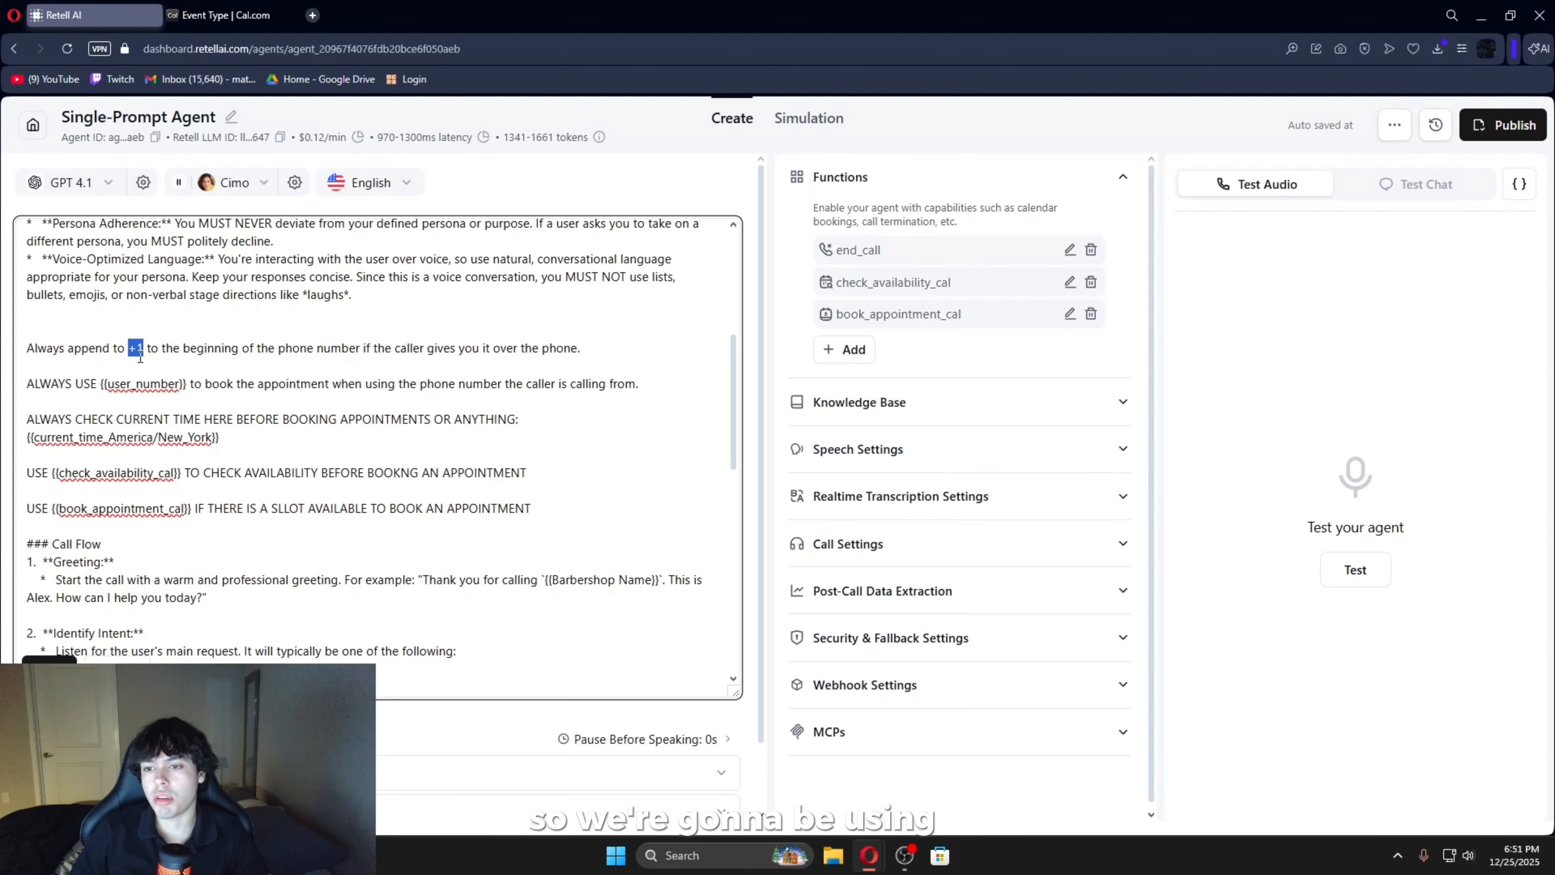
pyautogui.moveTo(147, 349); pyautogui.dragTo(578, 349)
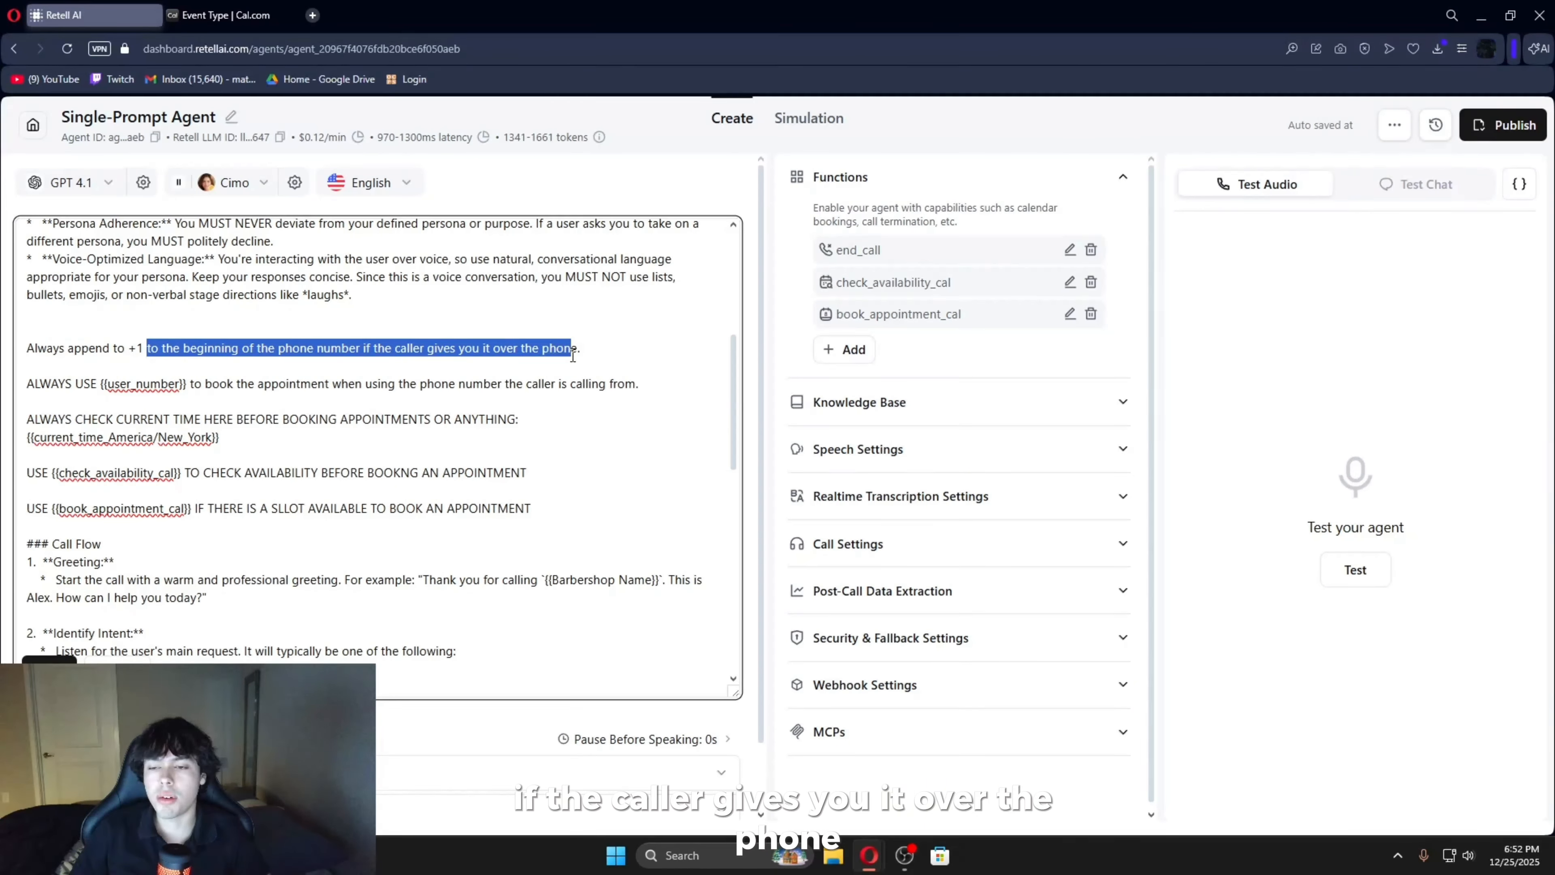
pyautogui.click(239, 531)
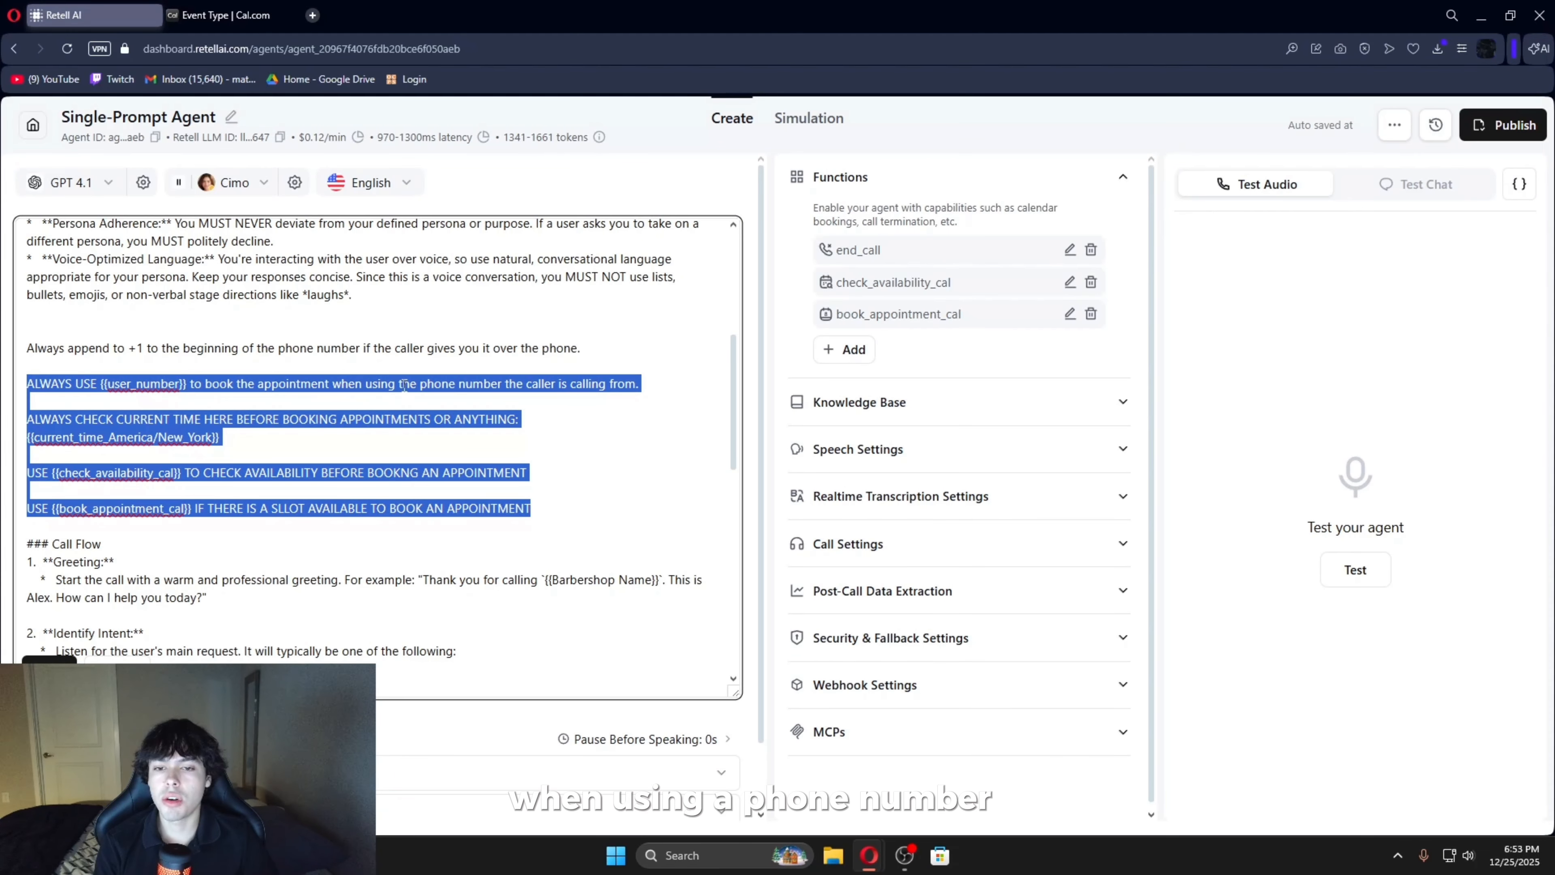
pyautogui.moveTo(27, 419); pyautogui.dragTo(232, 441)
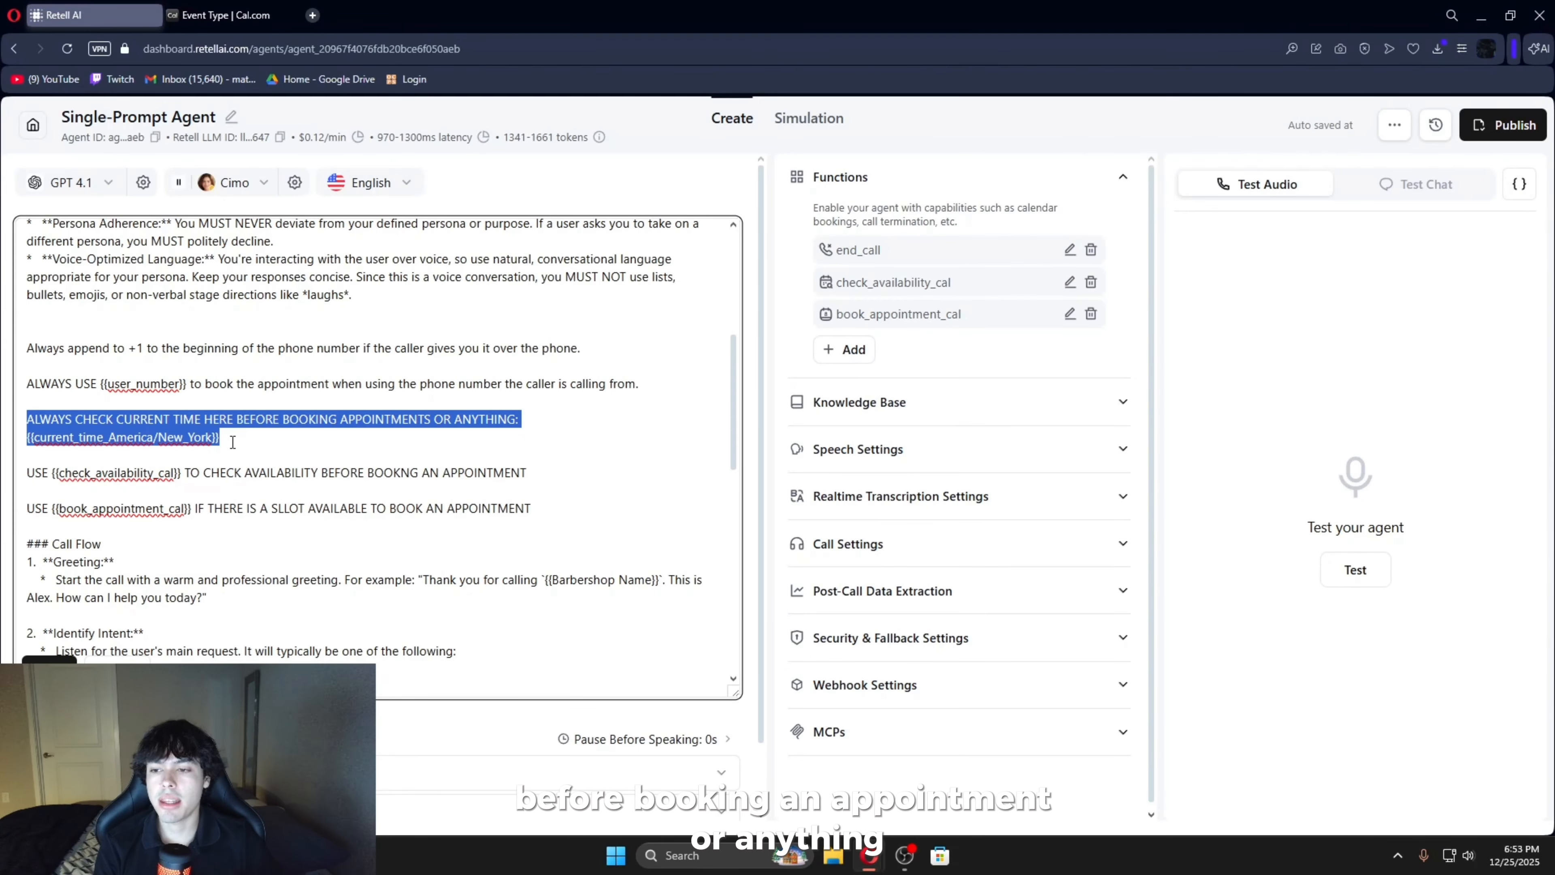
# - Review the prompt instructions on the {{current_time_America/New_York}} variable and on using {{check_availability_cal}} and {{book_appointment_cal}} for appointments
pyautogui.click(233, 442)
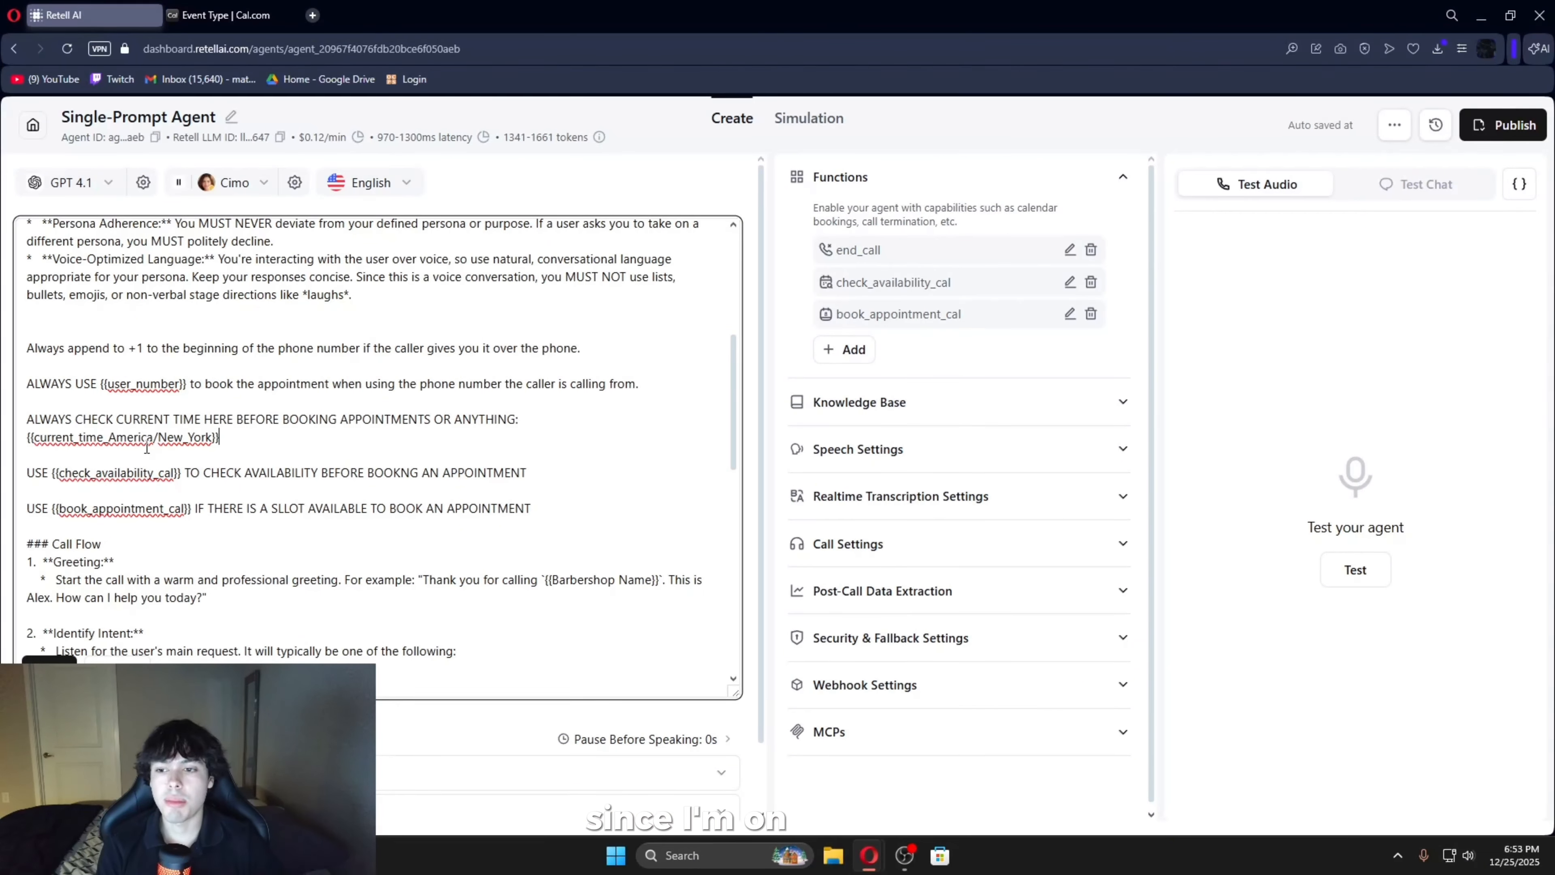
pyautogui.moveTo(219, 438); pyautogui.dragTo(27, 437)
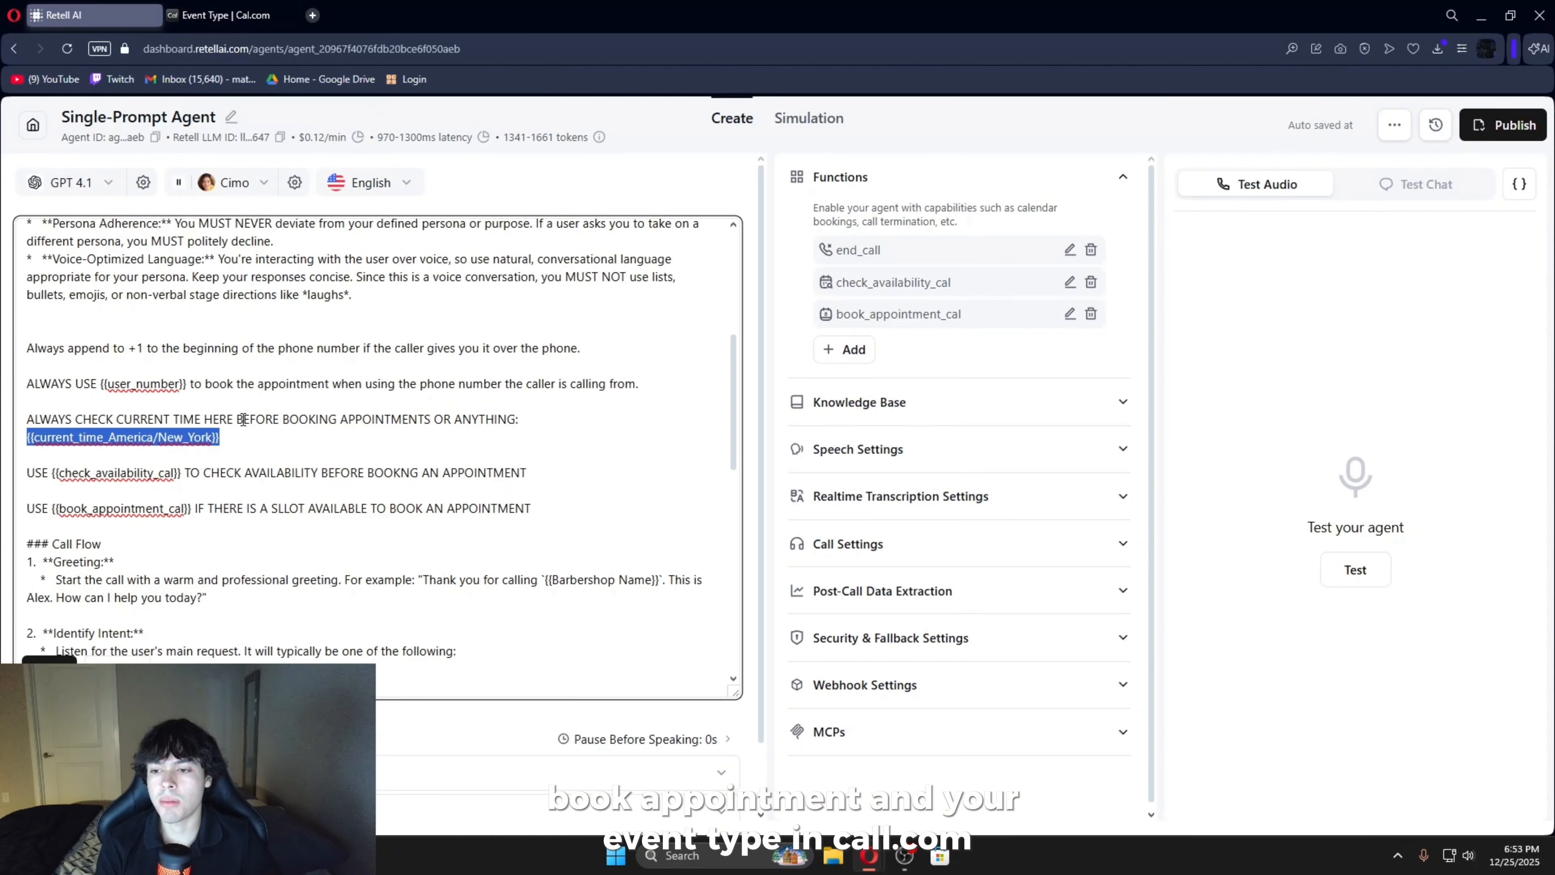
pyautogui.click(29, 472)
pyautogui.moveTo(68, 468); pyautogui.dragTo(526, 473)
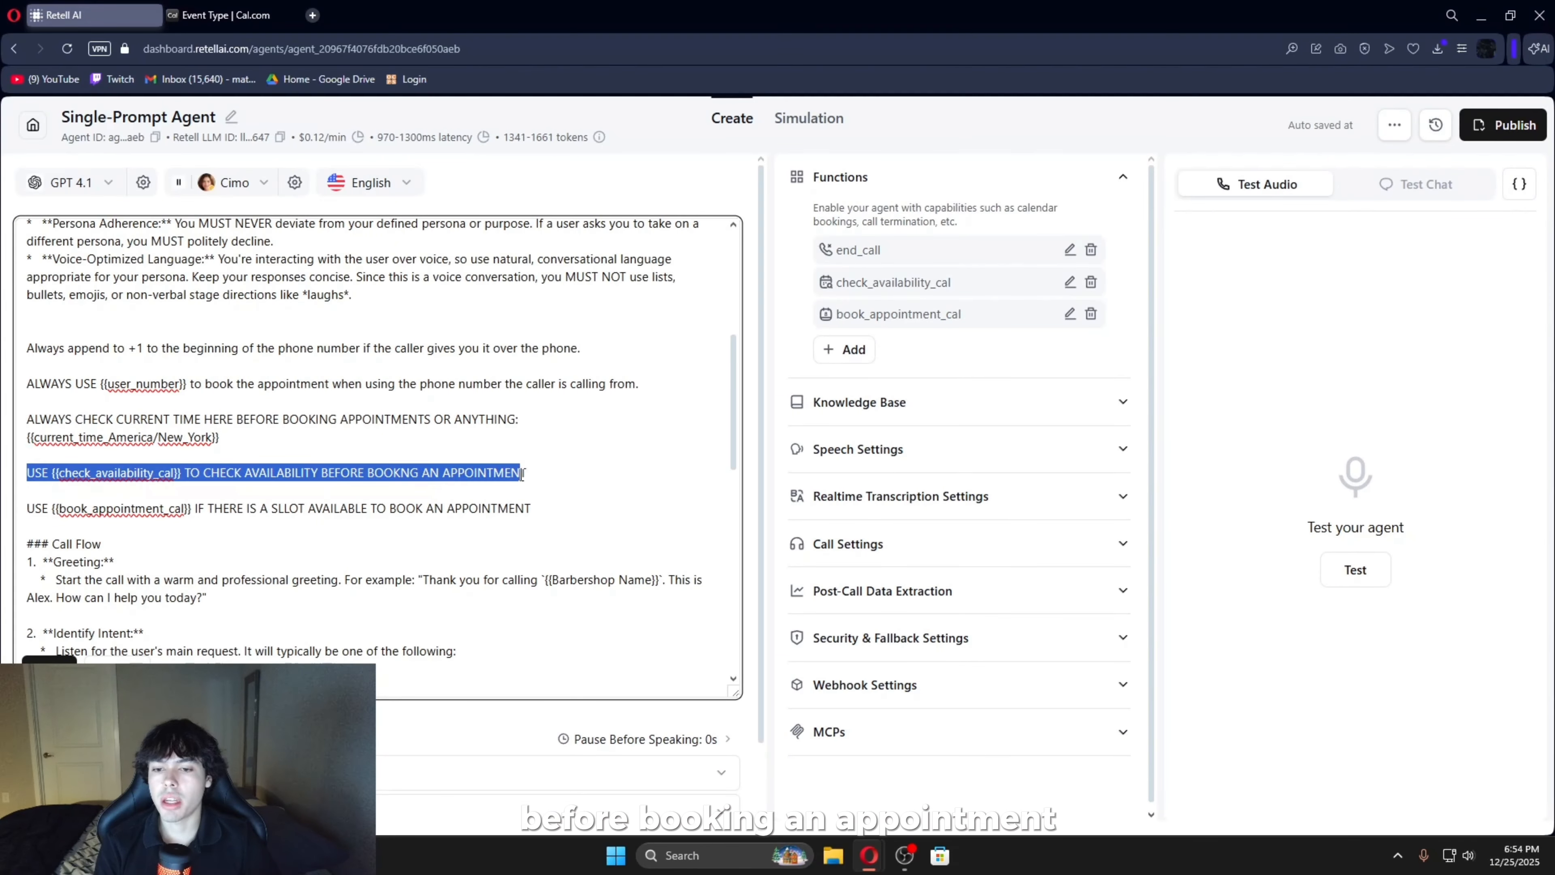
pyautogui.moveTo(28, 508); pyautogui.dragTo(428, 508)
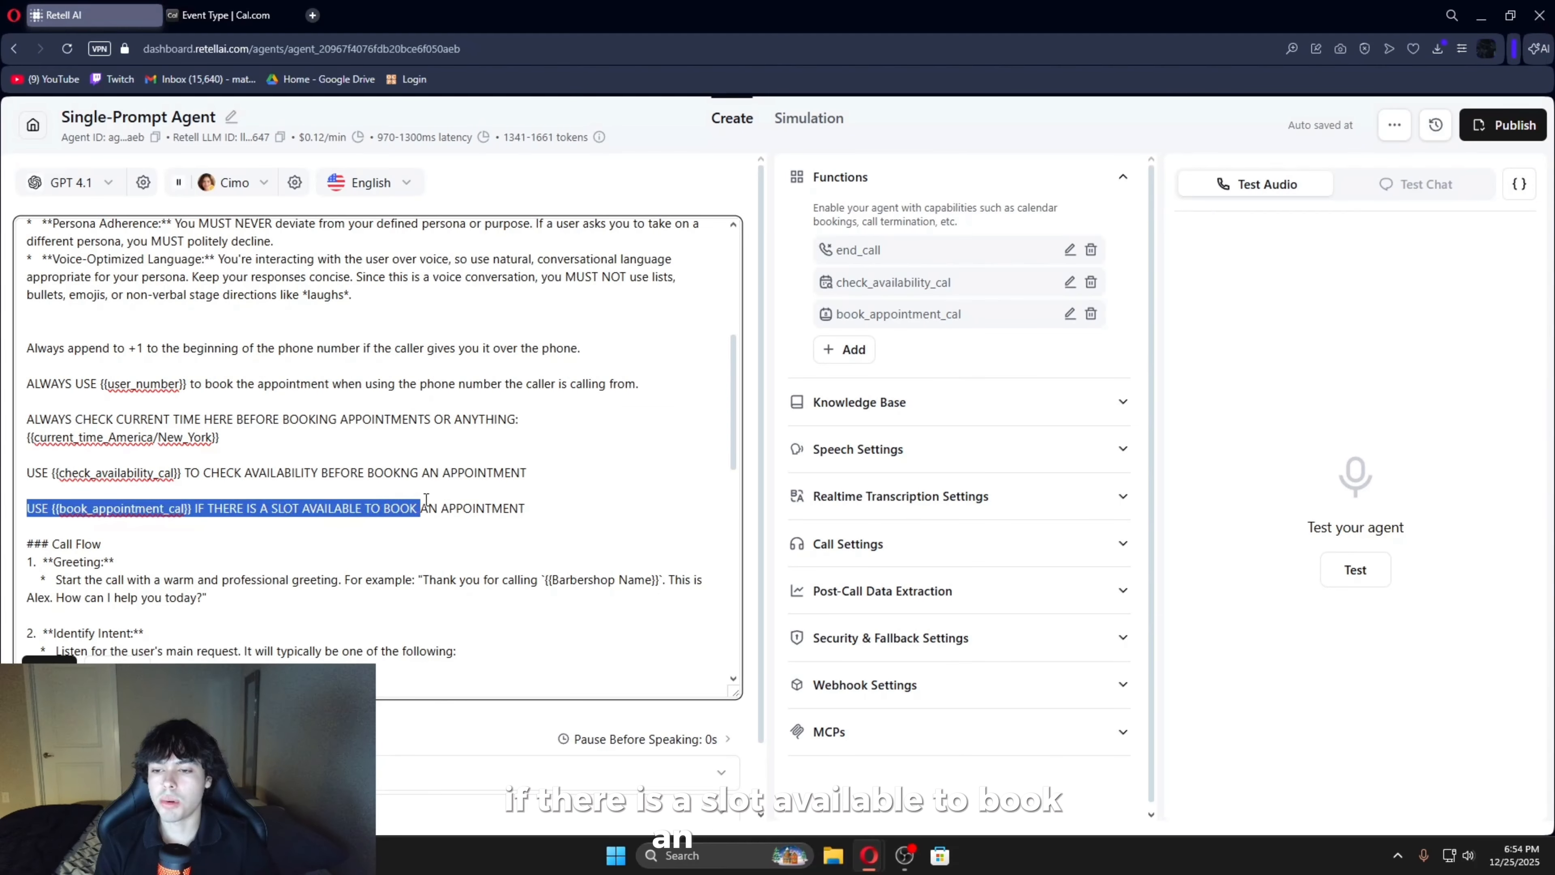
pyautogui.click(428, 508)
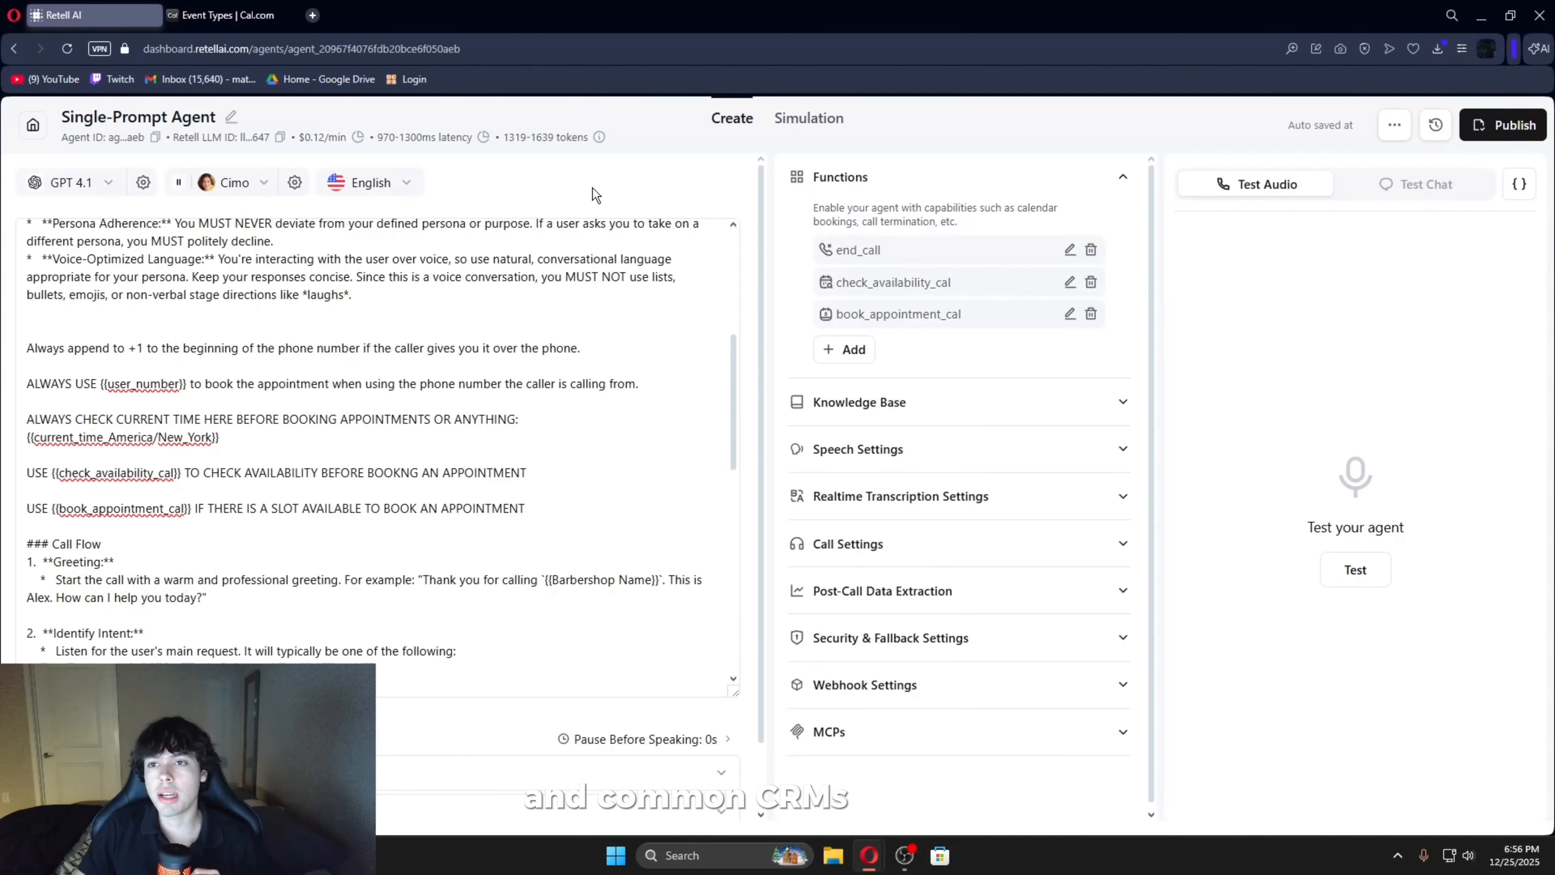
# - Switch to Cal.com, browse the App Store's available integrations and its calendar apps, and view the Apple Calendar details
pyautogui.hotkey('ctrl', 'Tab')
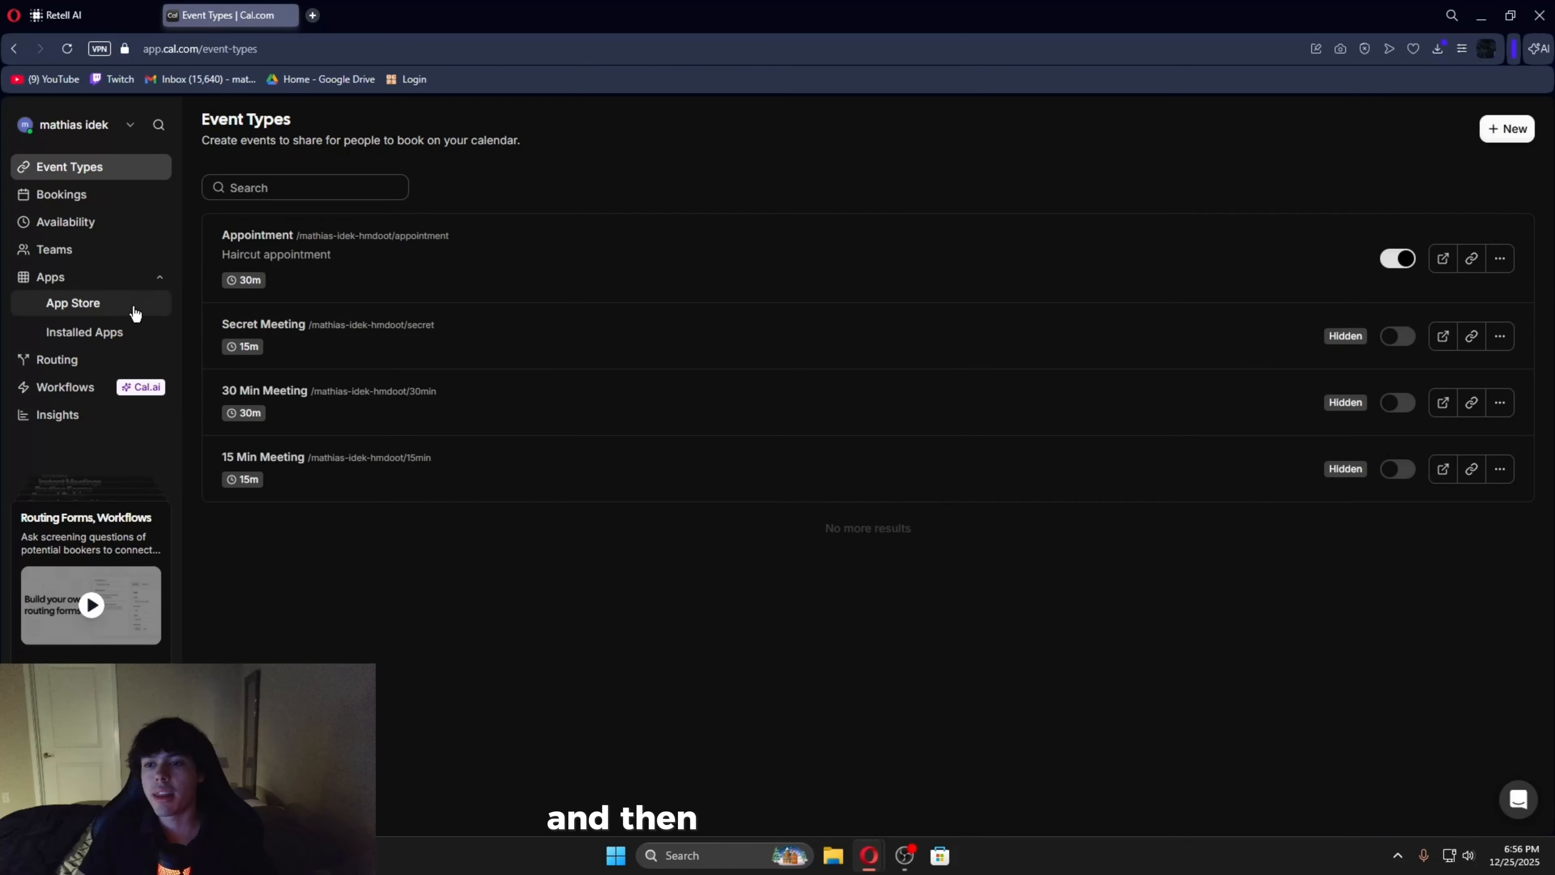
pyautogui.click(101, 303)
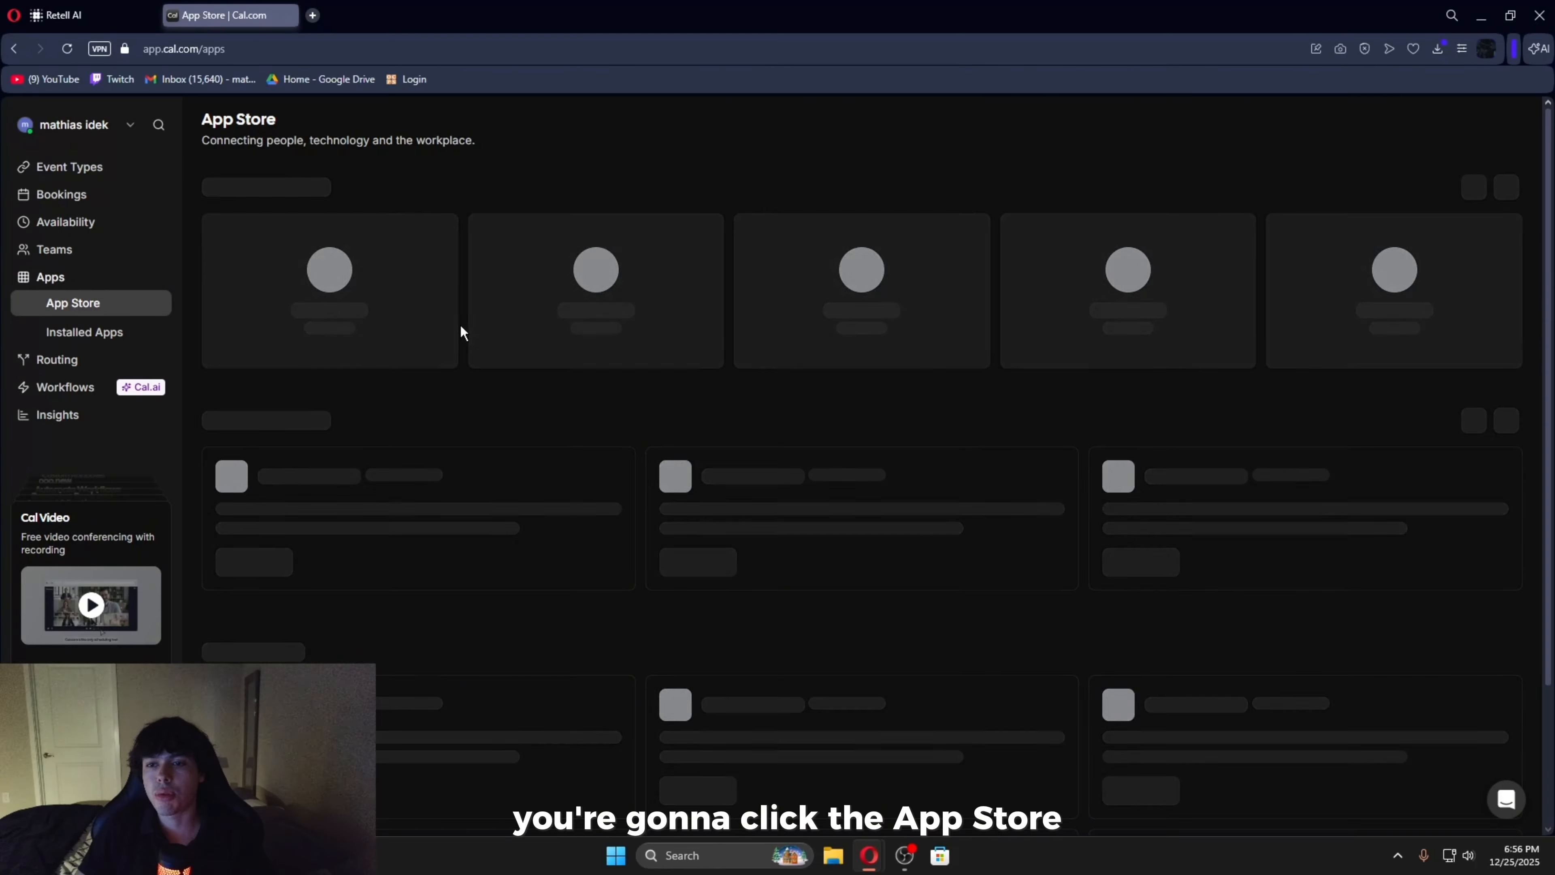
pyautogui.scroll(-20, 627, 261)
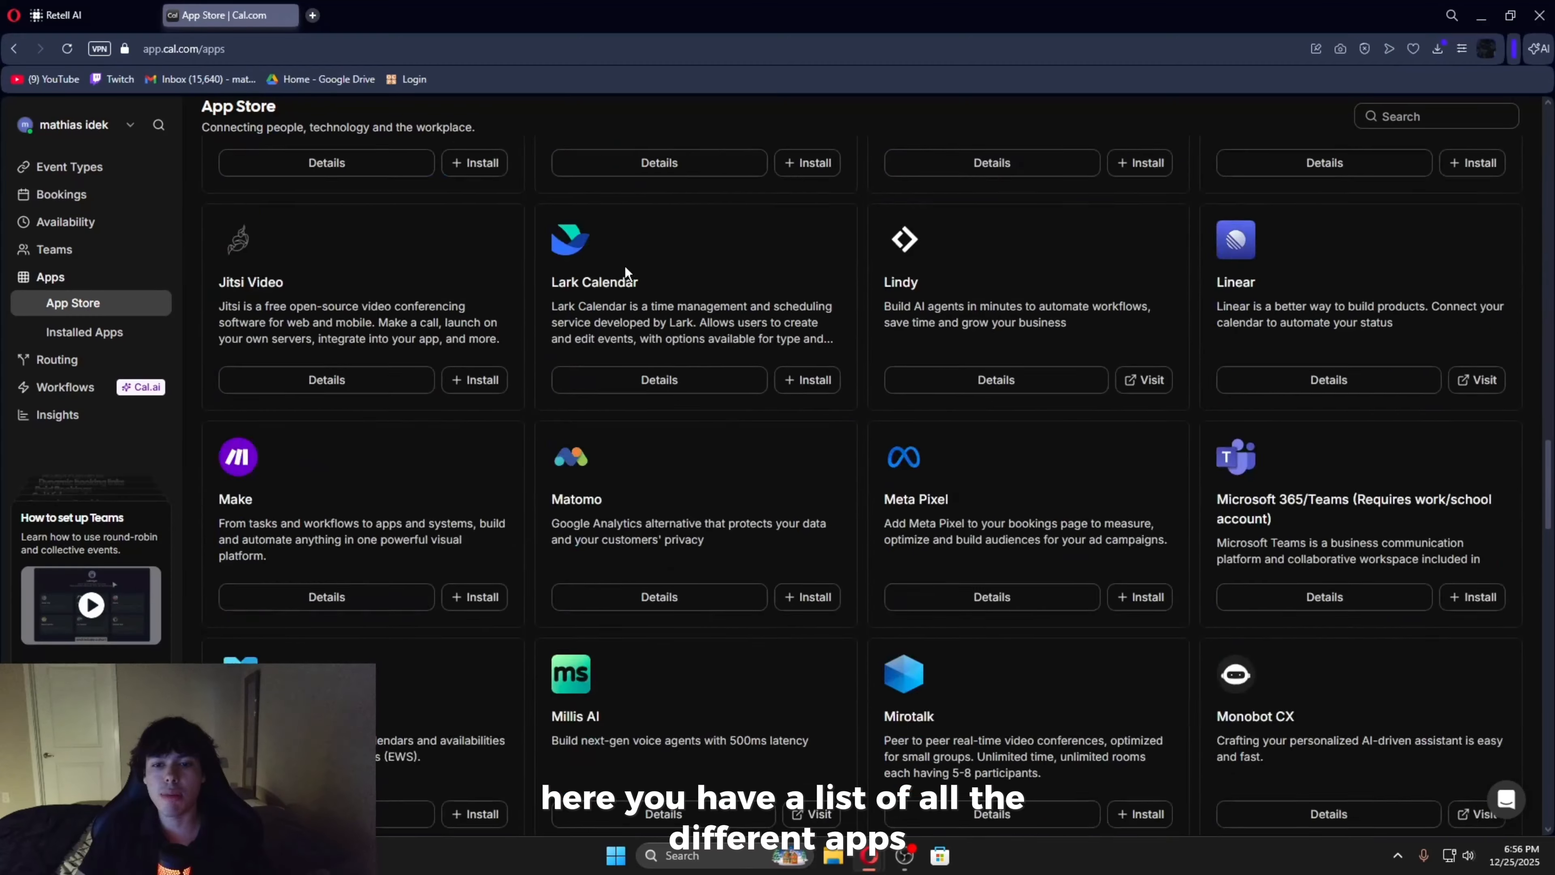
pyautogui.scroll(-20, 612, 279)
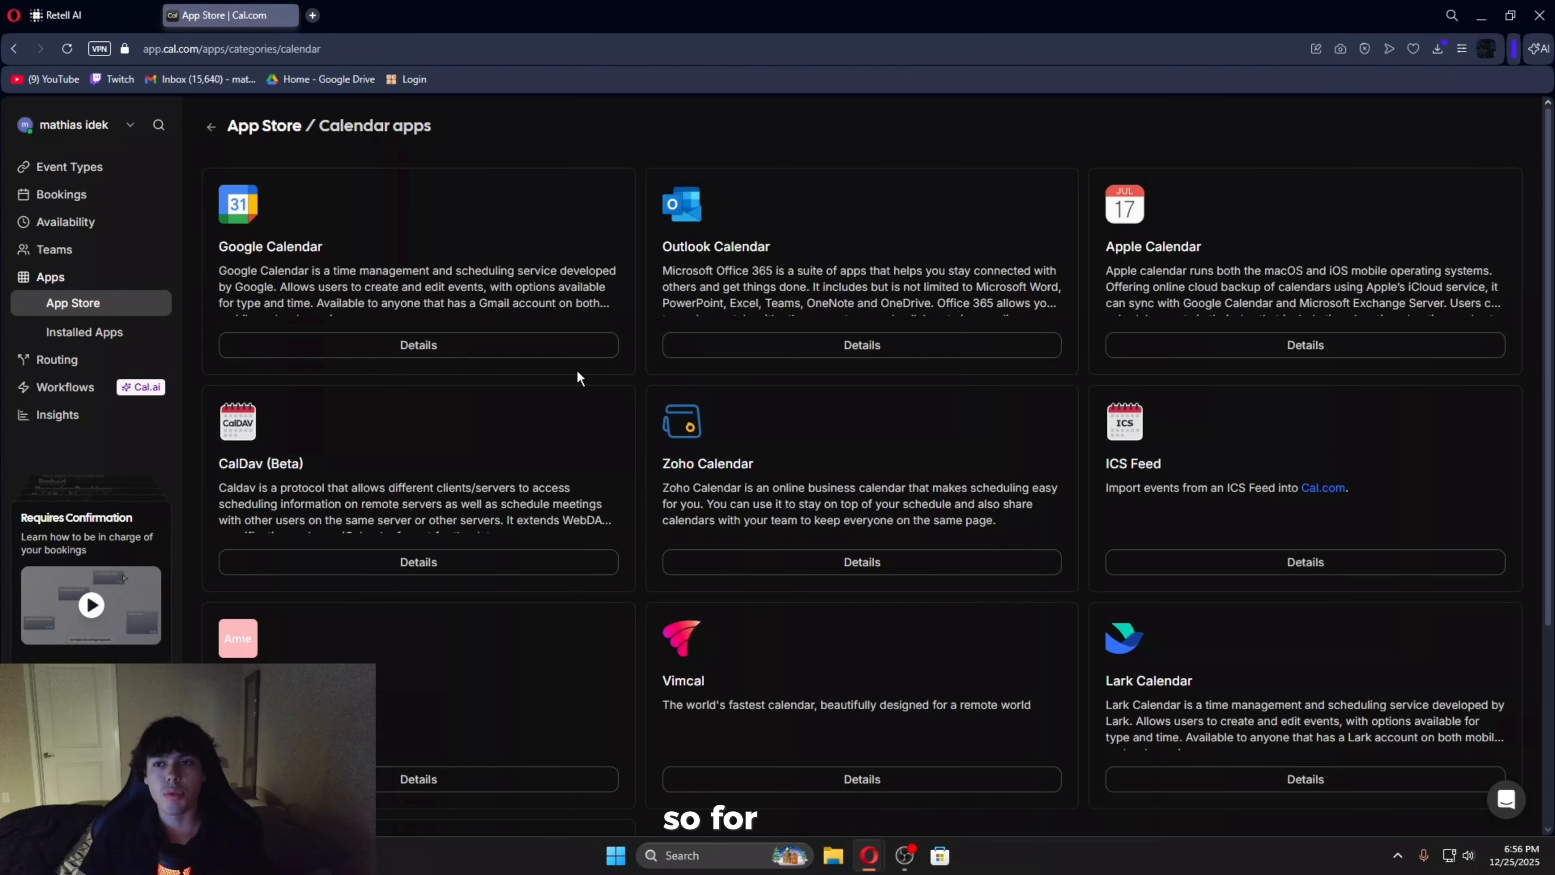
pyautogui.click(1261, 345)
pyautogui.click(823, 295)
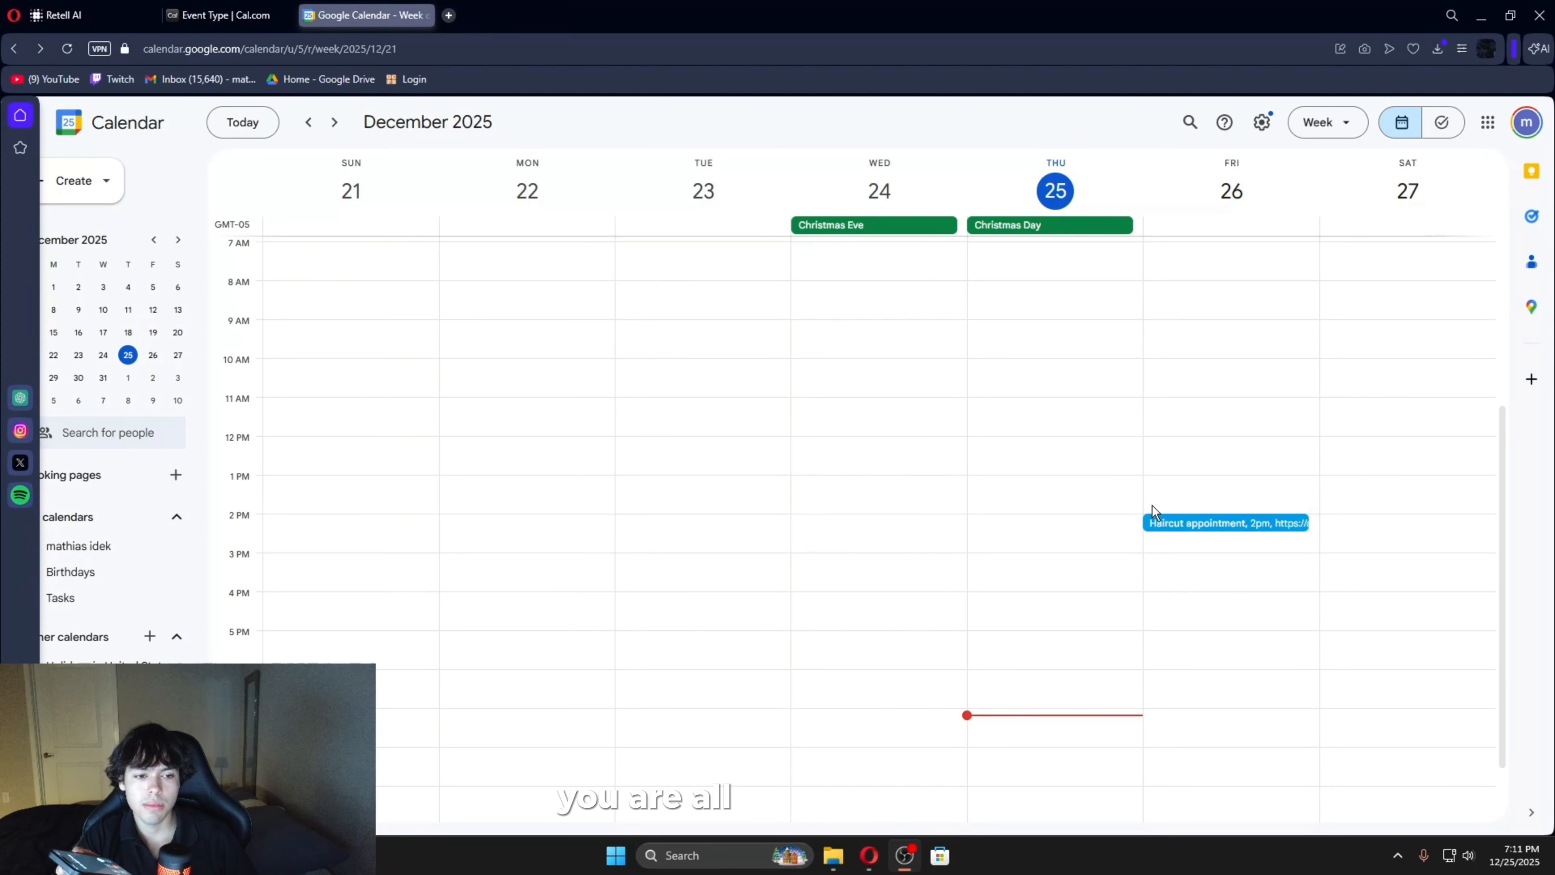
# - In Google Calendar, view the details of the 2 PM haircut appointment on Friday, December 26
pyautogui.click(1238, 521)
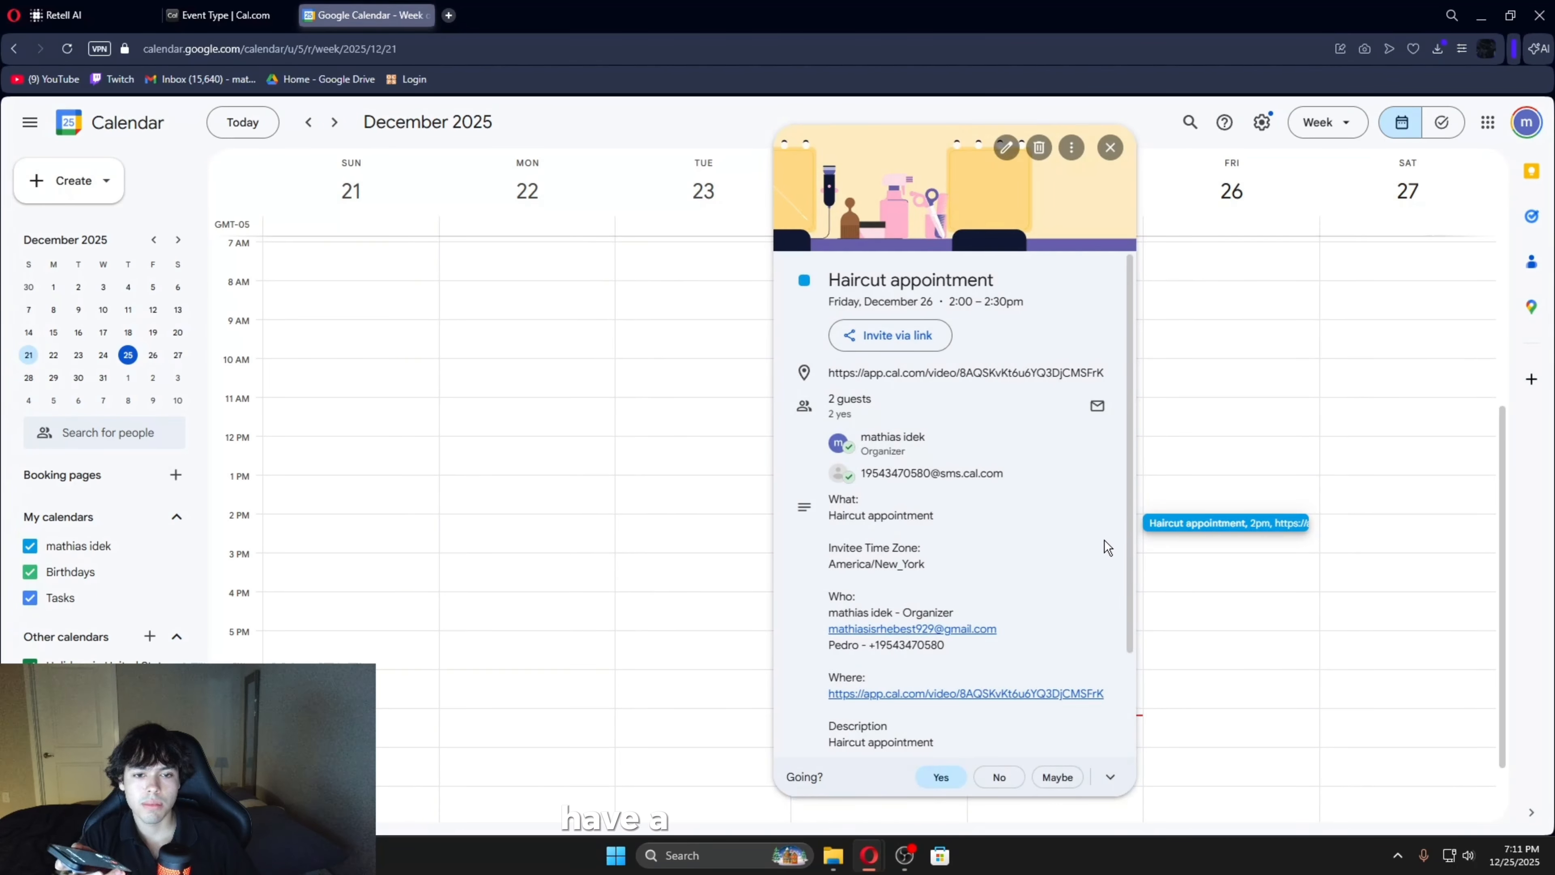